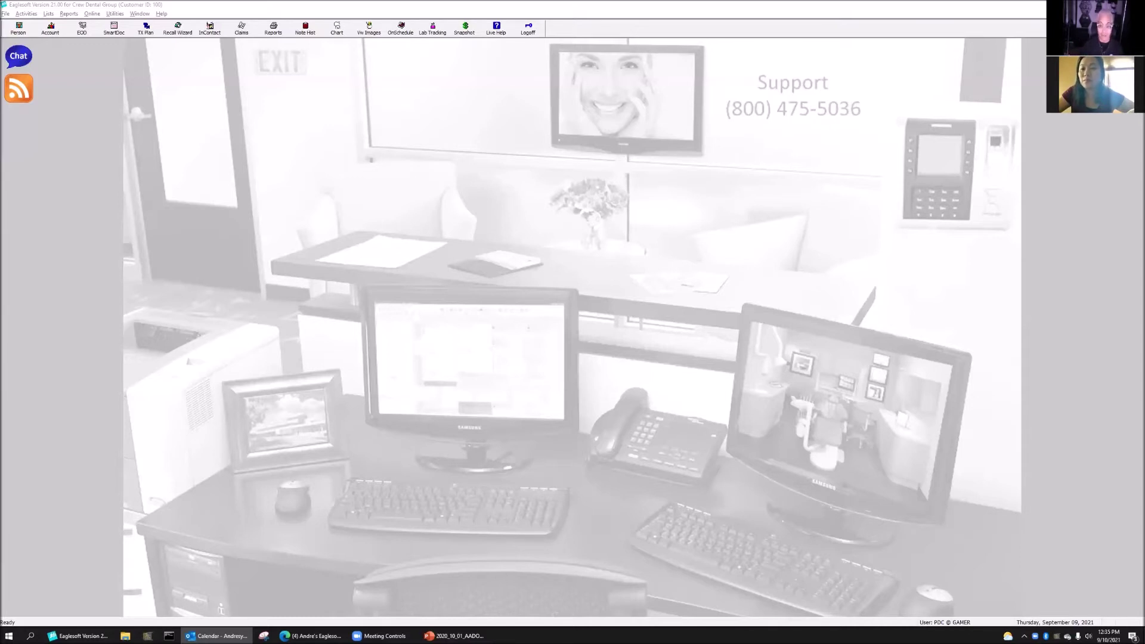
Step: Open The Money Finder from the practice management tools and move its window toward the middle of the workspace
{"action": "left_click", "coordinate": [47, 14]}
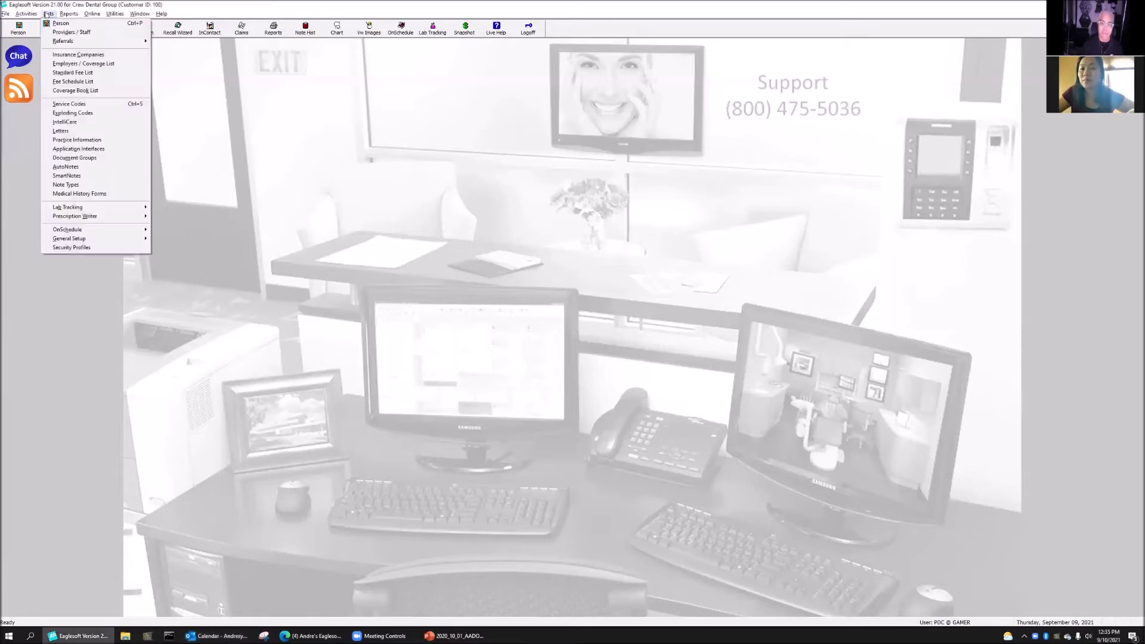
{"action": "mouse_move", "coordinate": [27, 13]}
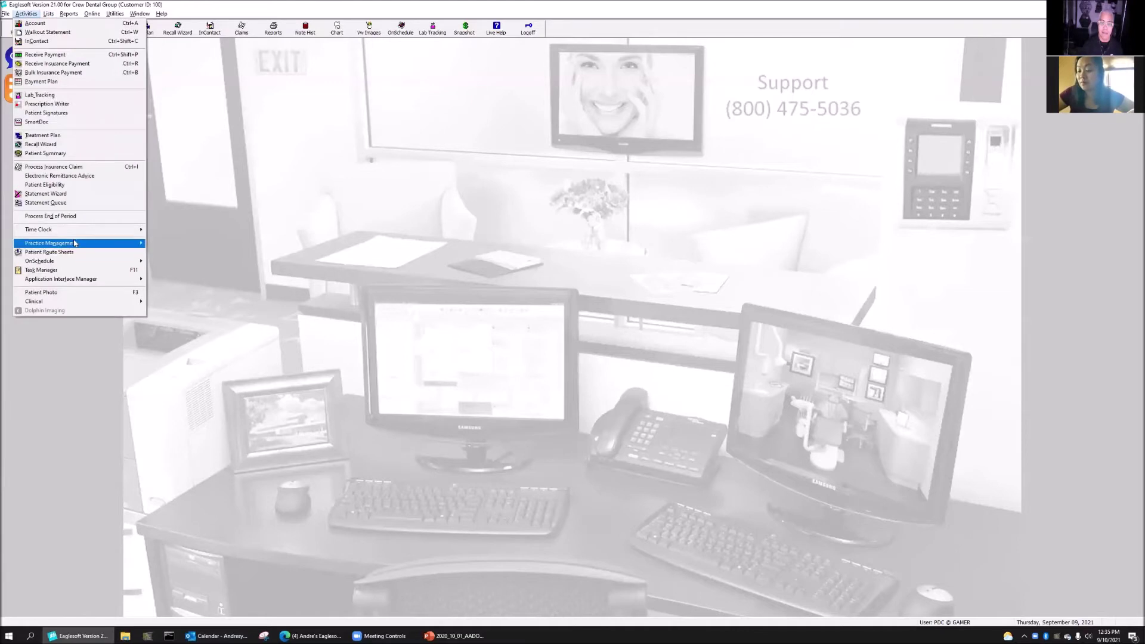
{"action": "mouse_move", "coordinate": [119, 243]}
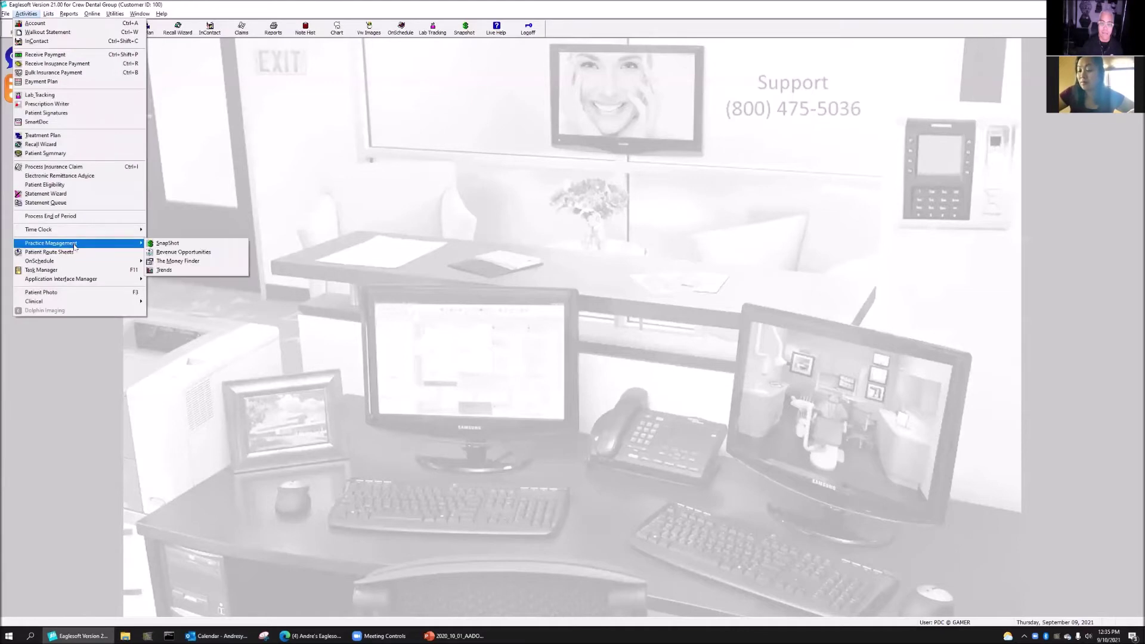
{"action": "left_click", "coordinate": [193, 262]}
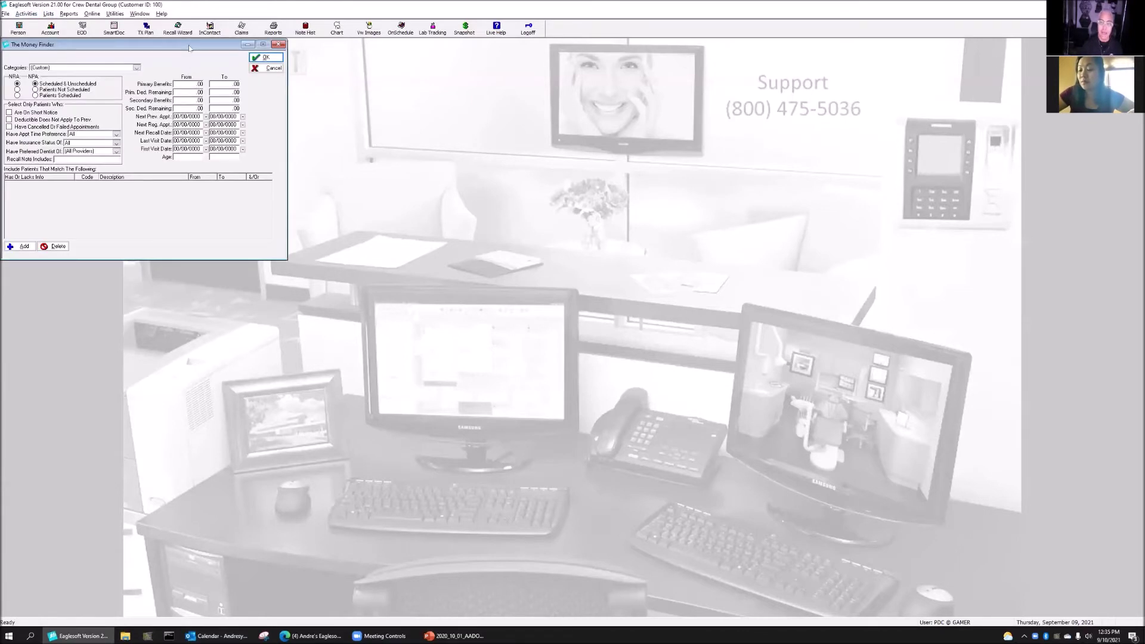
{"action": "left_click_drag", "start_coordinate": [189, 47], "coordinate": [440, 137]}
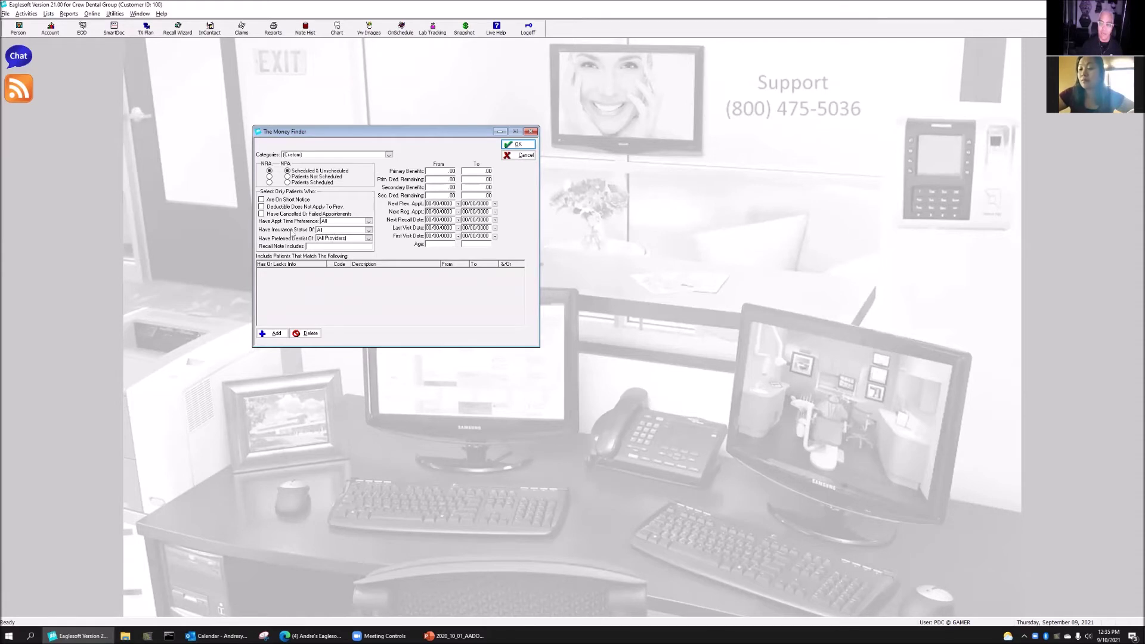
Step: Restrict the search to patients With Insurance whose primary benefits range from 250.00 to 999,999.99
{"action": "left_click", "coordinate": [336, 230]}
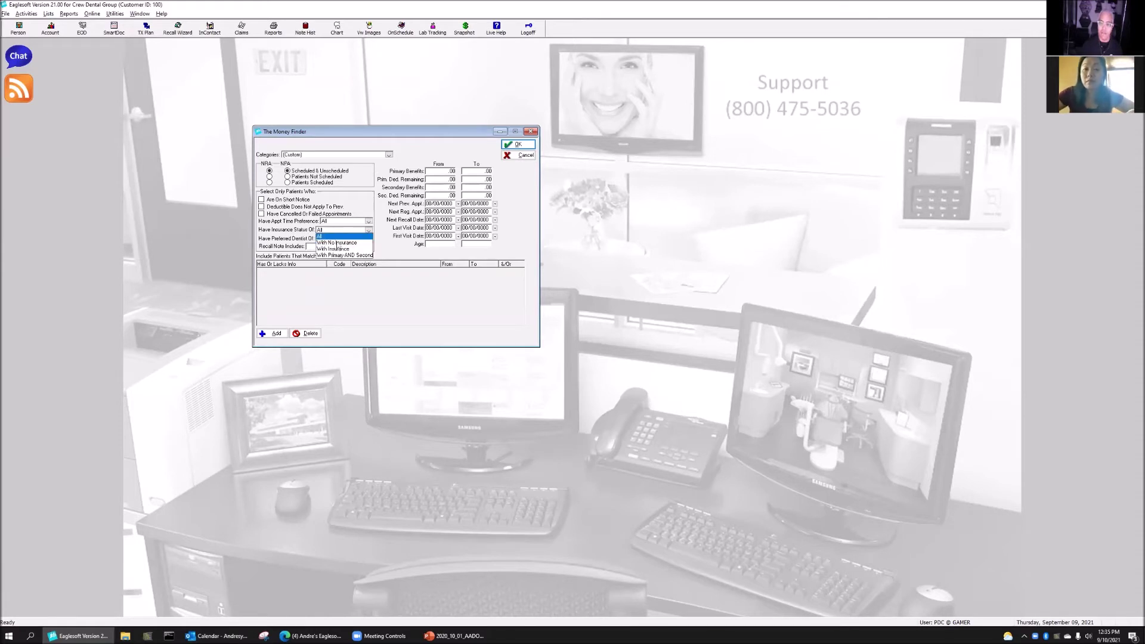
{"action": "left_click", "coordinate": [337, 248]}
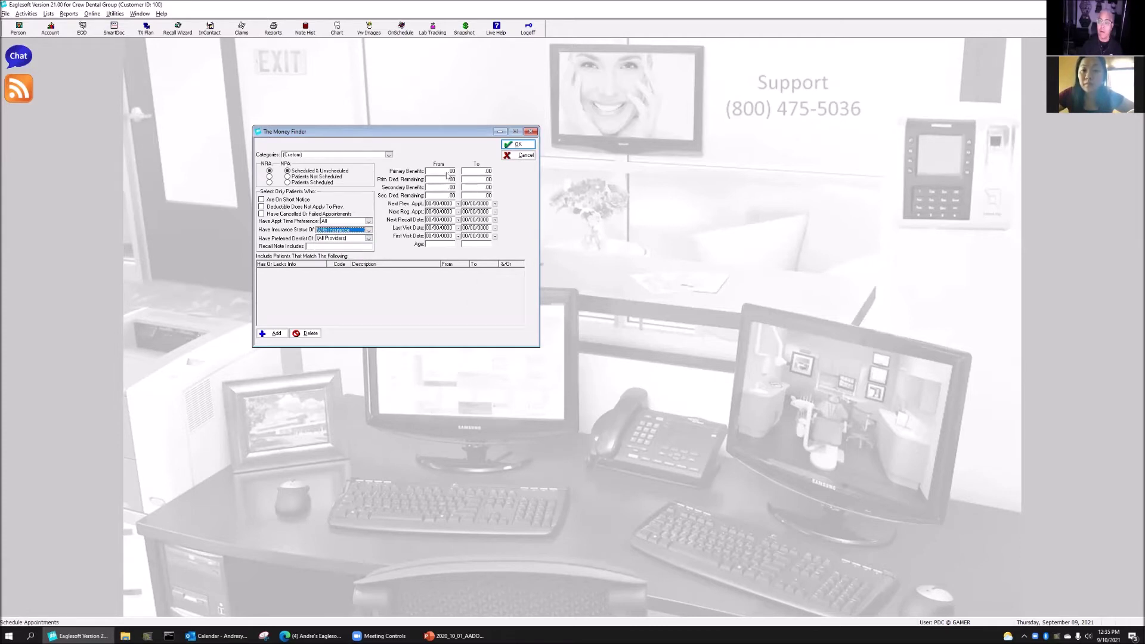
{"action": "left_click", "coordinate": [447, 173]}
{"action": "double_click", "coordinate": [435, 175]}
{"action": "type", "text": "3"}
{"action": "type", "text": "0"}
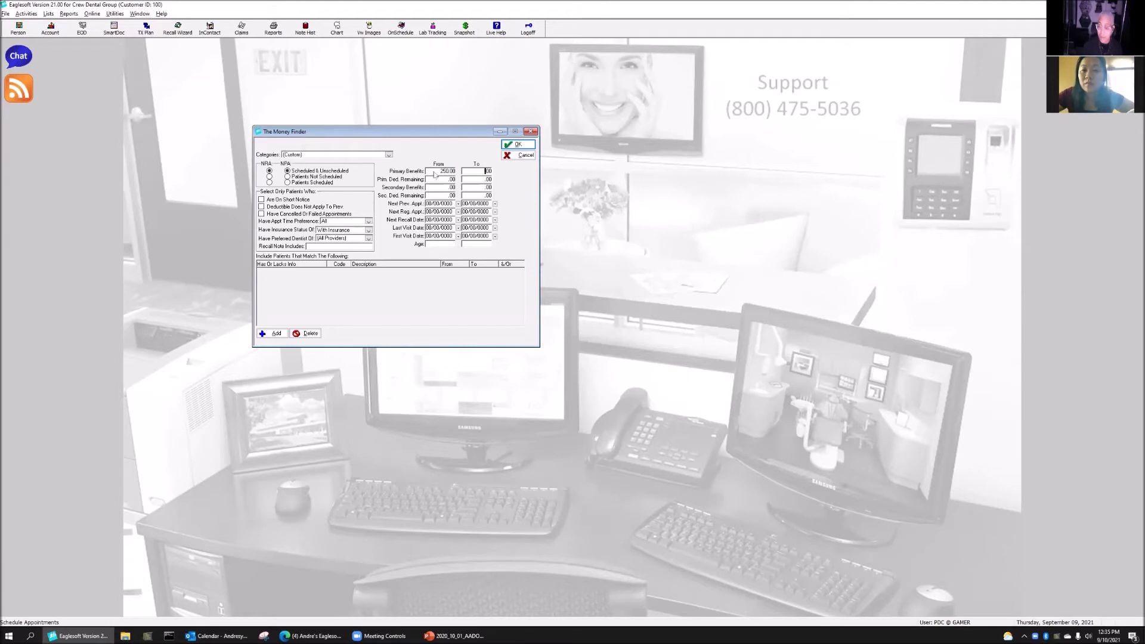
{"action": "left_click", "coordinate": [486, 171]}
{"action": "type", "text": "999,999.99"}
{"action": "key", "text": "Tab"}
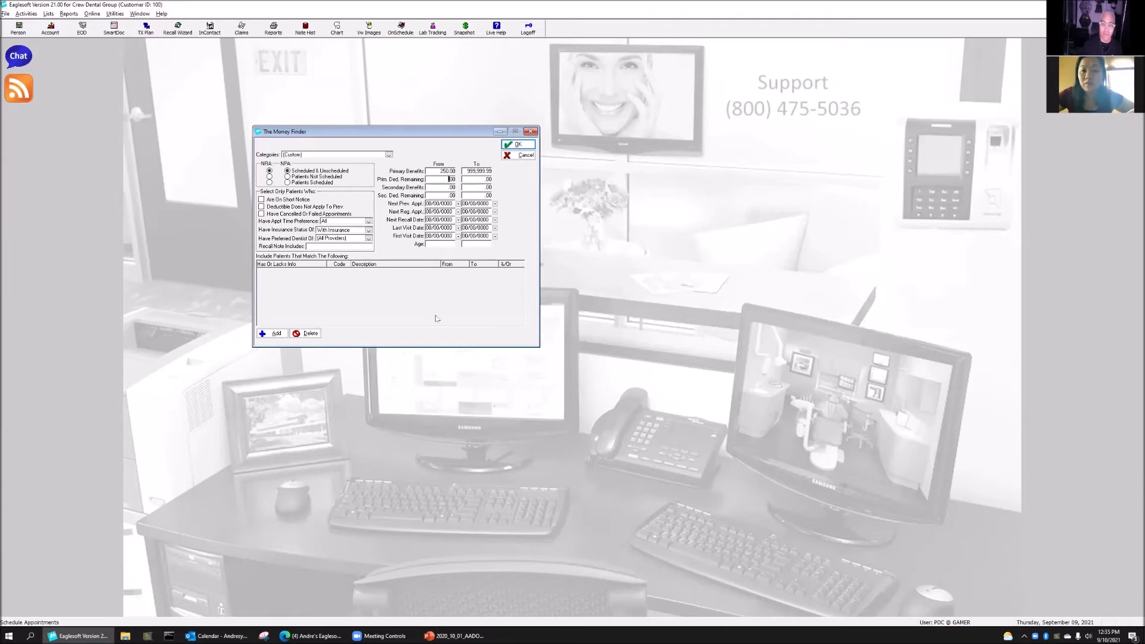
Step: Add a patient criterion for Has A Completed Service with code D3330
{"action": "left_click", "coordinate": [272, 333]}
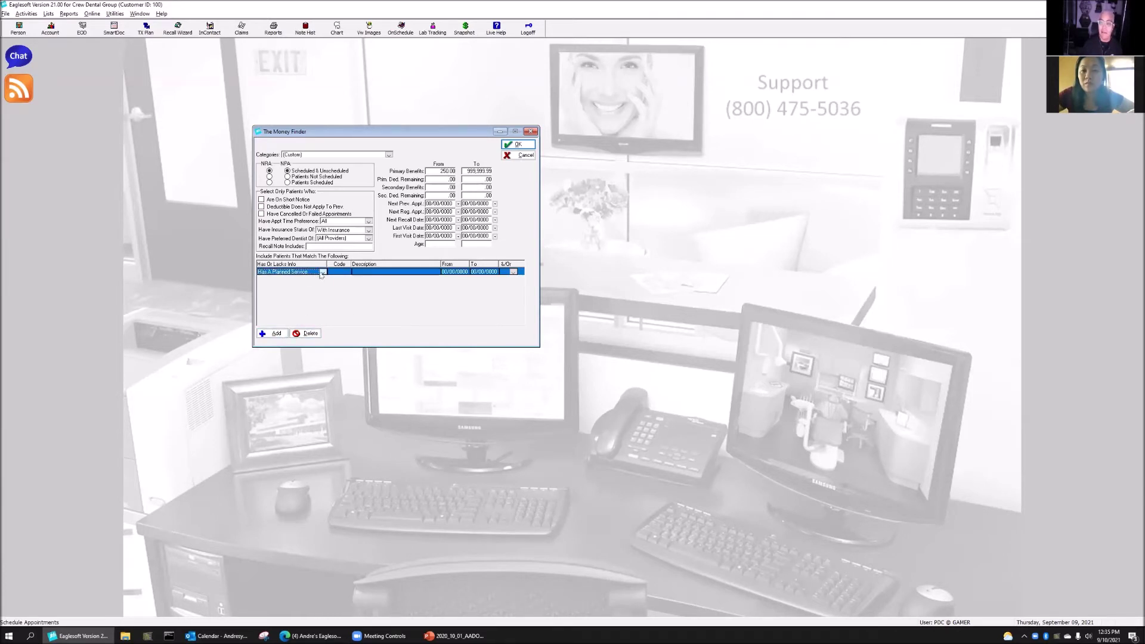
{"action": "left_click", "coordinate": [322, 273]}
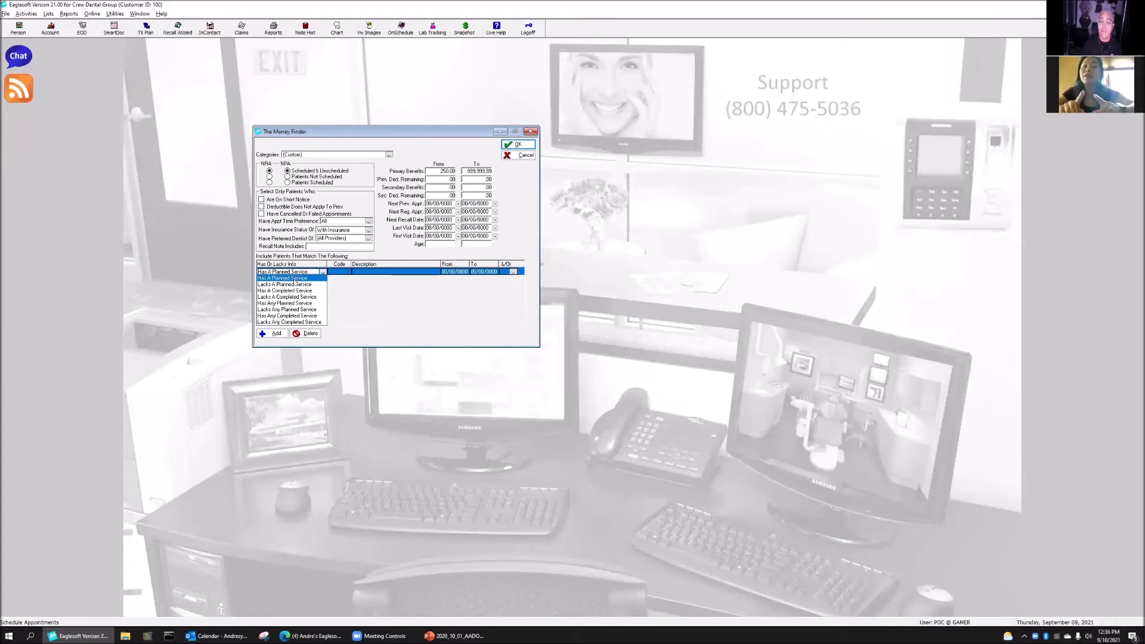
{"action": "left_click", "coordinate": [296, 279]}
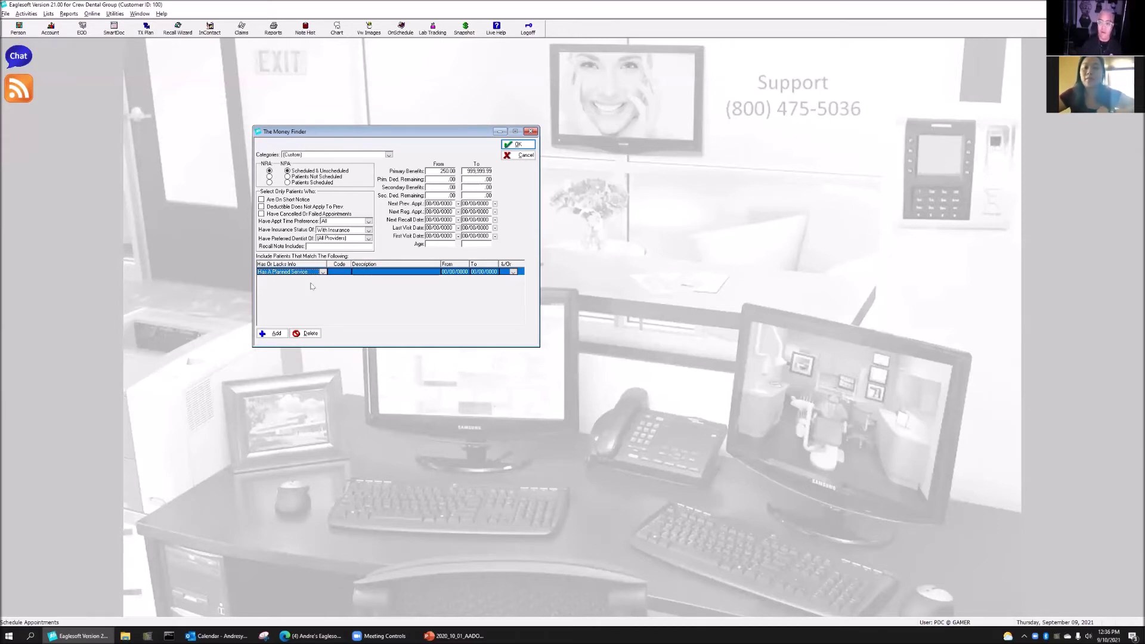
{"action": "left_click", "coordinate": [323, 272]}
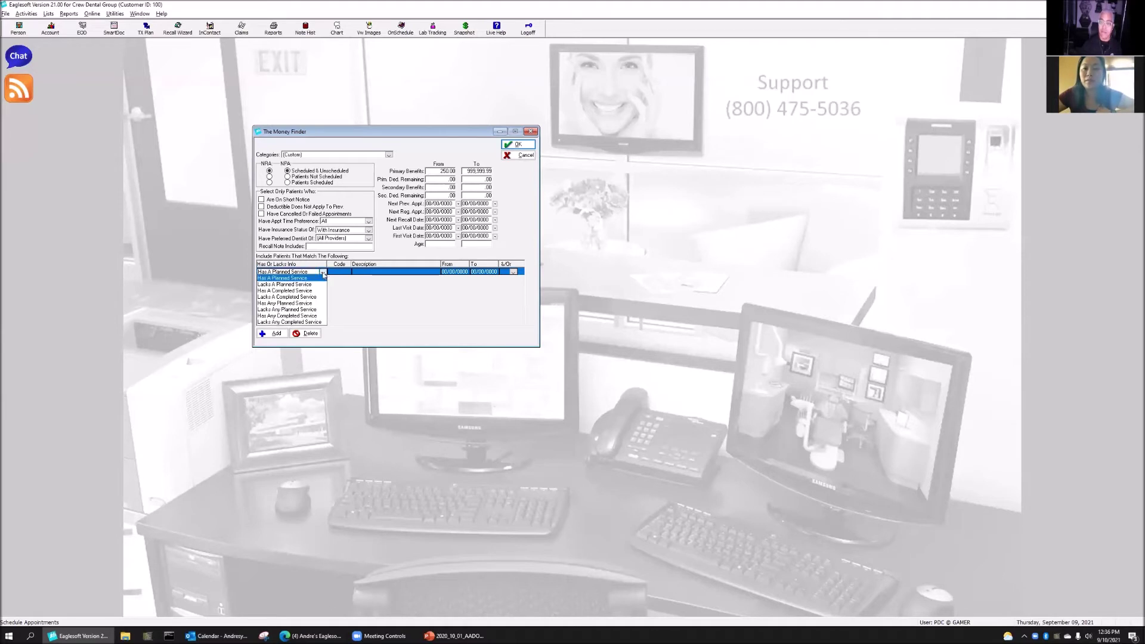
{"action": "left_click", "coordinate": [266, 291]}
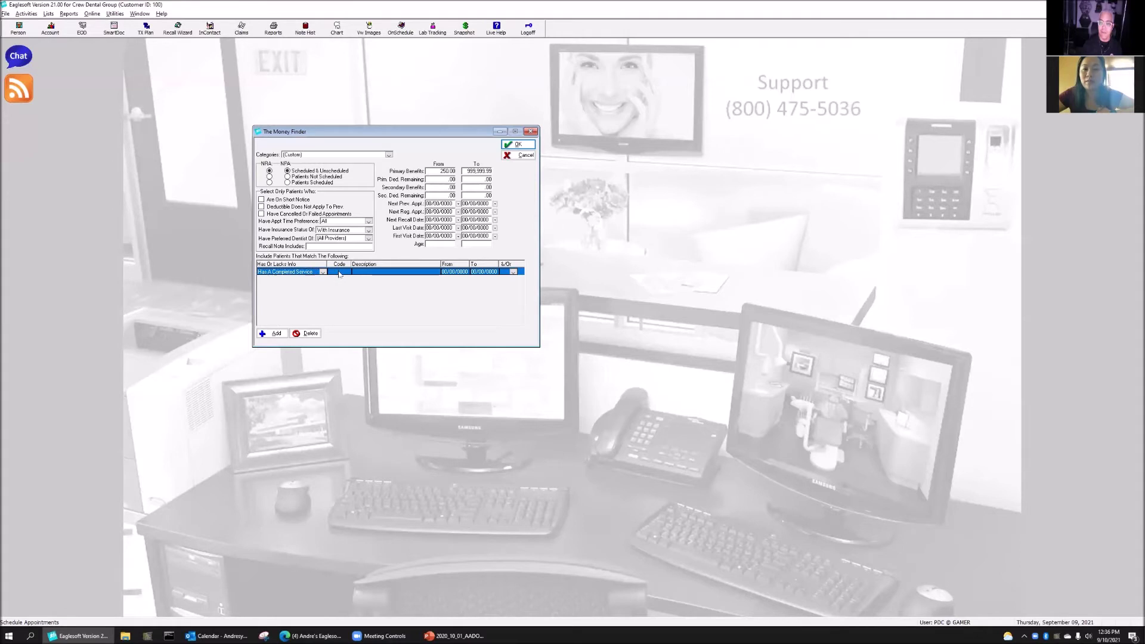
{"action": "type", "text": "D3330"}
{"action": "key", "text": "Tab"}
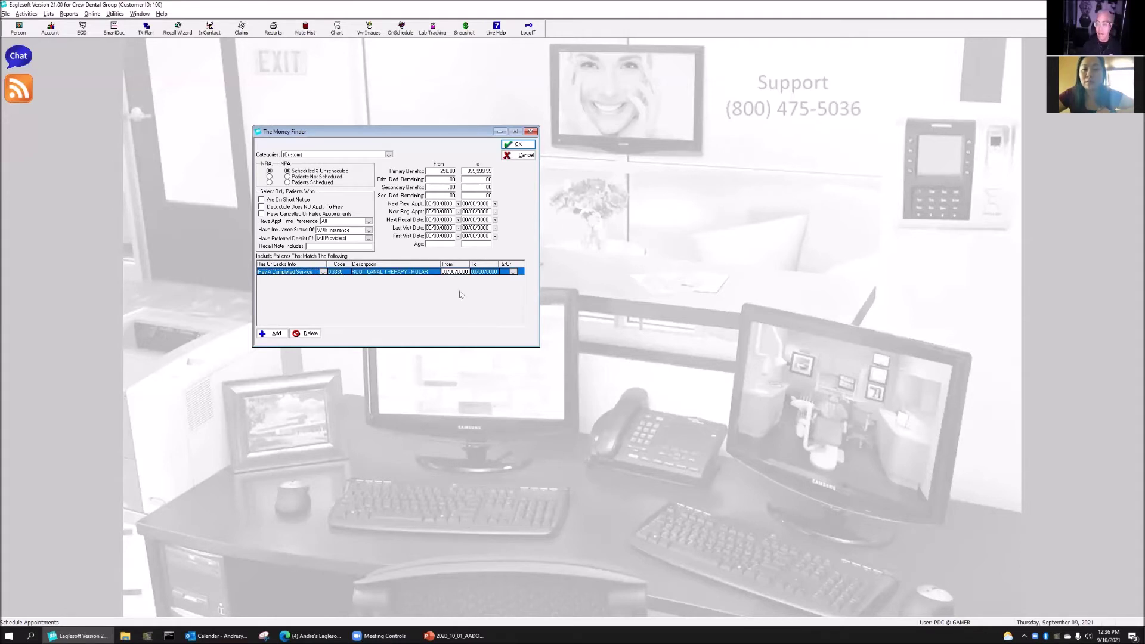
Step: Join a second criterion with And, set to Lacks A Completed Service with code D2740
{"action": "left_click", "coordinate": [513, 272]}
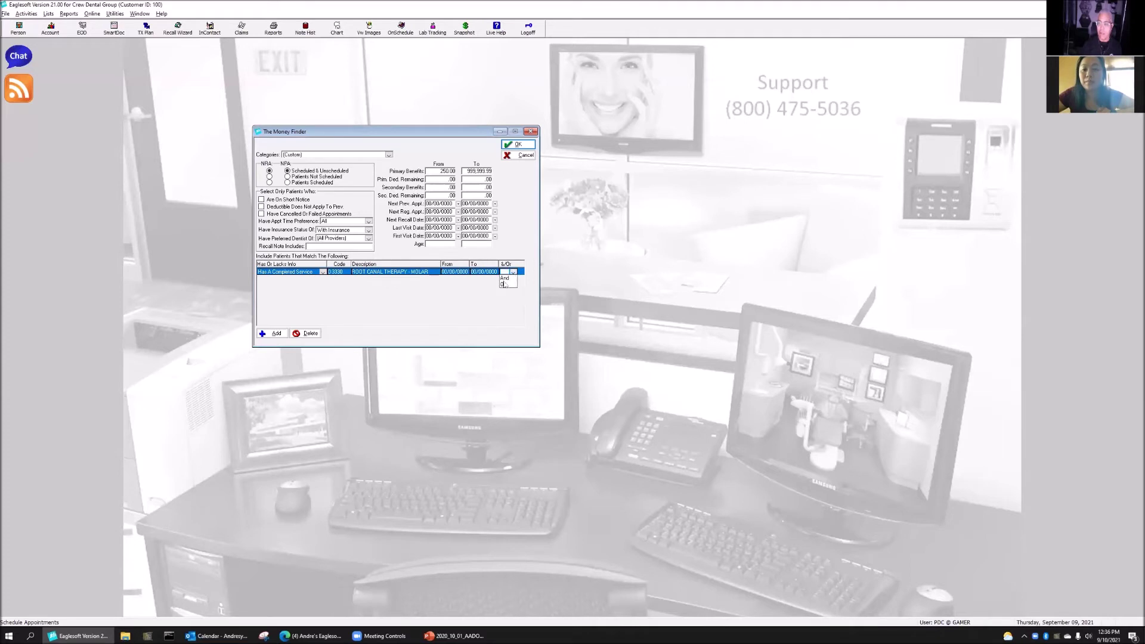
{"action": "left_click", "coordinate": [507, 280]}
{"action": "left_click", "coordinate": [287, 279]}
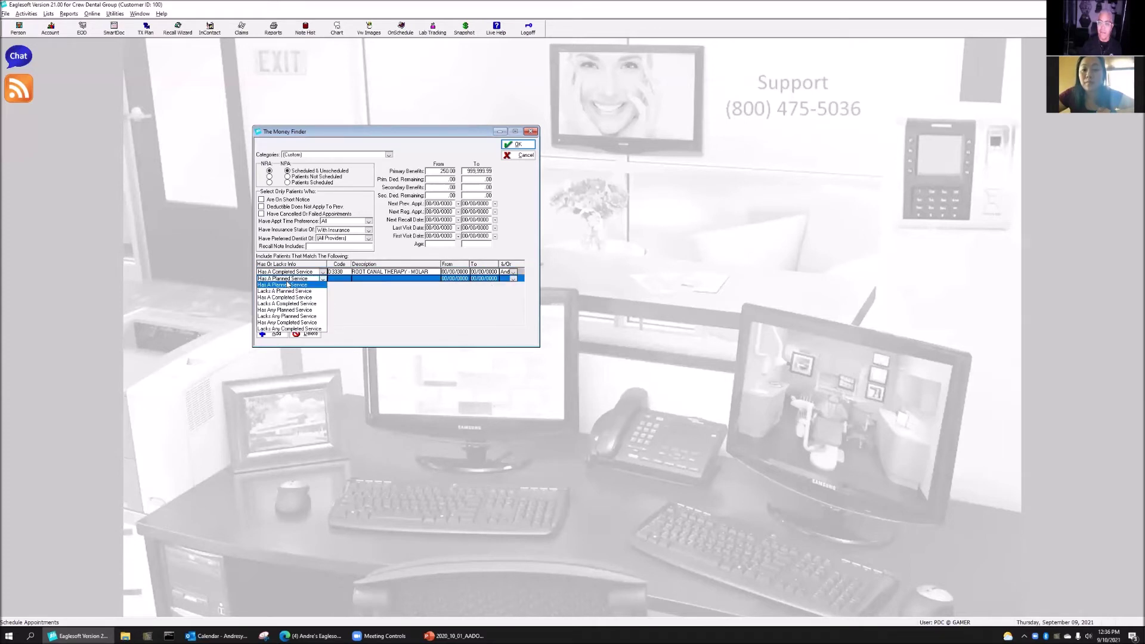
{"action": "left_click", "coordinate": [287, 305]}
{"action": "key", "text": "Tab"}
{"action": "type", "text": "D2740"}
{"action": "key", "text": "Tab"}
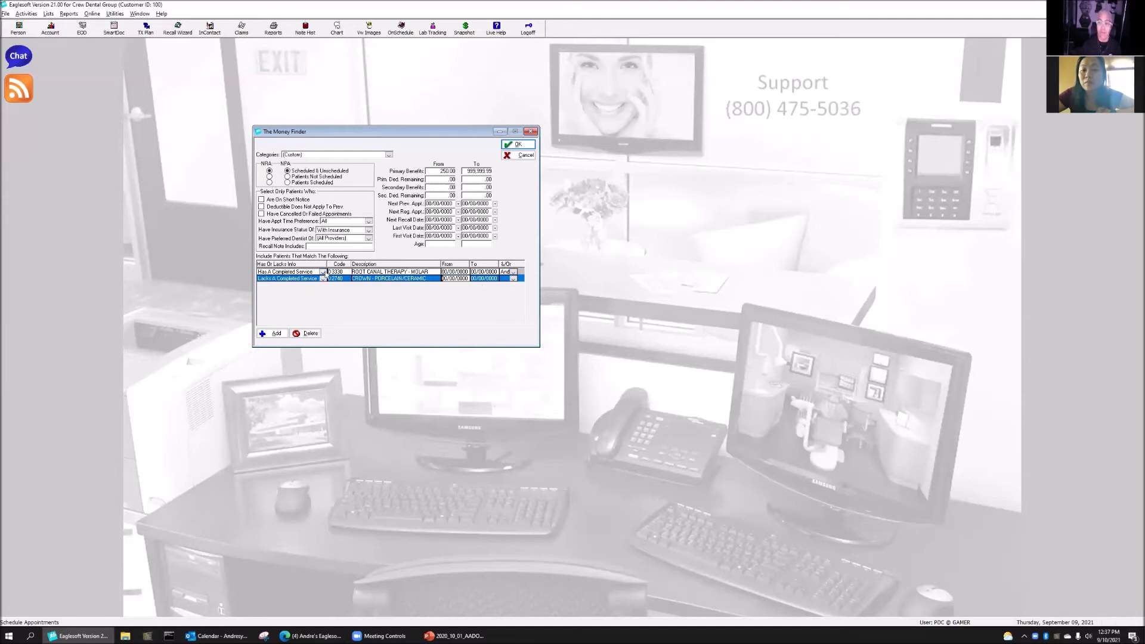
Step: Change the root canal criterion to Has A Planned Service and open the service code list for its code
{"action": "left_click", "coordinate": [323, 273]}
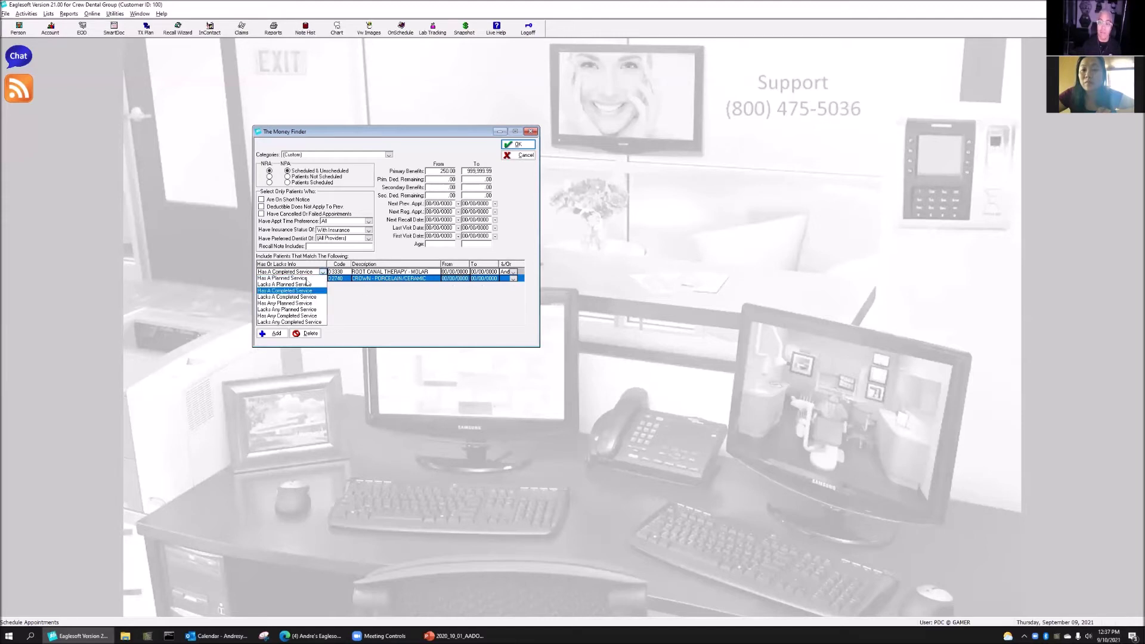
{"action": "left_click", "coordinate": [302, 278]}
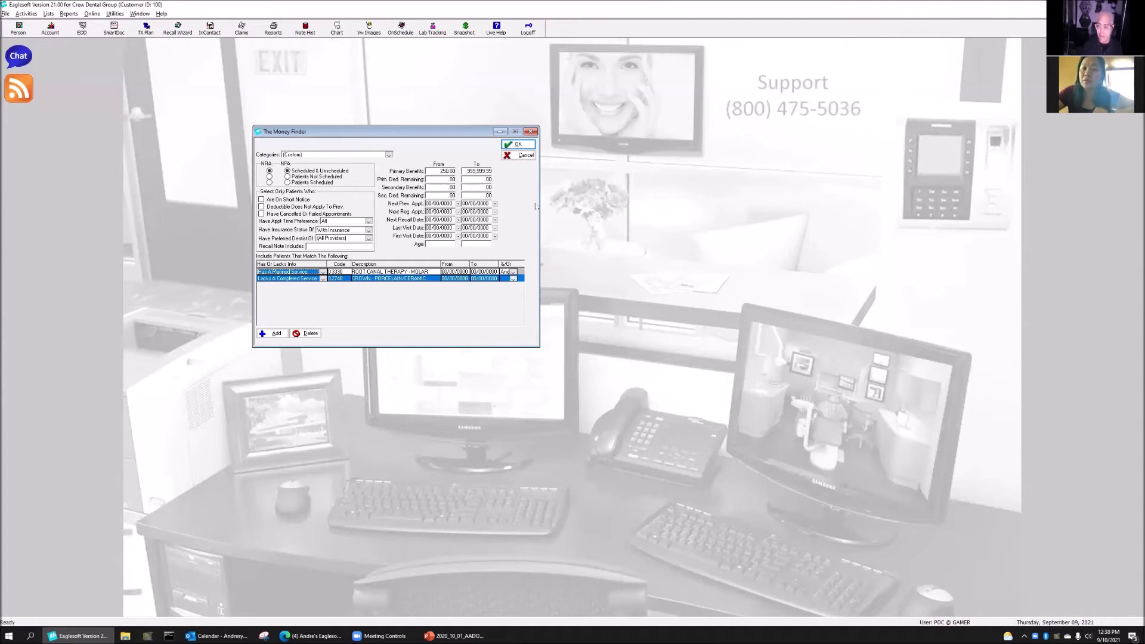
{"action": "left_click", "coordinate": [346, 272]}
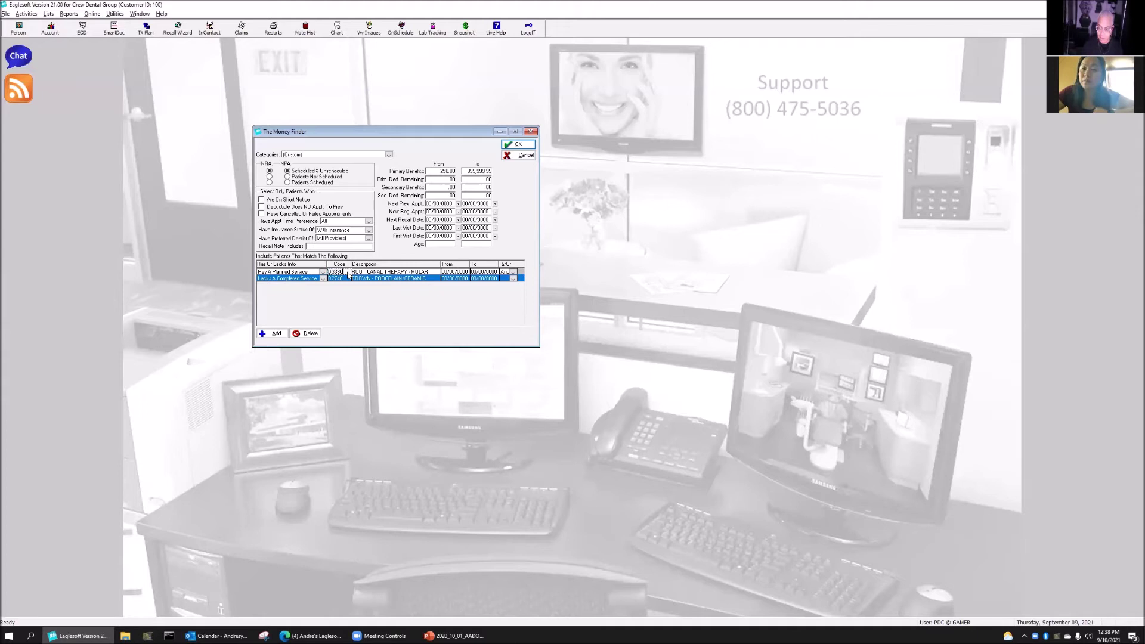
{"action": "double_click", "coordinate": [348, 273]}
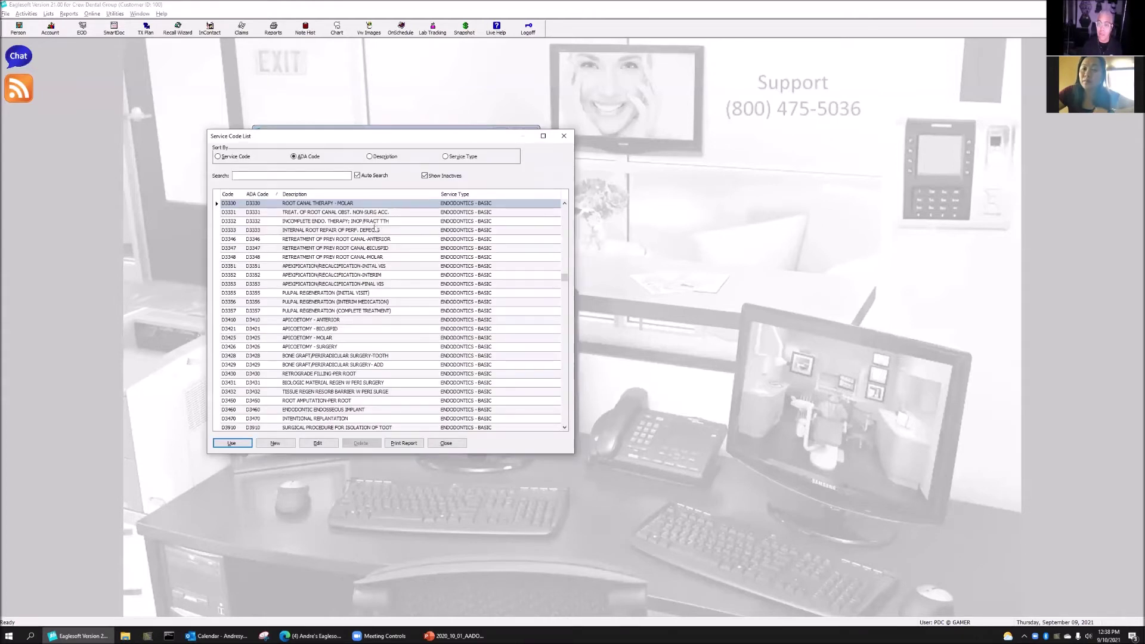
Step: Review the settings of the referred root canal therapy code R3330, then close the service code list
{"action": "scroll", "coordinate": [374, 226], "scroll_direction": "up", "scroll_amount": 3}
{"action": "left_click", "coordinate": [283, 276]}
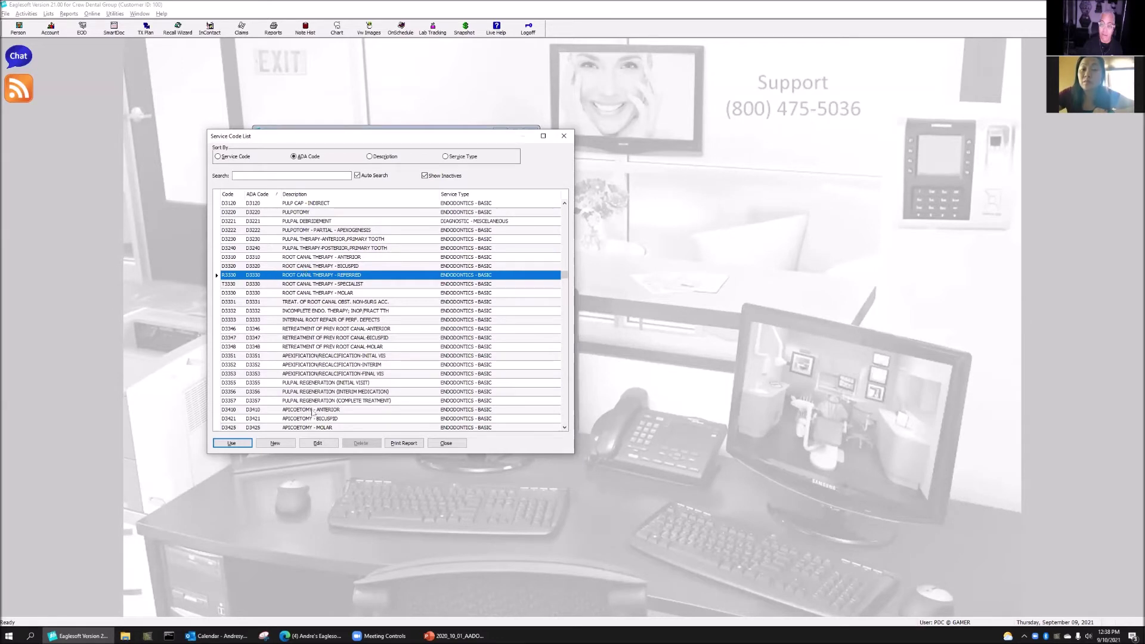
{"action": "left_click", "coordinate": [318, 443]}
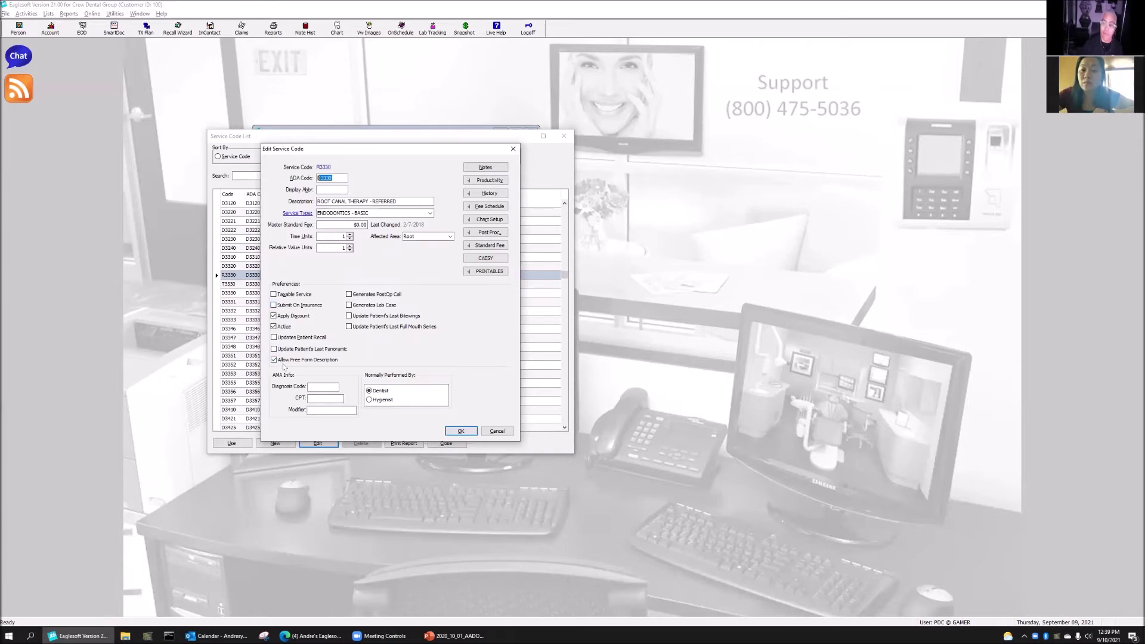
{"action": "left_click", "coordinate": [459, 430]}
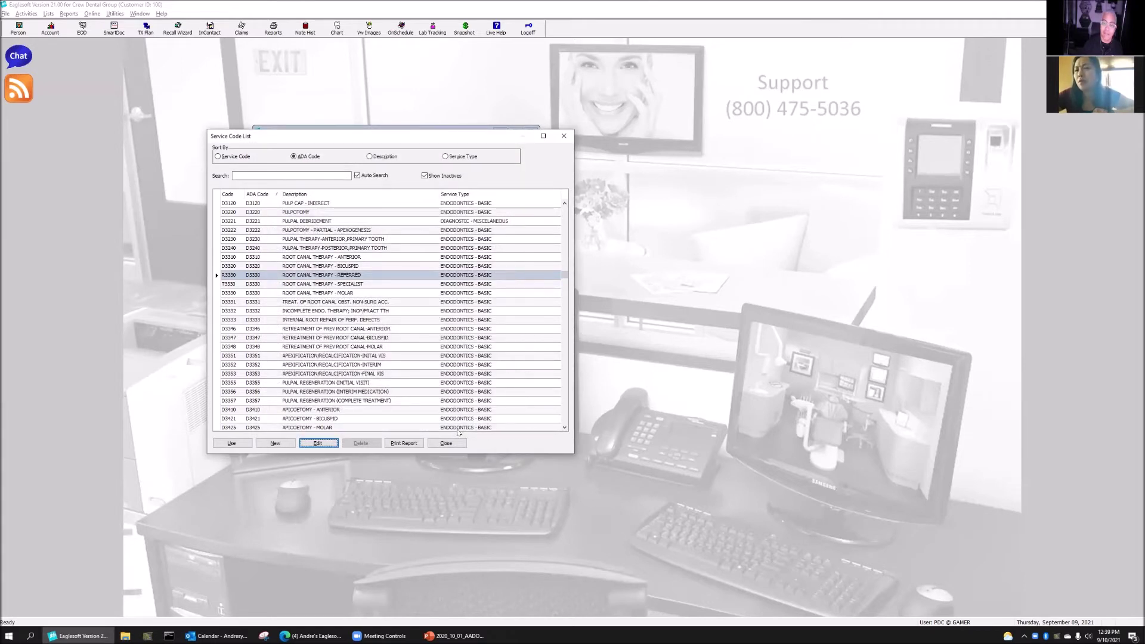
{"action": "left_click", "coordinate": [446, 444]}
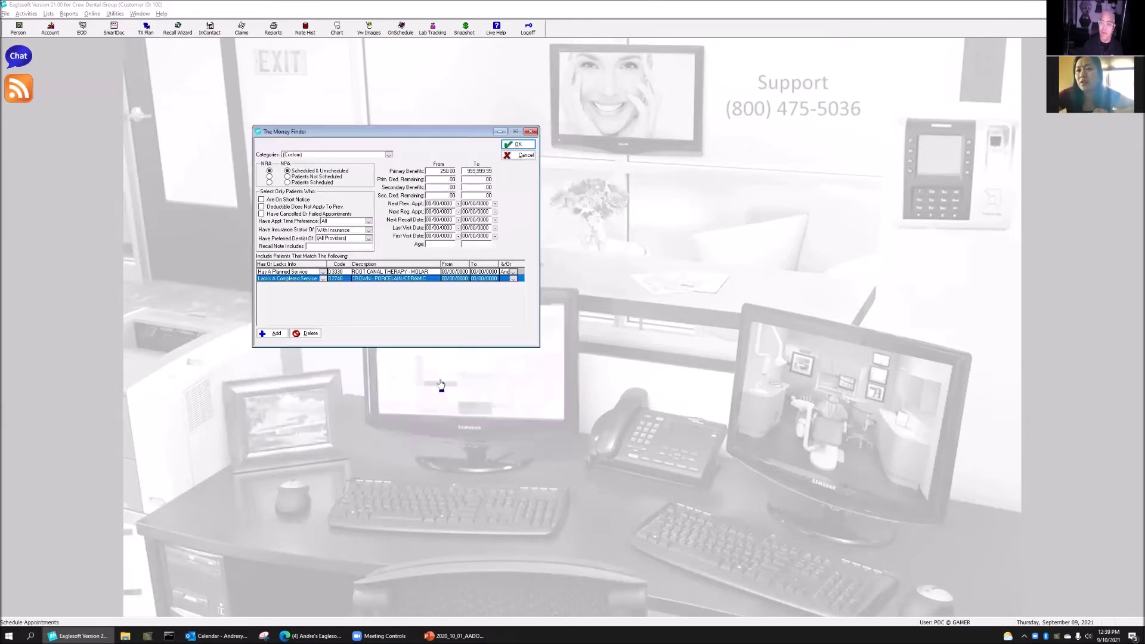
Step: Open the patient's treatment plan and create a new plan with the description Test
{"action": "left_click", "coordinate": [147, 29]}
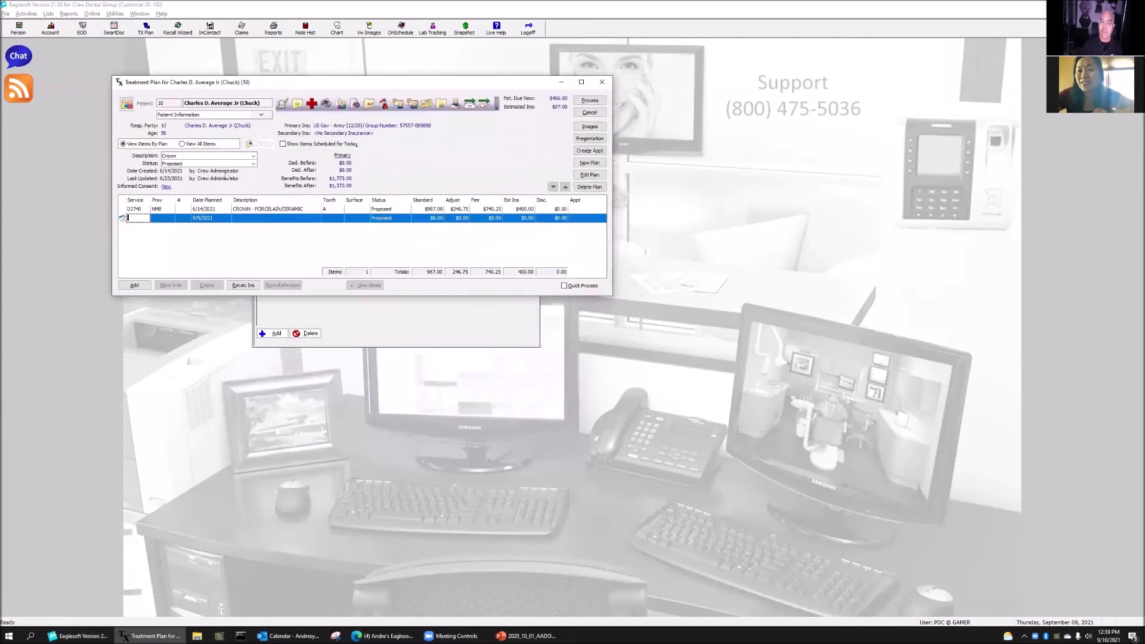
{"action": "left_click", "coordinate": [589, 163]}
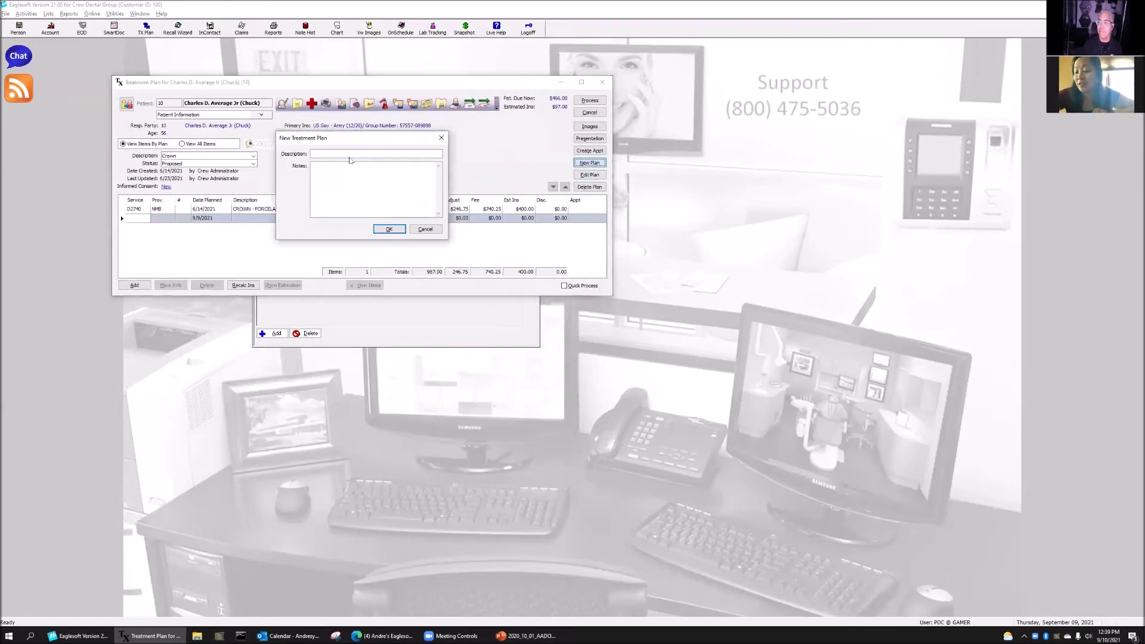
{"action": "type", "text": "test"}
{"action": "key", "text": "Return"}
{"action": "left_click", "coordinate": [523, 118]}
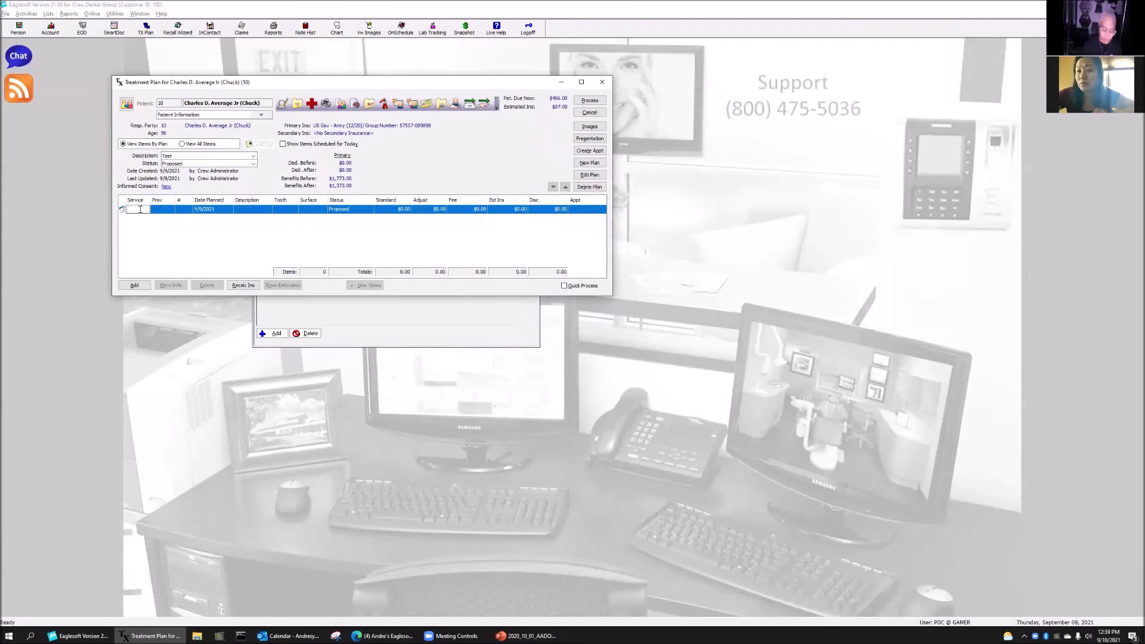
Step: Add services R3330, D2950 and D2740 to the Test treatment plan
{"action": "type", "text": "R3330"}
{"action": "key", "text": "Tab"}
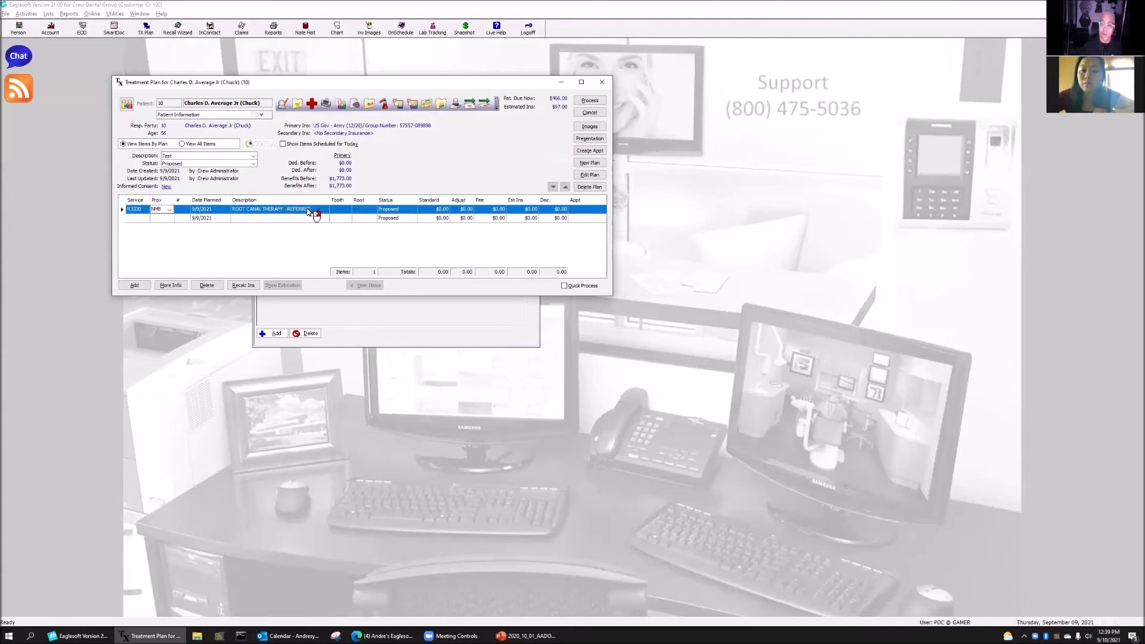
{"action": "left_click", "coordinate": [136, 220]}
{"action": "type", "text": "D2950"}
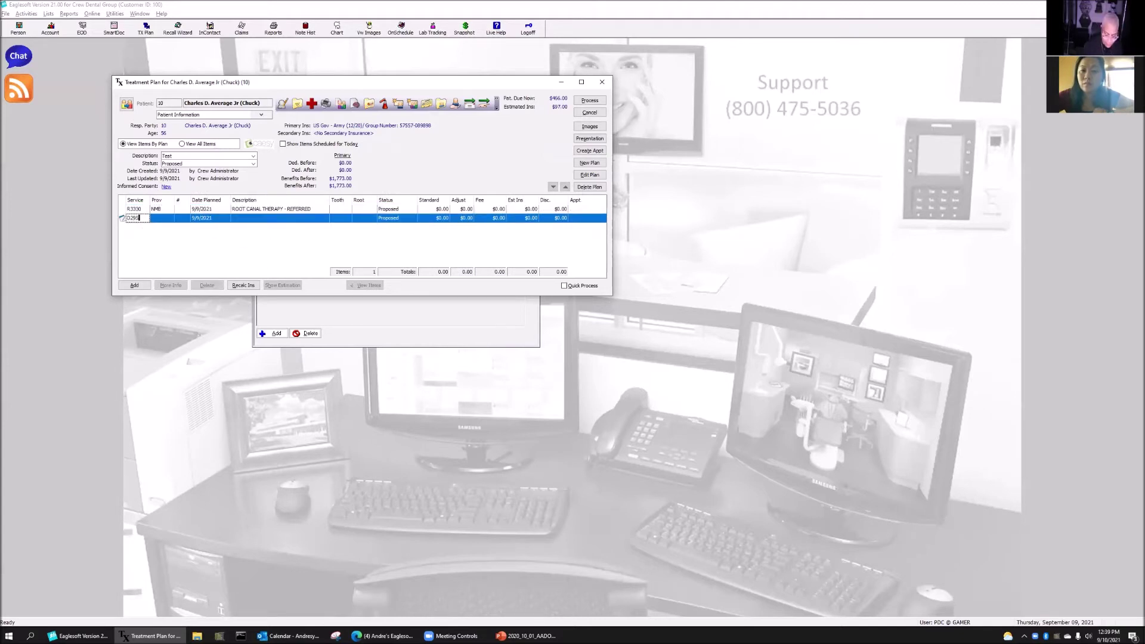
{"action": "key", "text": "Tab"}
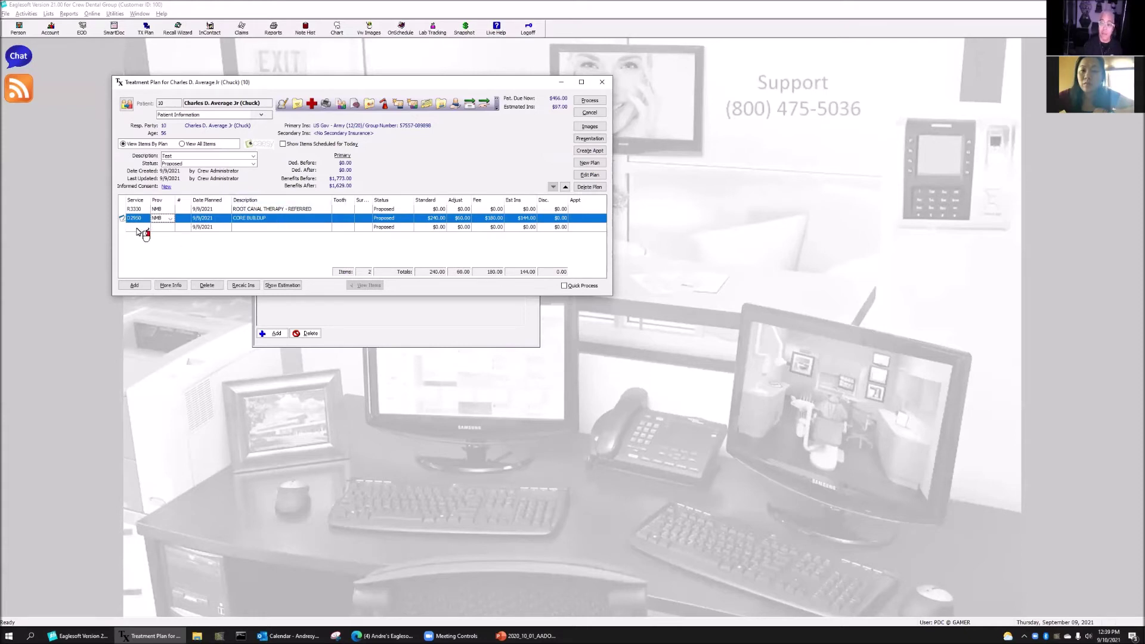
{"action": "left_click", "coordinate": [138, 227]}
{"action": "type", "text": "D2740"}
{"action": "key", "text": "Tab"}
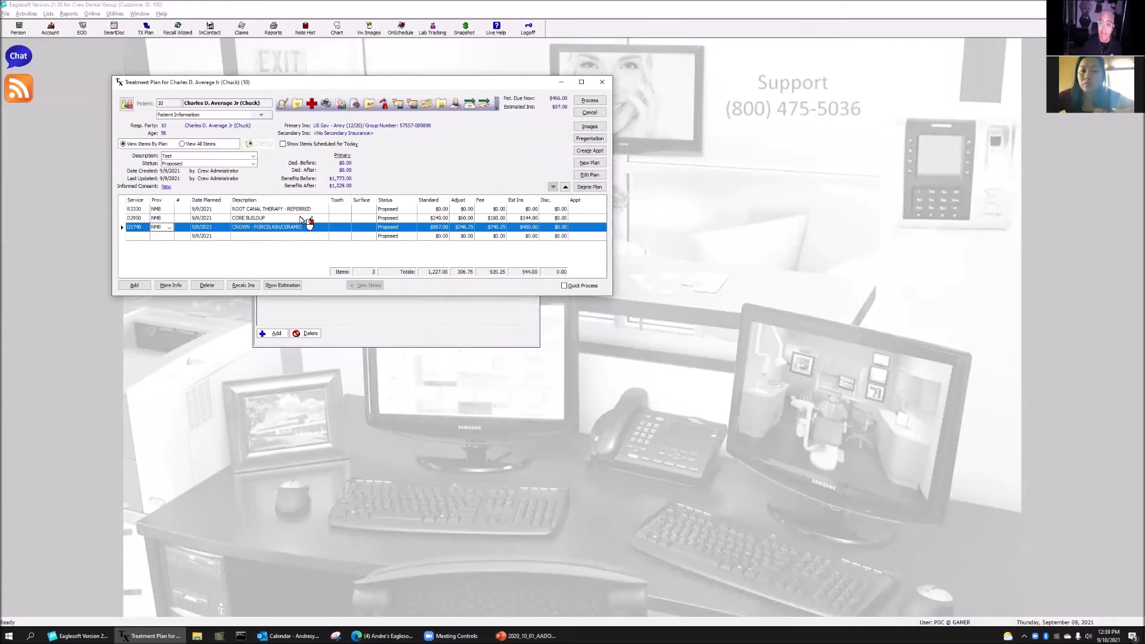
Step: Widen the treatment plan window and append "to ABC Endo" to the description of the R3330 referred root canal therapy
{"action": "left_click_drag", "start_coordinate": [352, 200], "coordinate": [382, 195]}
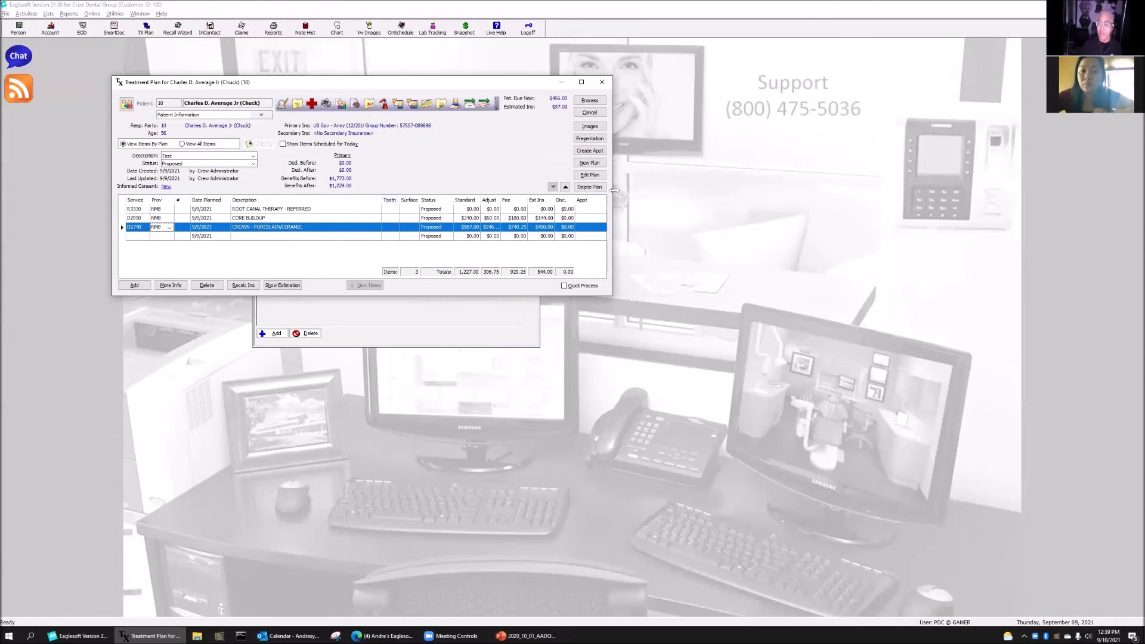
{"action": "left_click_drag", "start_coordinate": [615, 190], "coordinate": [895, 190]}
{"action": "left_click", "coordinate": [320, 209]}
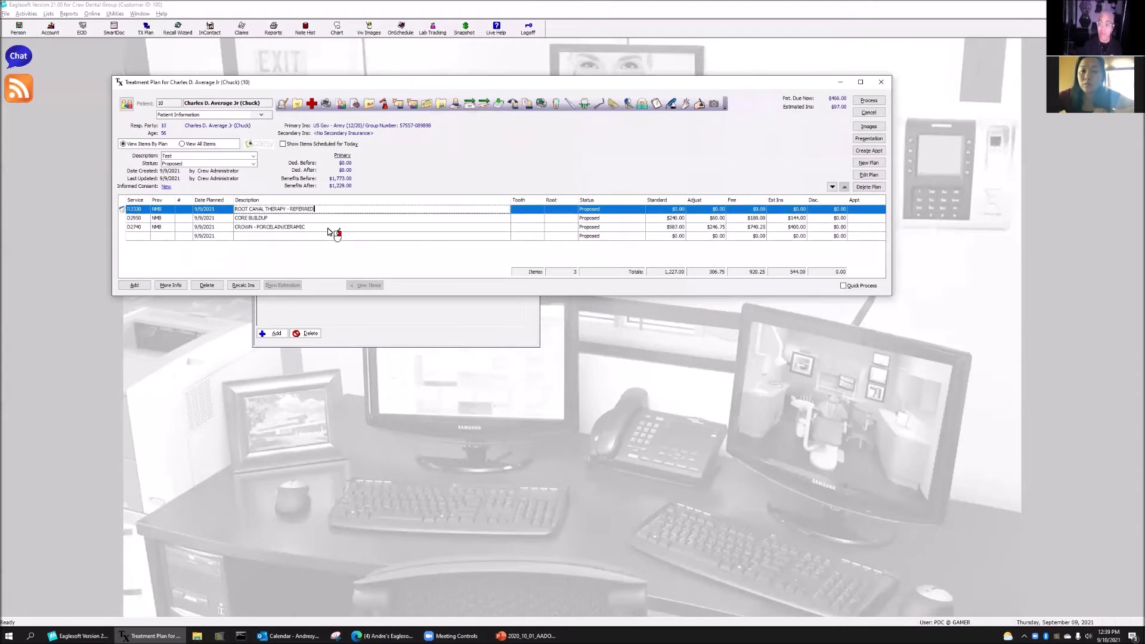
{"action": "type", "text": "m"}
{"action": "type", "text": " A"}
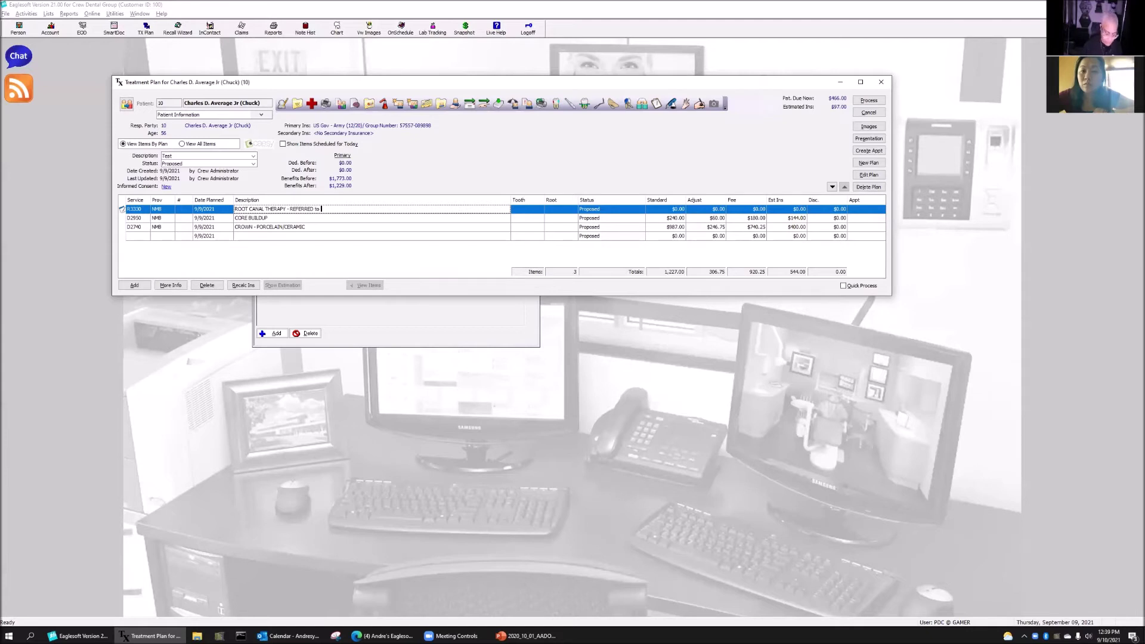
{"action": "type", "text": "BC Endo"}
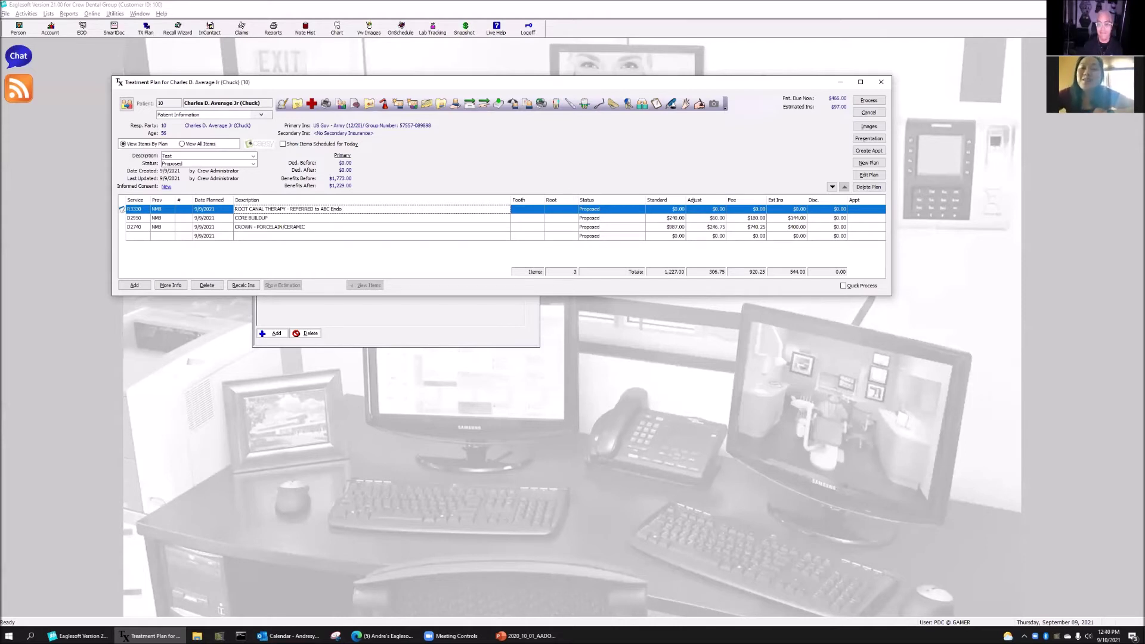
{"action": "left_click", "coordinate": [281, 219]}
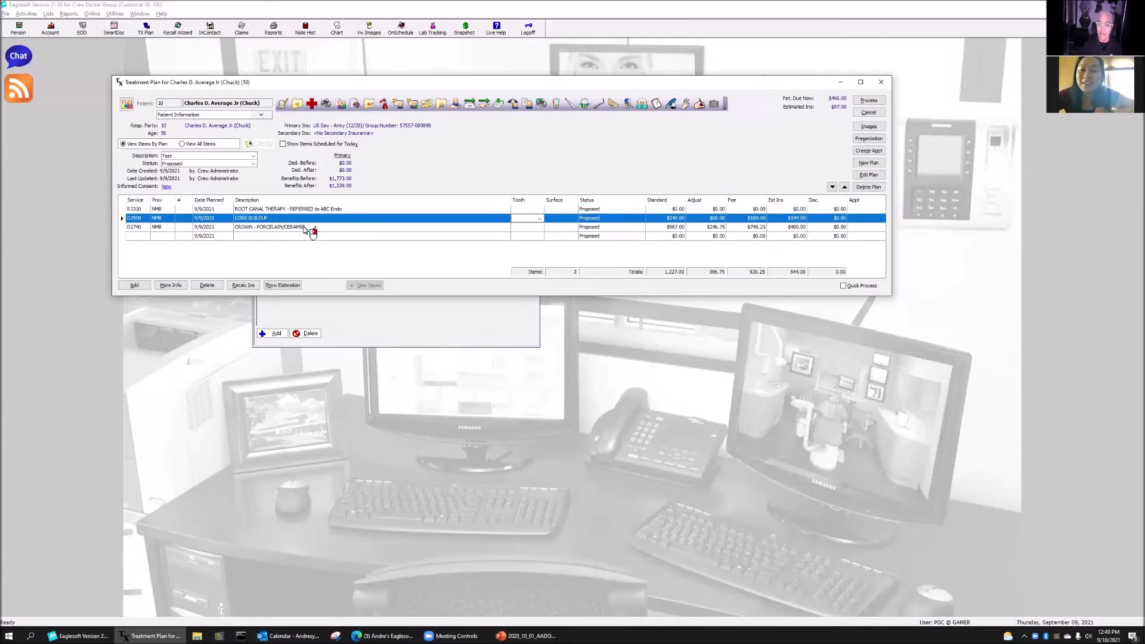
{"action": "left_click", "coordinate": [309, 229]}
{"action": "left_click", "coordinate": [341, 210]}
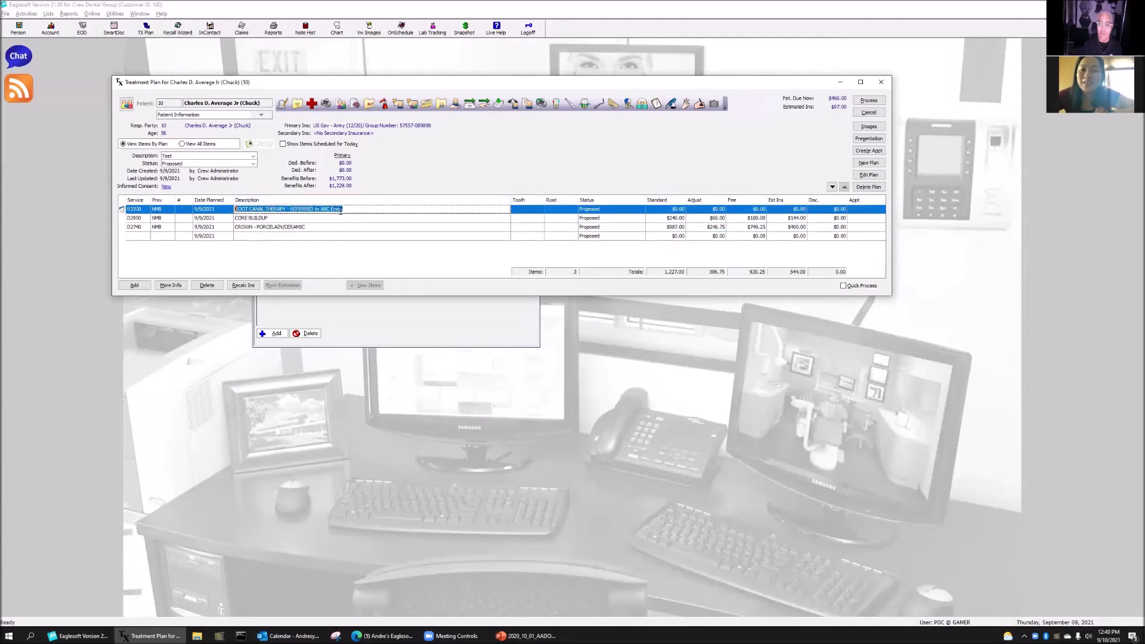
{"action": "left_click", "coordinate": [336, 210]}
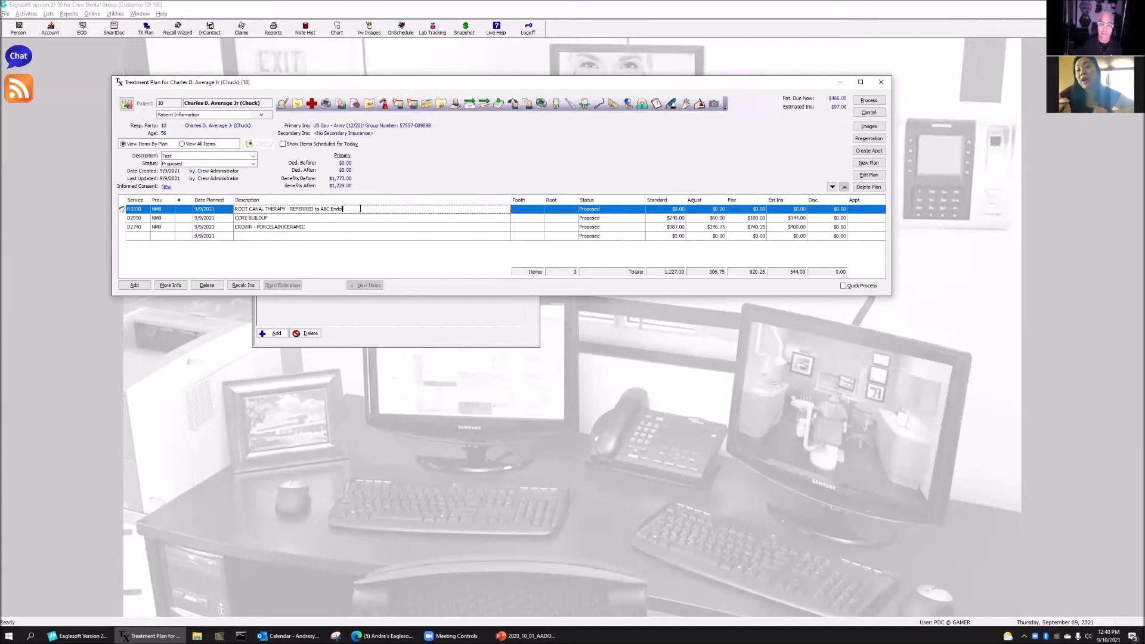
Step: Open the service code list for the blank plan row and view the settings of evaluation code D0140, leaving them unchanged
{"action": "left_click", "coordinate": [139, 237]}
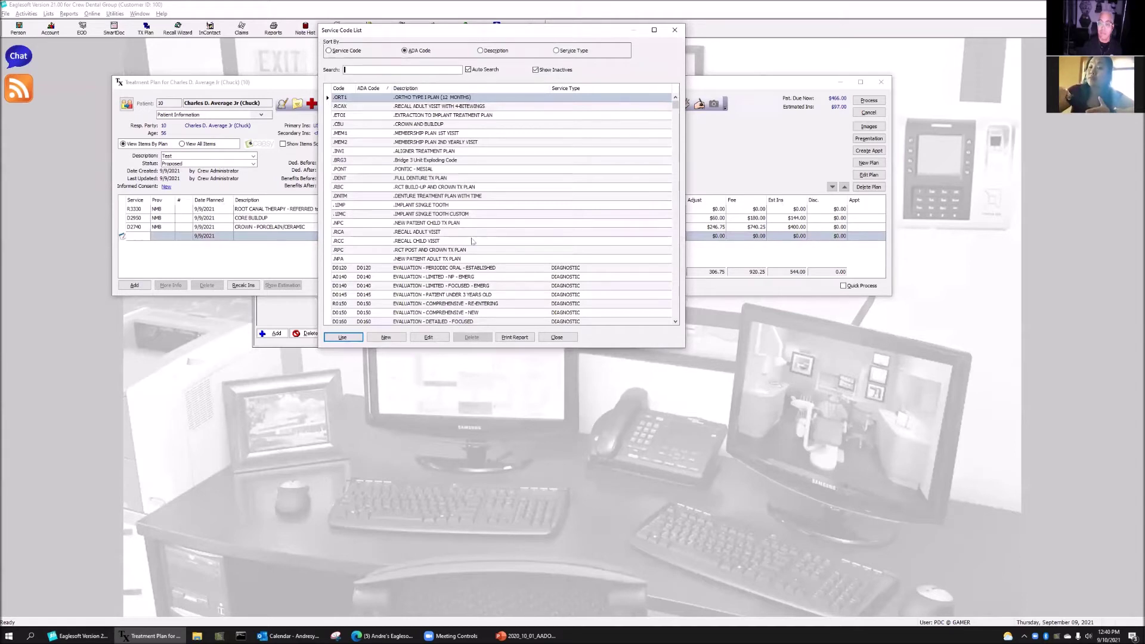
{"action": "left_click", "coordinate": [421, 286]}
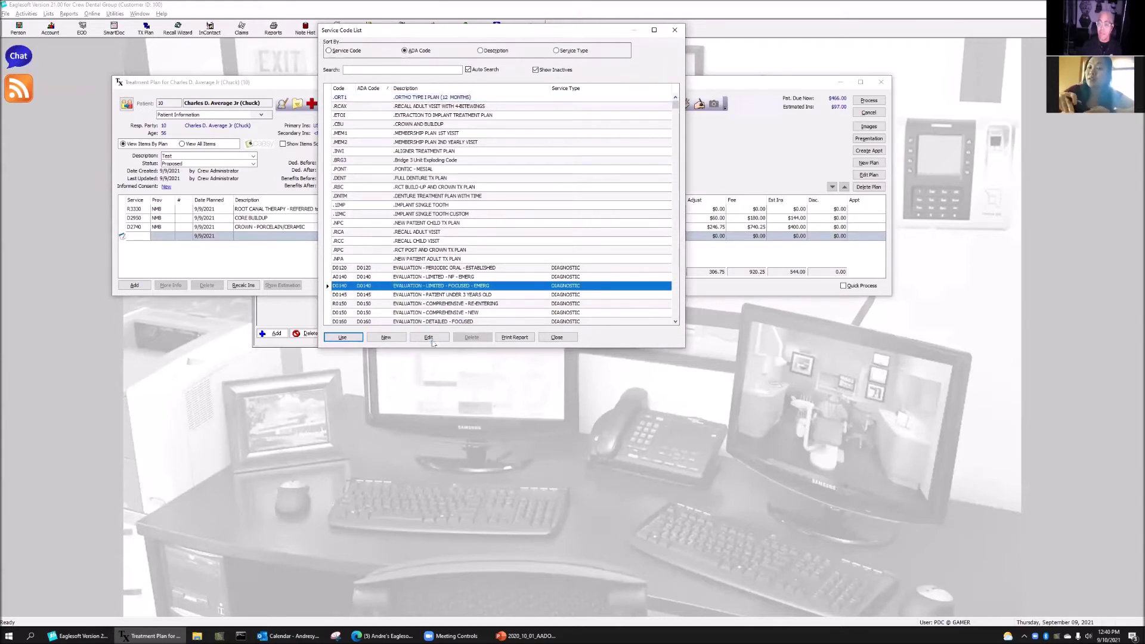
{"action": "left_click", "coordinate": [432, 340]}
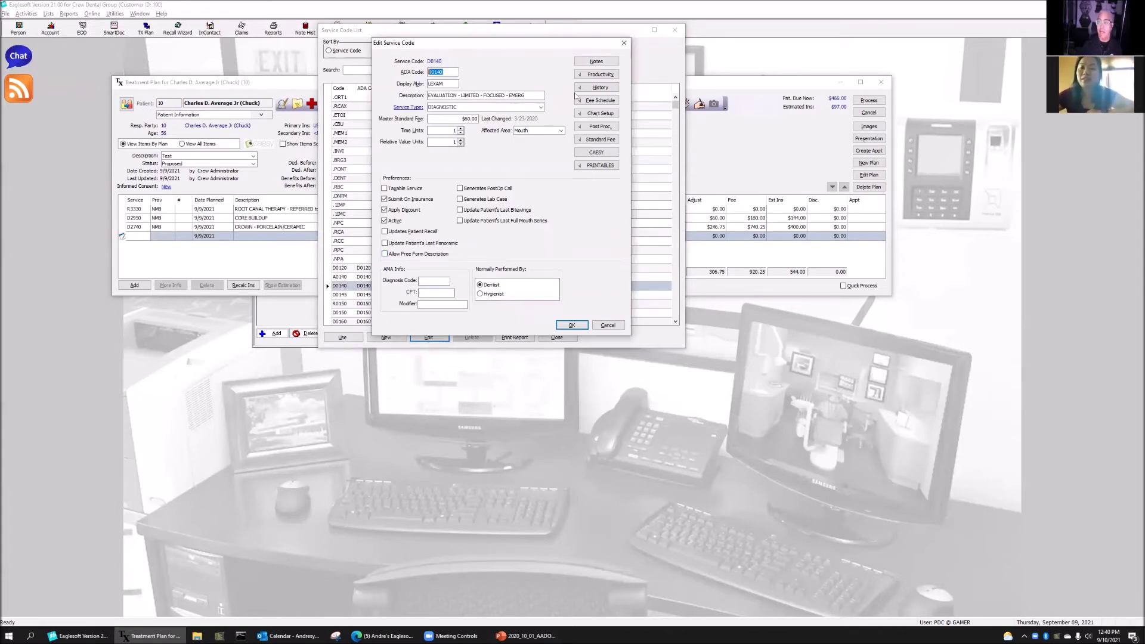
{"action": "left_click", "coordinate": [624, 43]}
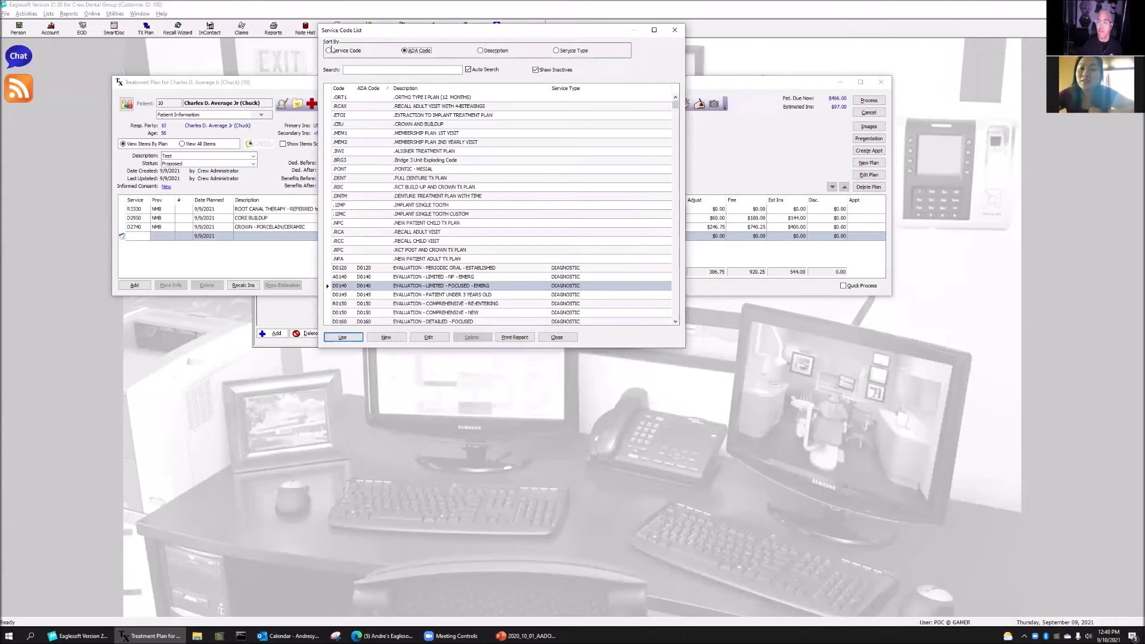
Step: Sort the list by service code, search for codes starting with r, and examine the referred codes R3330 and R7140
{"action": "left_click", "coordinate": [330, 51]}
{"action": "left_click", "coordinate": [344, 70]}
{"action": "type", "text": "r"}
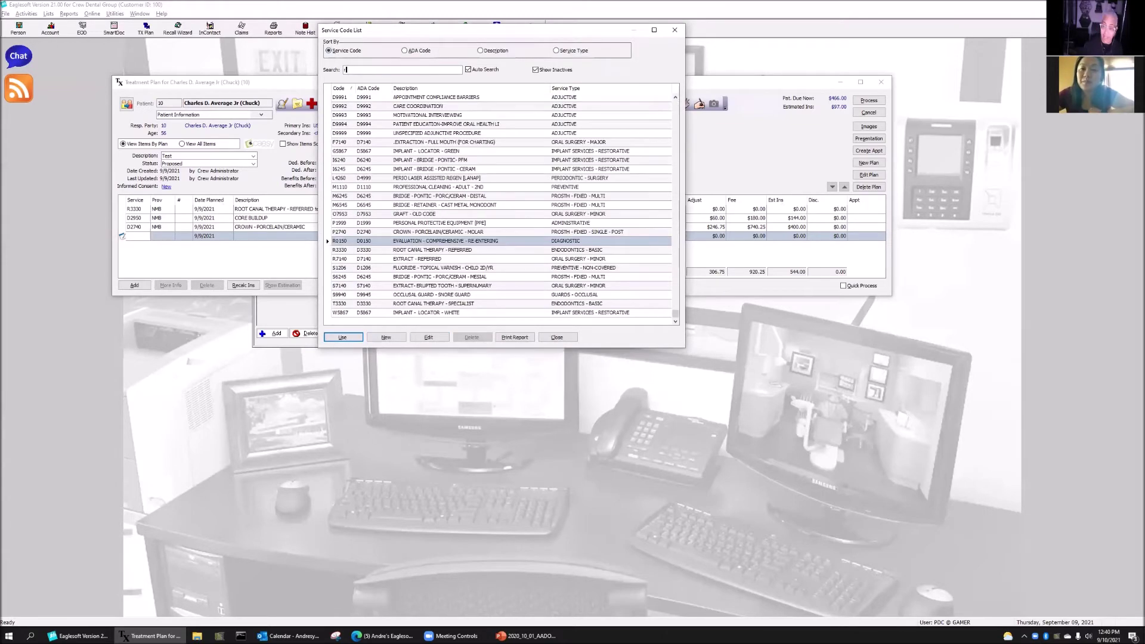
{"action": "left_click", "coordinate": [430, 241]}
{"action": "left_click", "coordinate": [417, 251]}
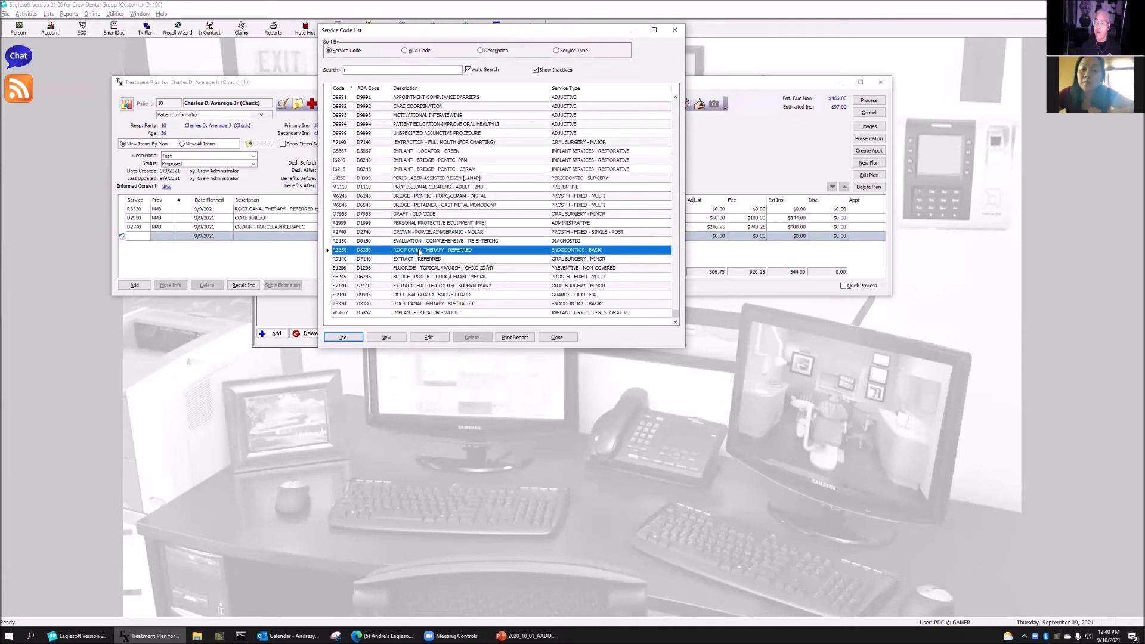
{"action": "left_click", "coordinate": [416, 260]}
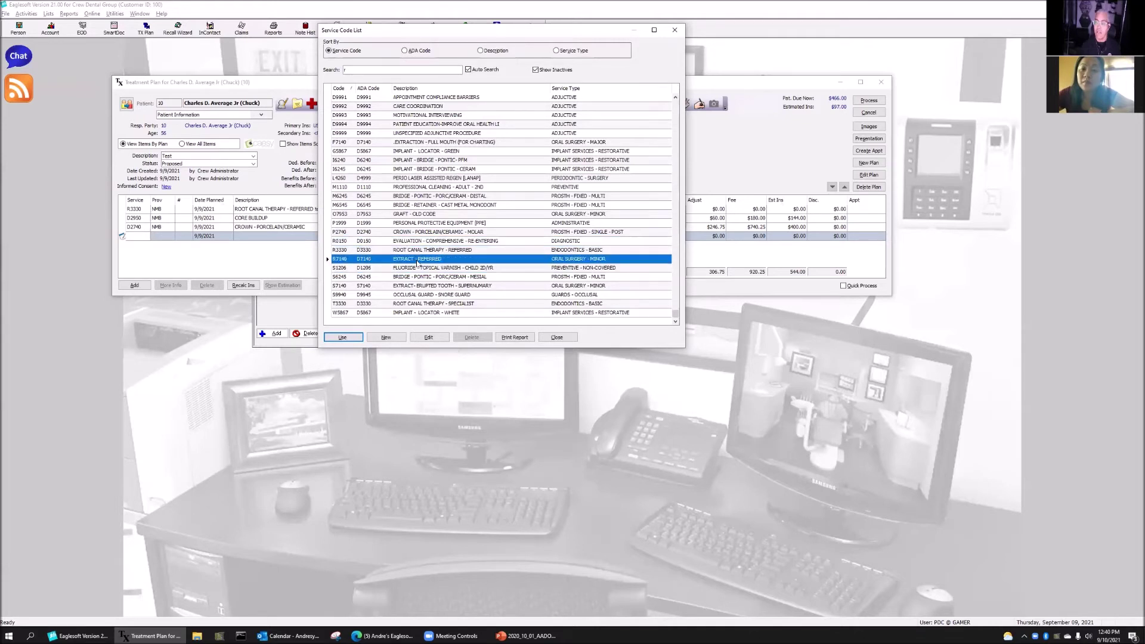
{"action": "left_click", "coordinate": [344, 251]}
{"action": "left_click", "coordinate": [345, 260]}
{"action": "left_click", "coordinate": [373, 70]}
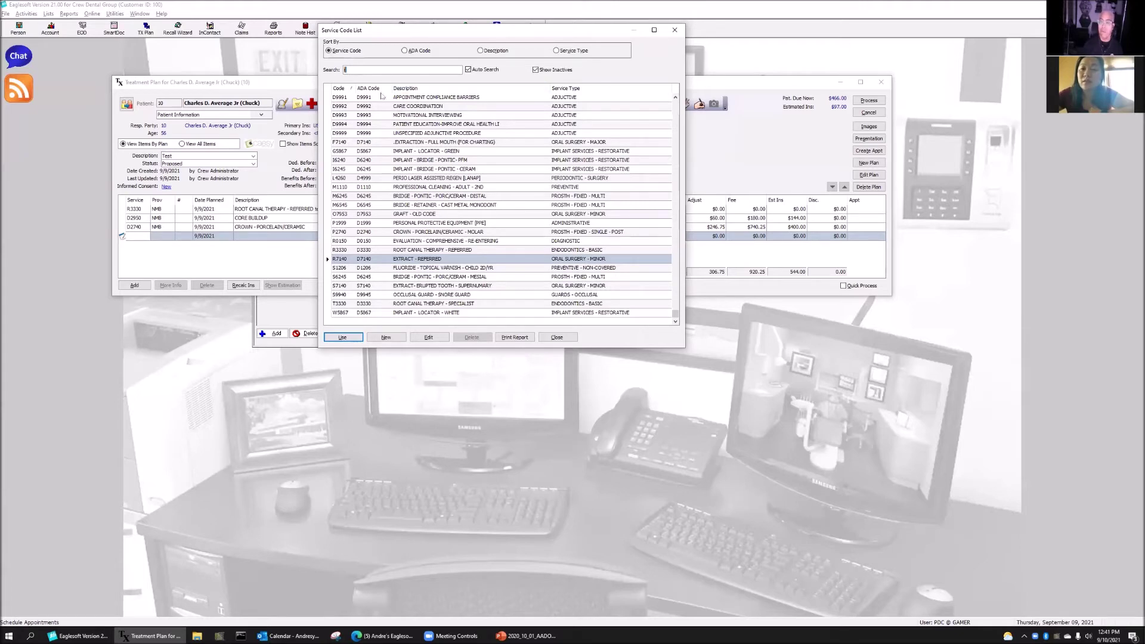
Step: Find the Treatment Phase Timing code A0001 in the service code list and add it to the Test plan
{"action": "left_click", "coordinate": [411, 51]}
{"action": "scroll", "coordinate": [429, 227], "scroll_direction": "down", "scroll_amount": 3}
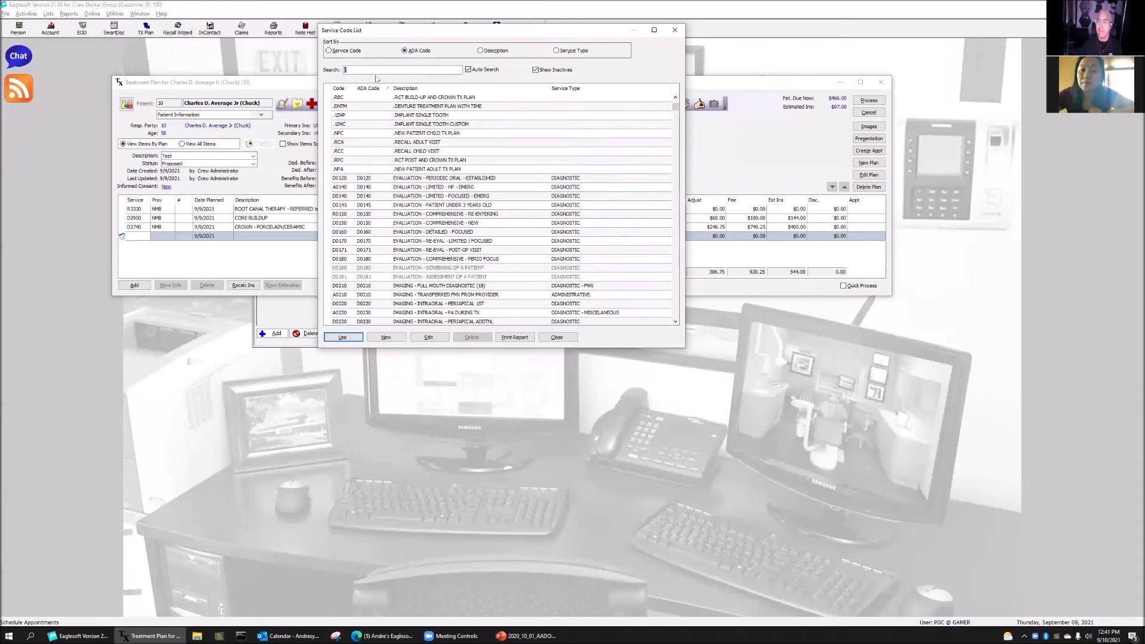
{"action": "left_click", "coordinate": [408, 89]}
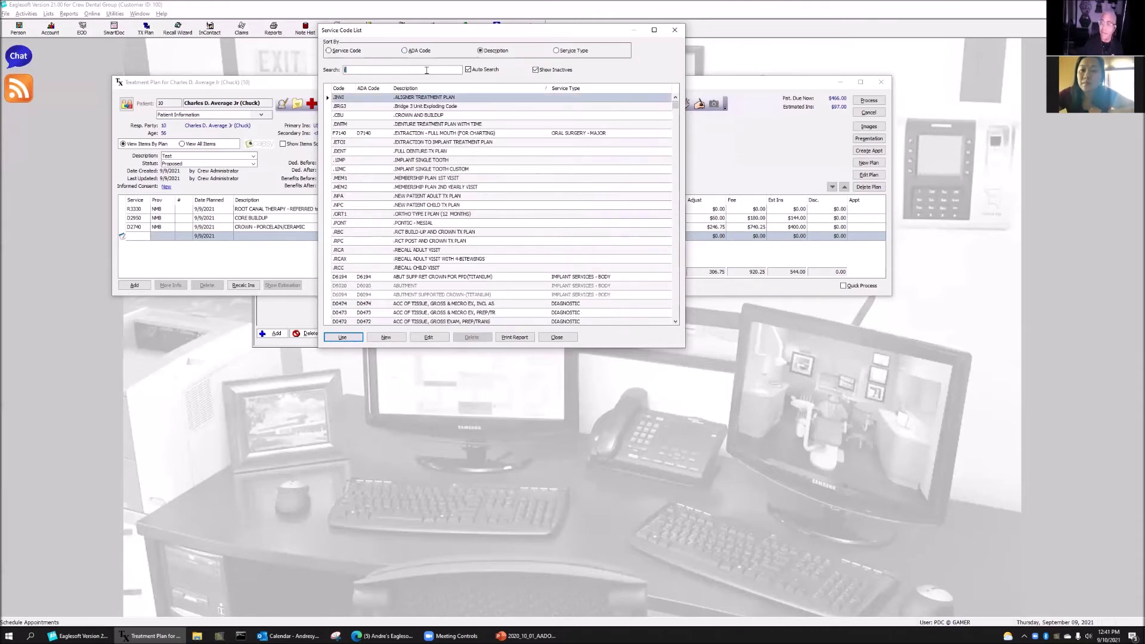
{"action": "type", "text": "ti"}
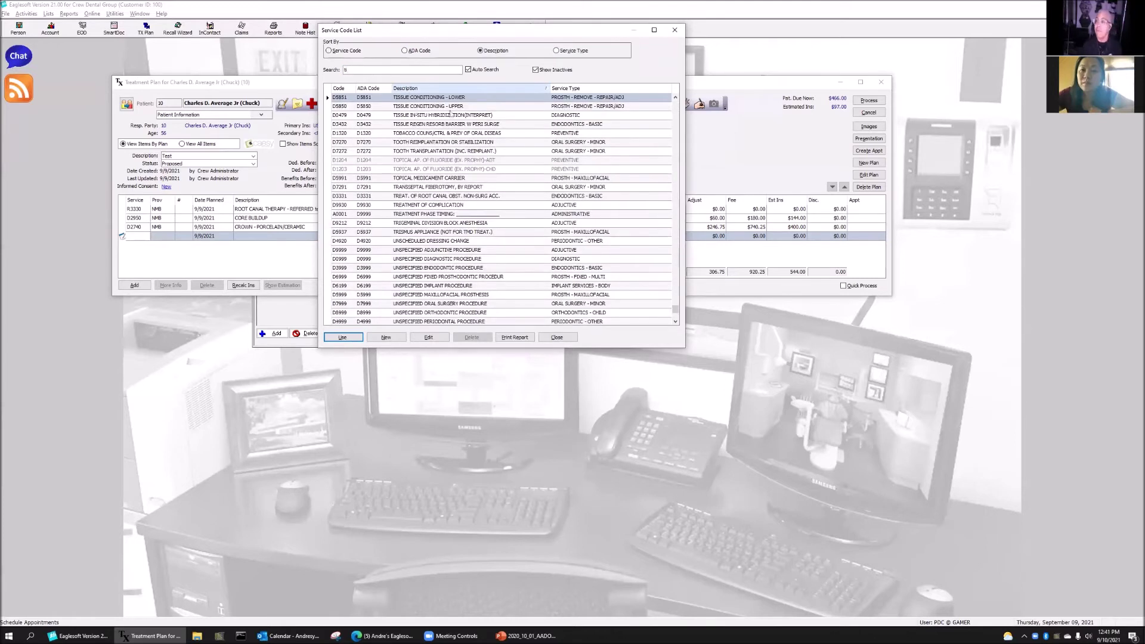
{"action": "left_click", "coordinate": [348, 51]}
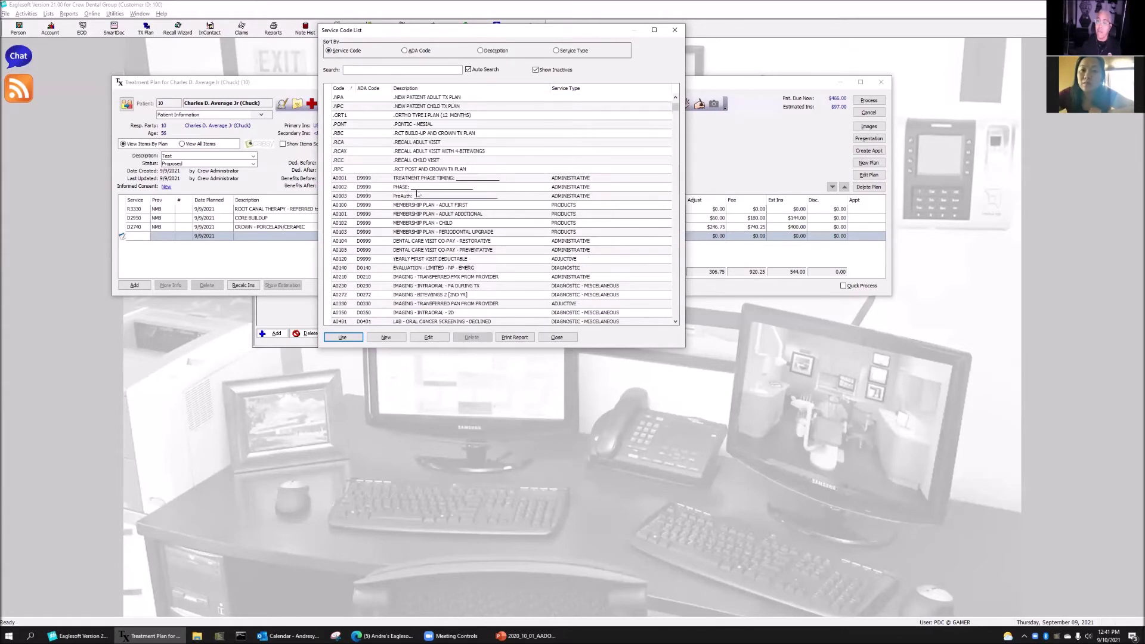
{"action": "left_click", "coordinate": [421, 189]}
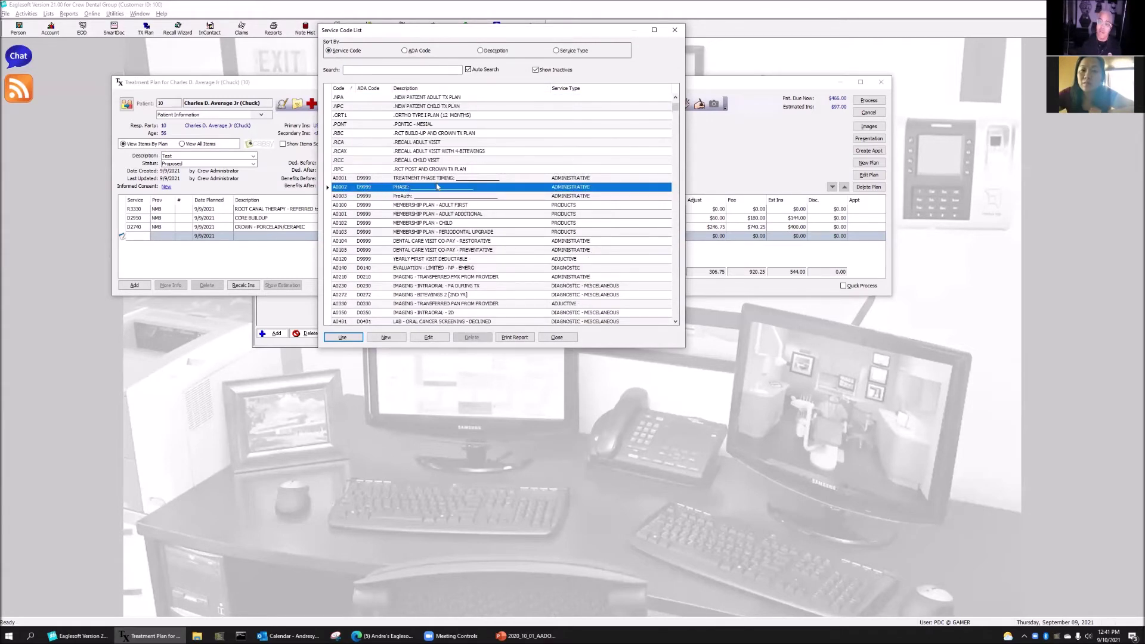
{"action": "left_click", "coordinate": [448, 179]}
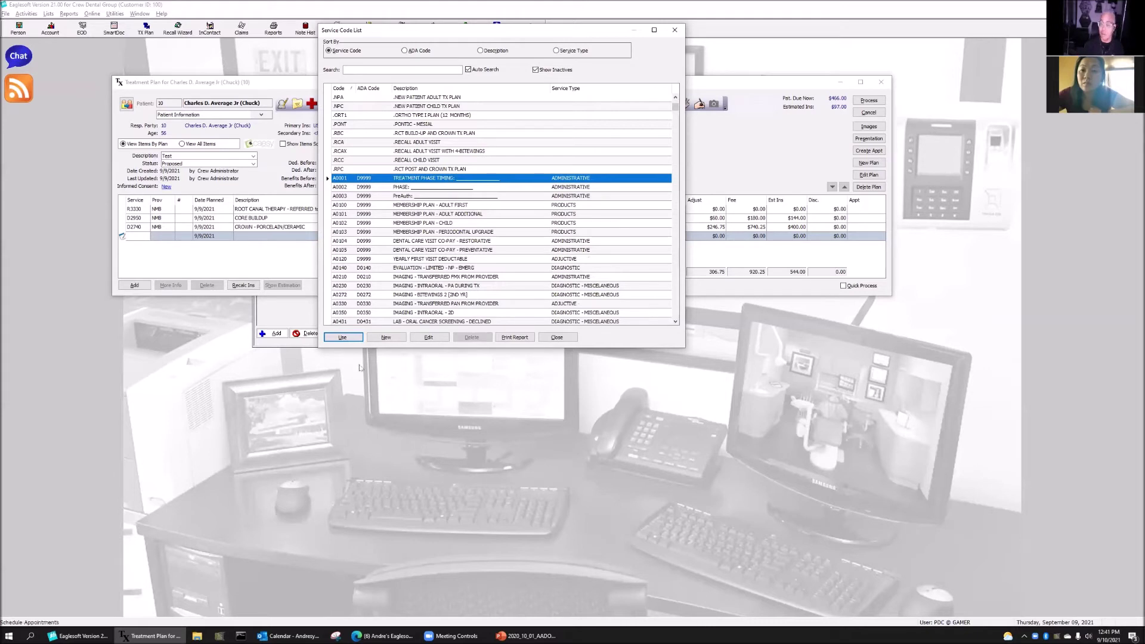
{"action": "left_click", "coordinate": [343, 337]}
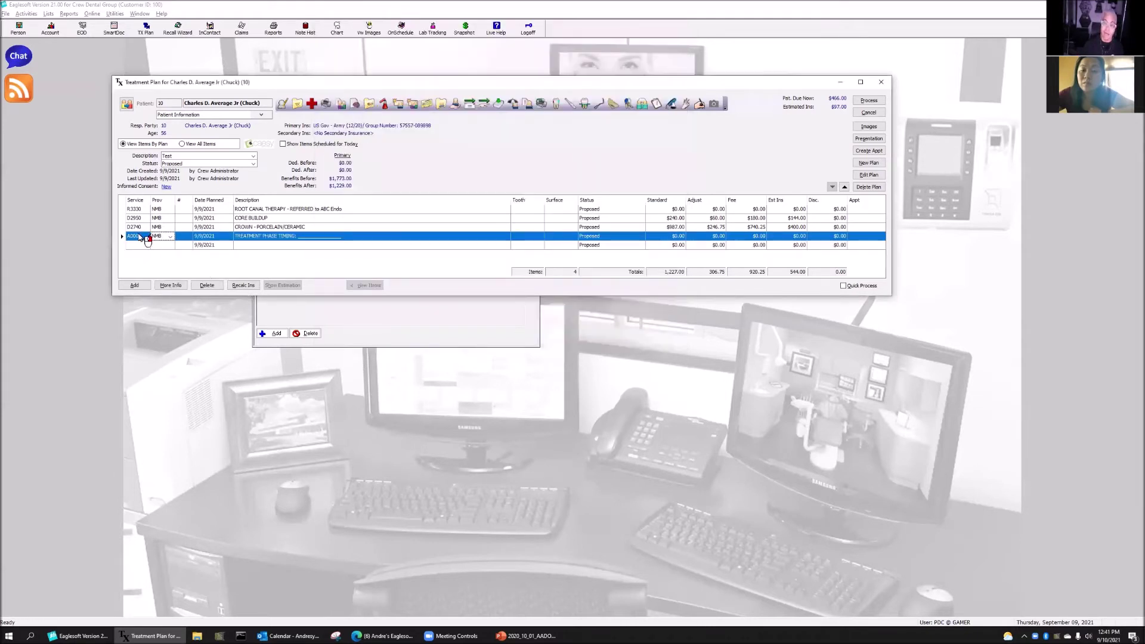
Step: Replace the blank in the Treatment Phase Timing description with 1.5 hrs
{"action": "left_click", "coordinate": [317, 238]}
{"action": "double_click", "coordinate": [318, 237]}
{"action": "type", "text": "1.5 hrs"}
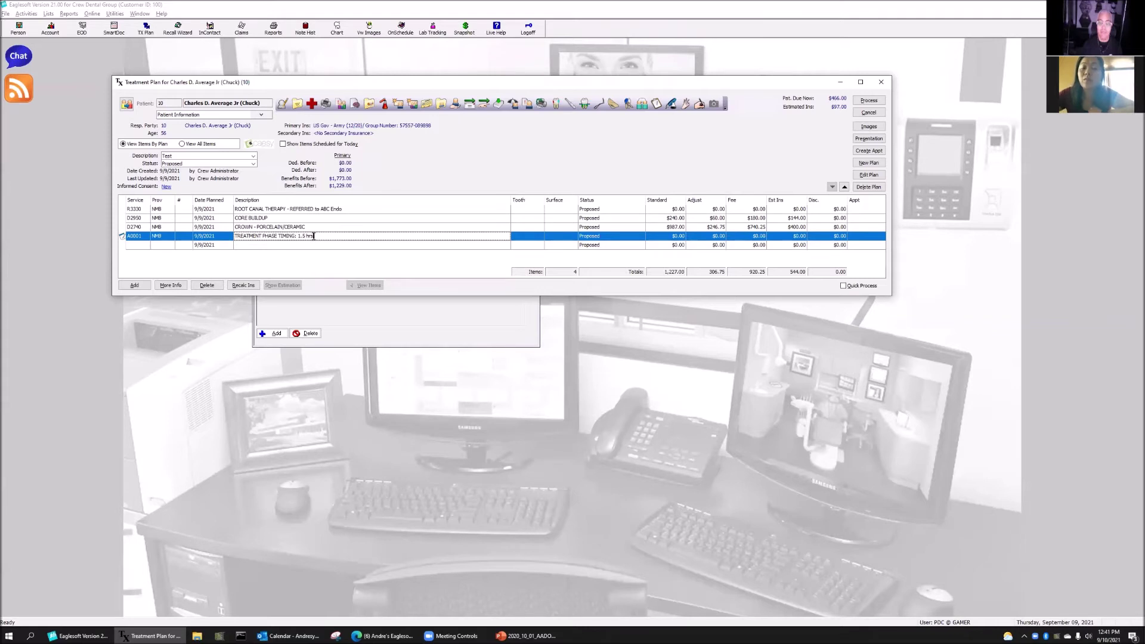
Step: Number the plan items by phase: root canal 1, core buildup 2, crown 3, and treatment phase timing 3
{"action": "left_click", "coordinate": [183, 210]}
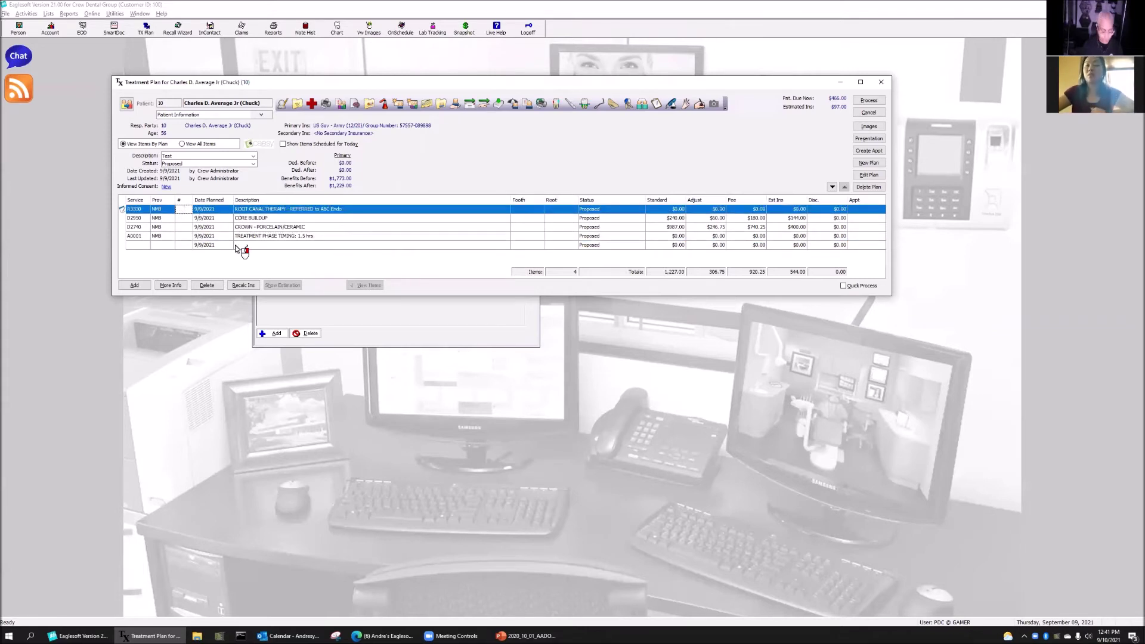
{"action": "type", "text": "1"}
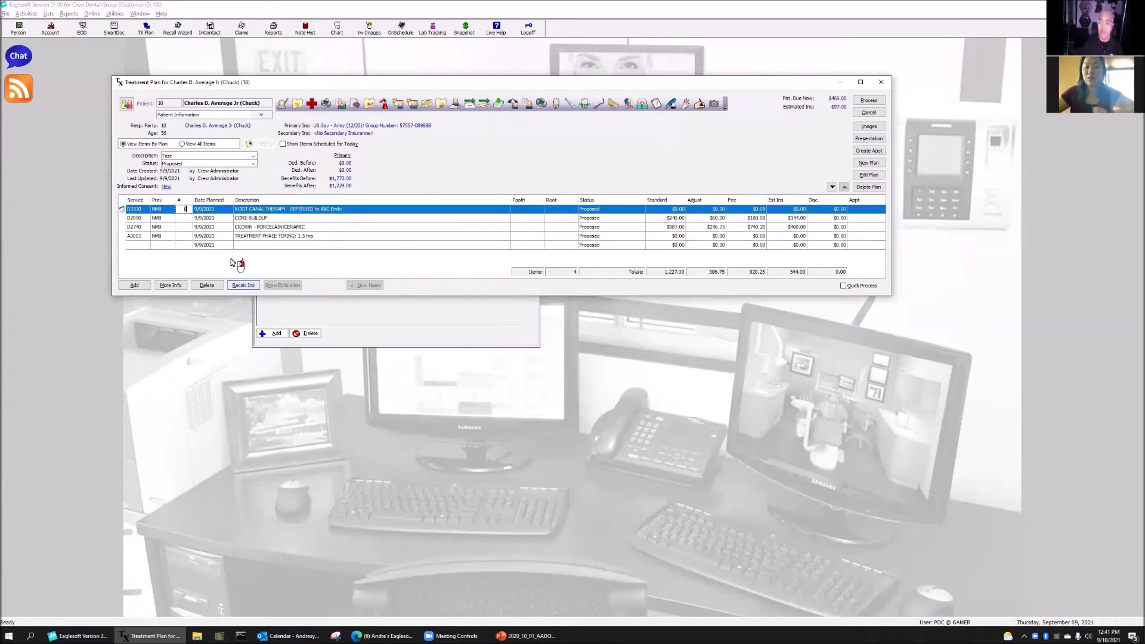
{"action": "left_click", "coordinate": [185, 219]}
{"action": "type", "text": "2"}
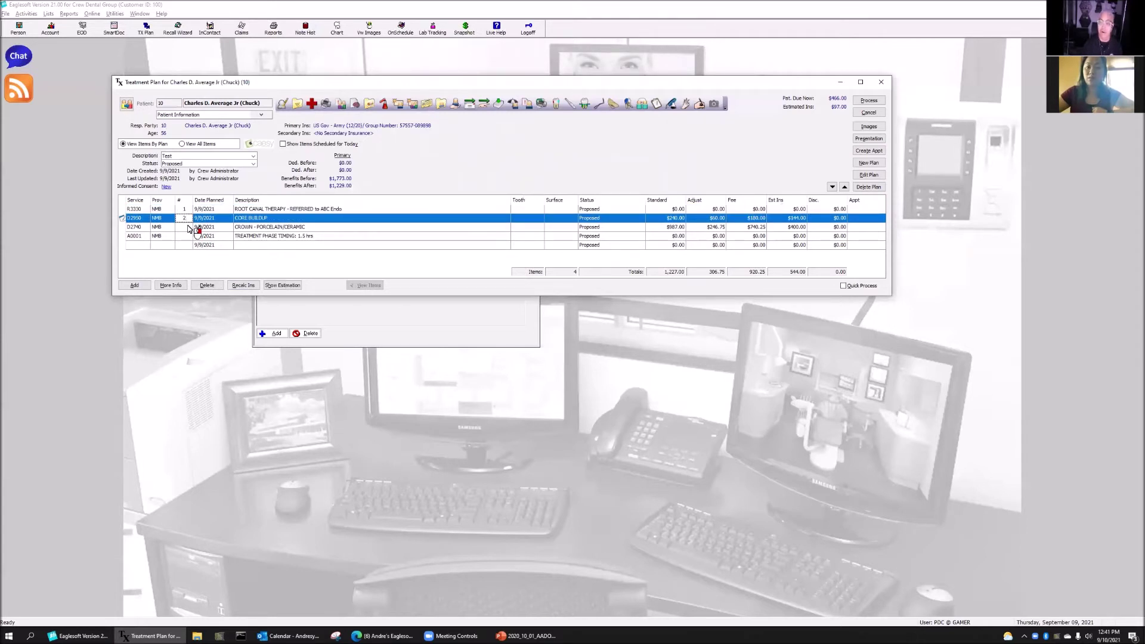
{"action": "left_click", "coordinate": [185, 228]}
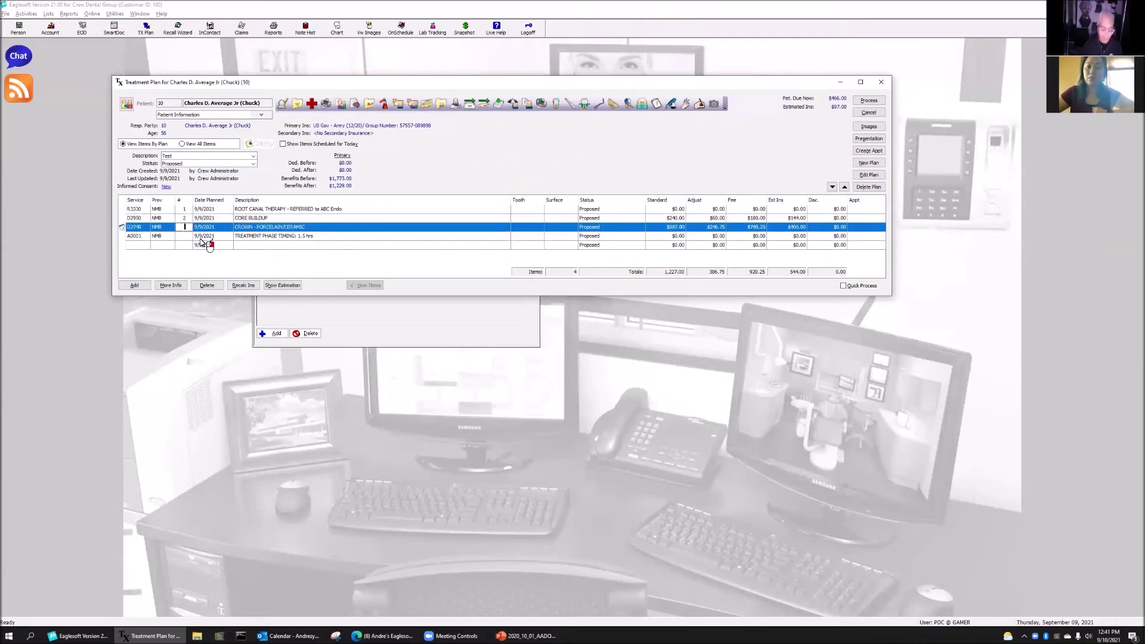
{"action": "type", "text": "3"}
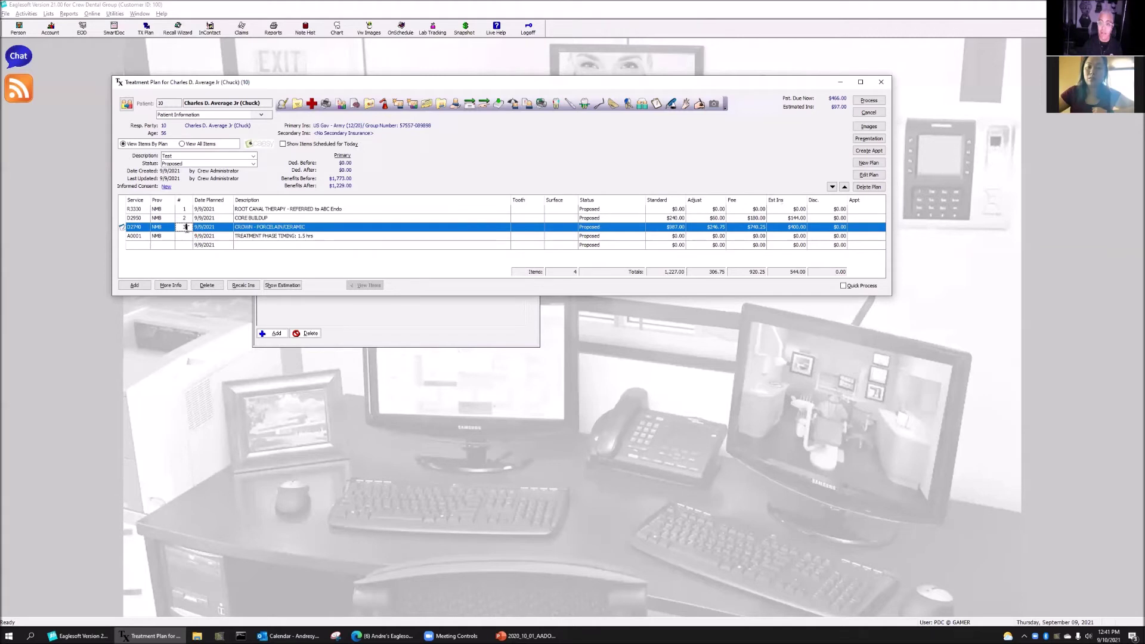
{"action": "left_click", "coordinate": [186, 237]}
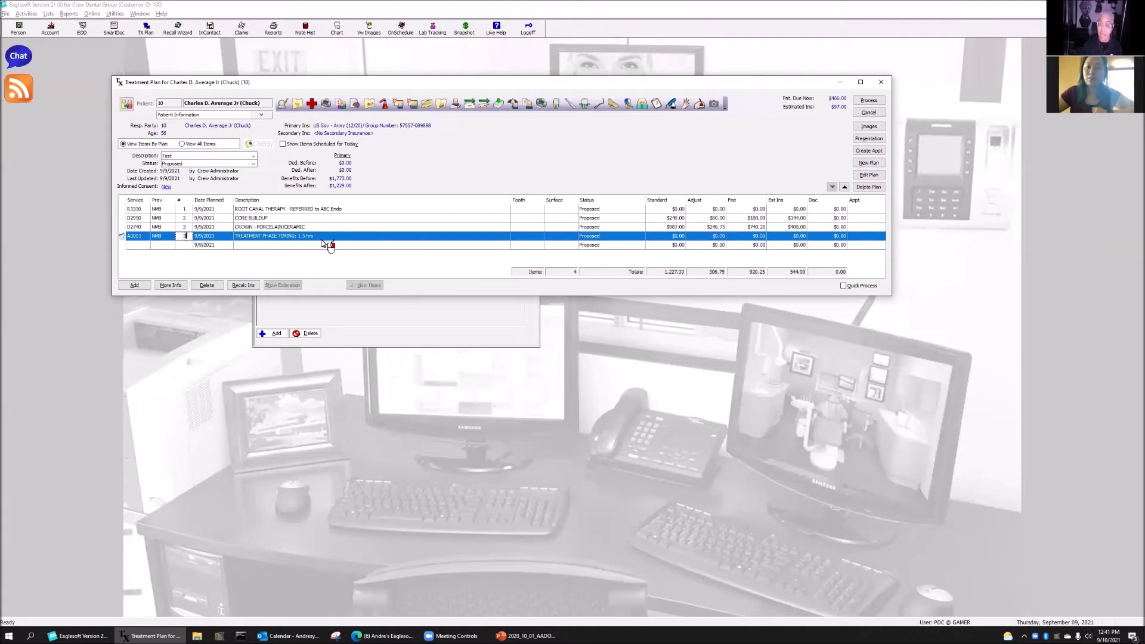
{"action": "type", "text": "3"}
{"action": "key", "text": "Tab"}
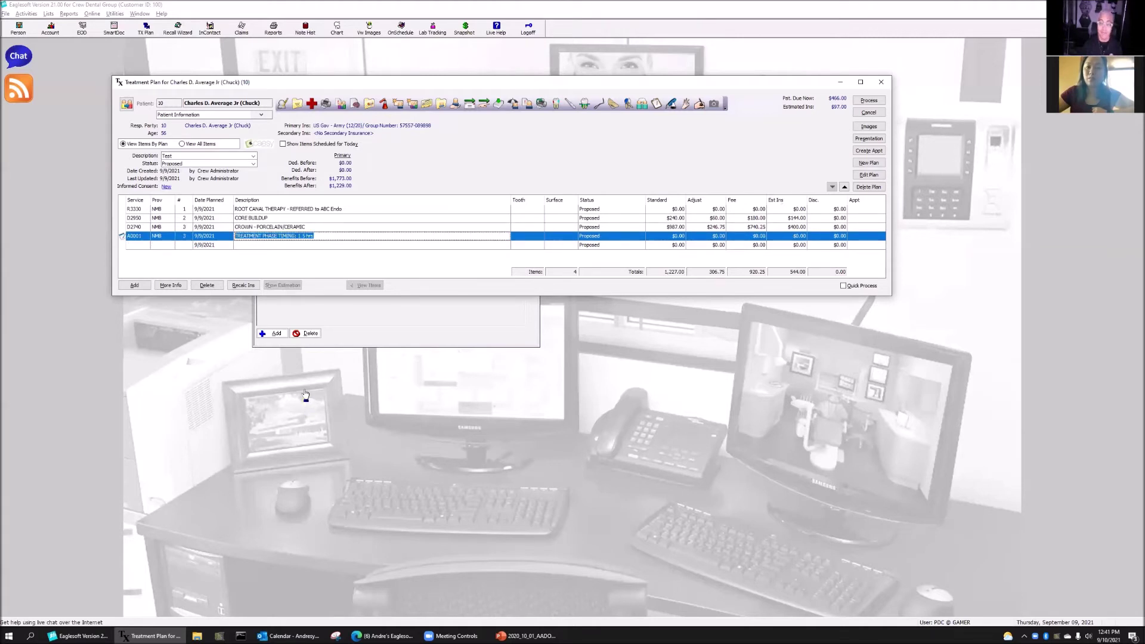
Step: Add the three-surface anterior resin restoration D2332 to the plan and number it 4
{"action": "left_click", "coordinate": [145, 245]}
{"action": "type", "text": "D2950"}
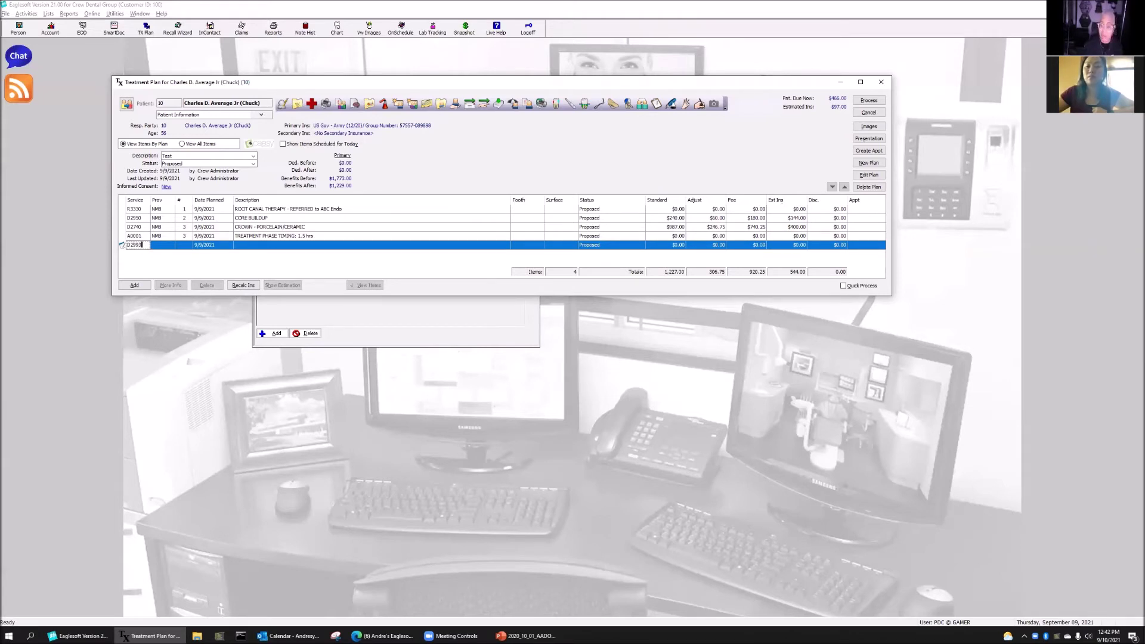
{"action": "key", "text": "Tab"}
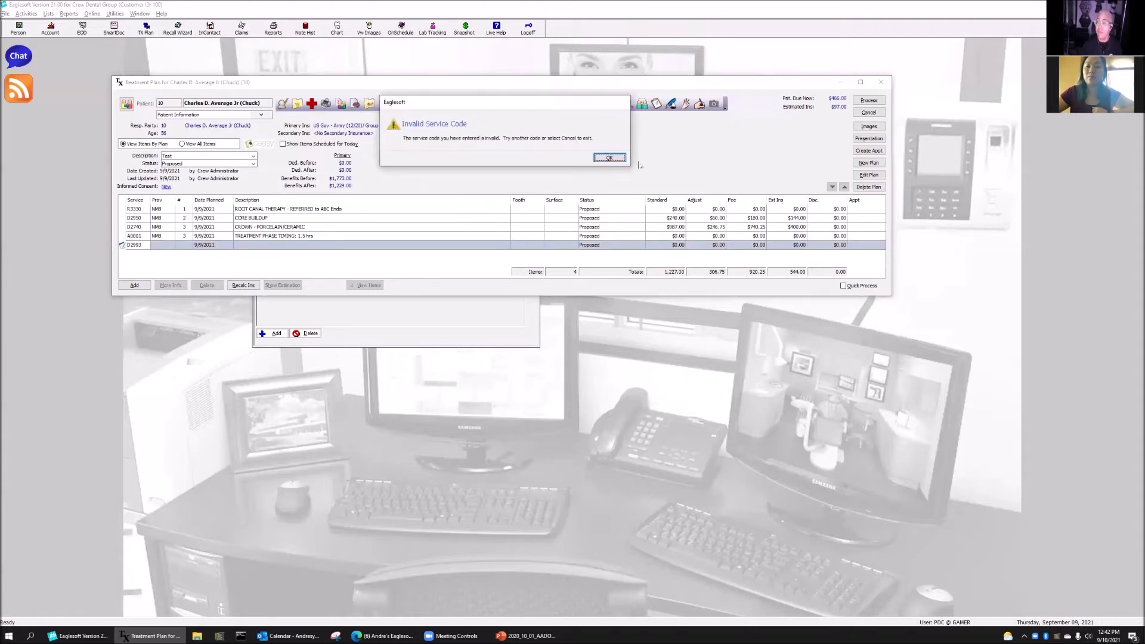
{"action": "left_click", "coordinate": [609, 158]}
{"action": "type", "text": "D2"}
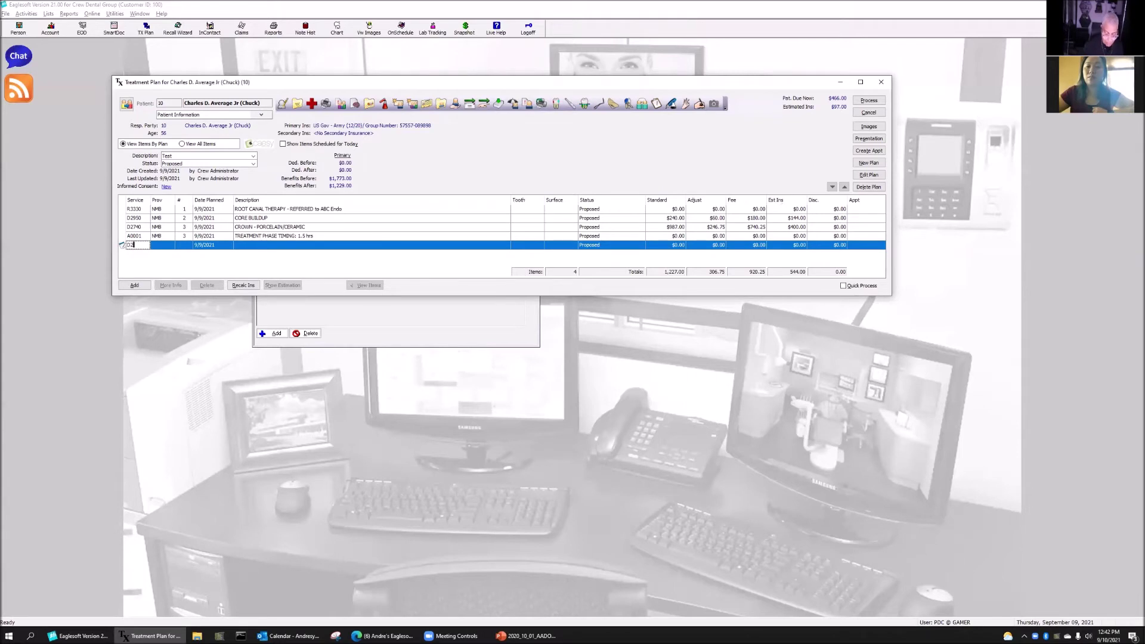
{"action": "type", "text": "332"}
{"action": "key", "text": "Return"}
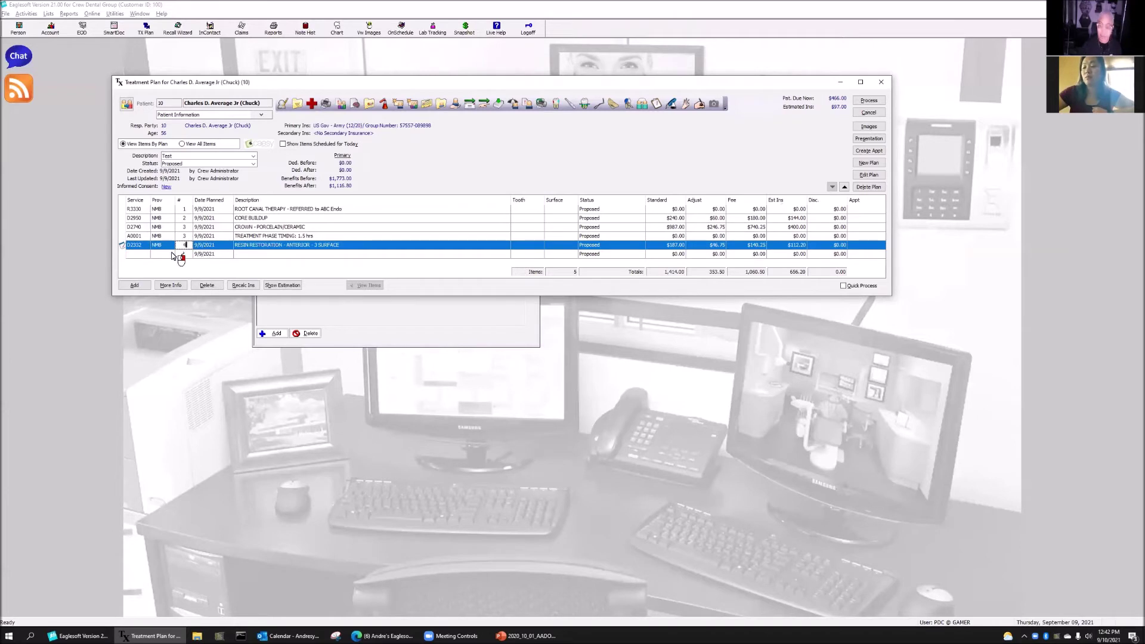
Step: Add a second Treatment Phase Timing code A0001 to the plan and replace its description blank with 54 mins
{"action": "type", "text": "A0001"}
{"action": "key", "text": "Tab"}
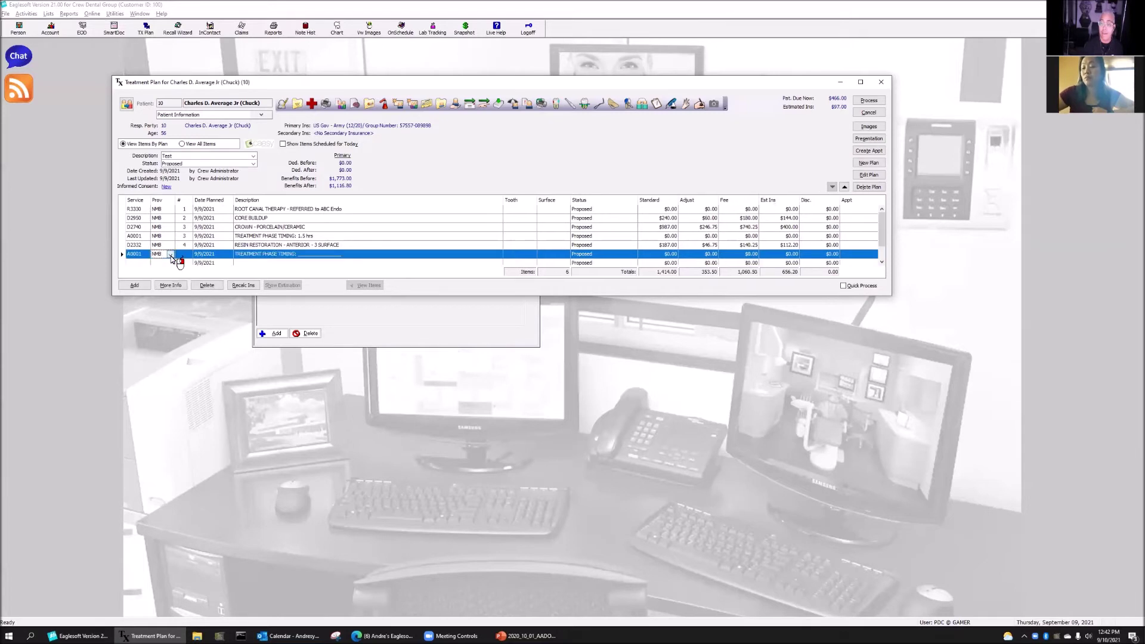
{"action": "left_click", "coordinate": [325, 256]}
{"action": "double_click", "coordinate": [330, 255]}
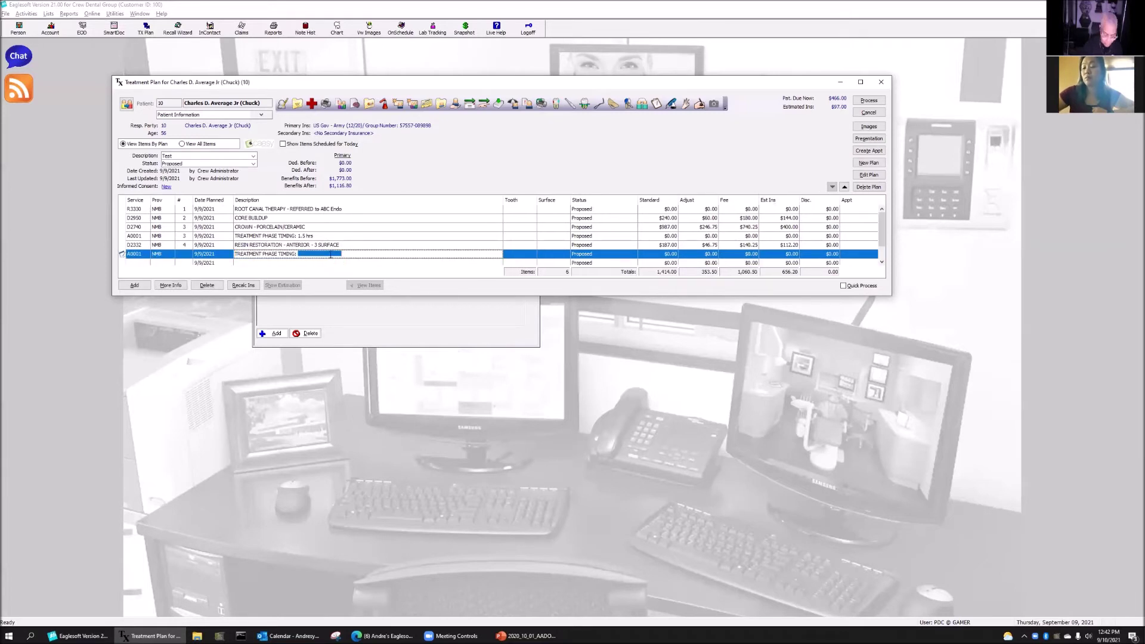
{"action": "type", "text": "54 mins"}
{"action": "key", "text": "Tab"}
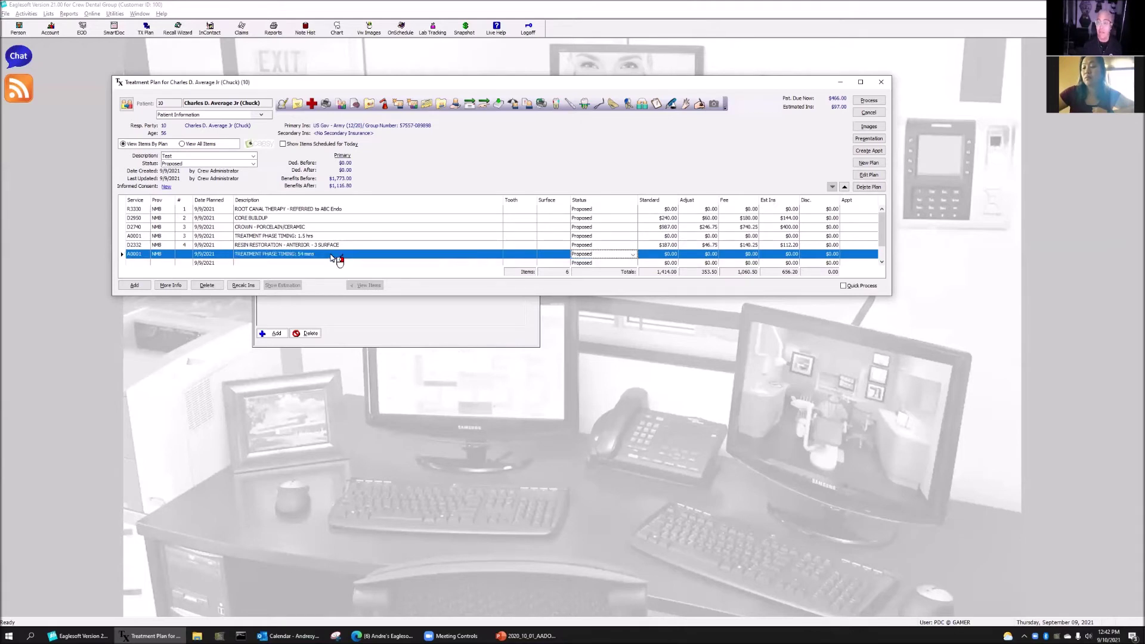
{"action": "left_click", "coordinate": [305, 255]}
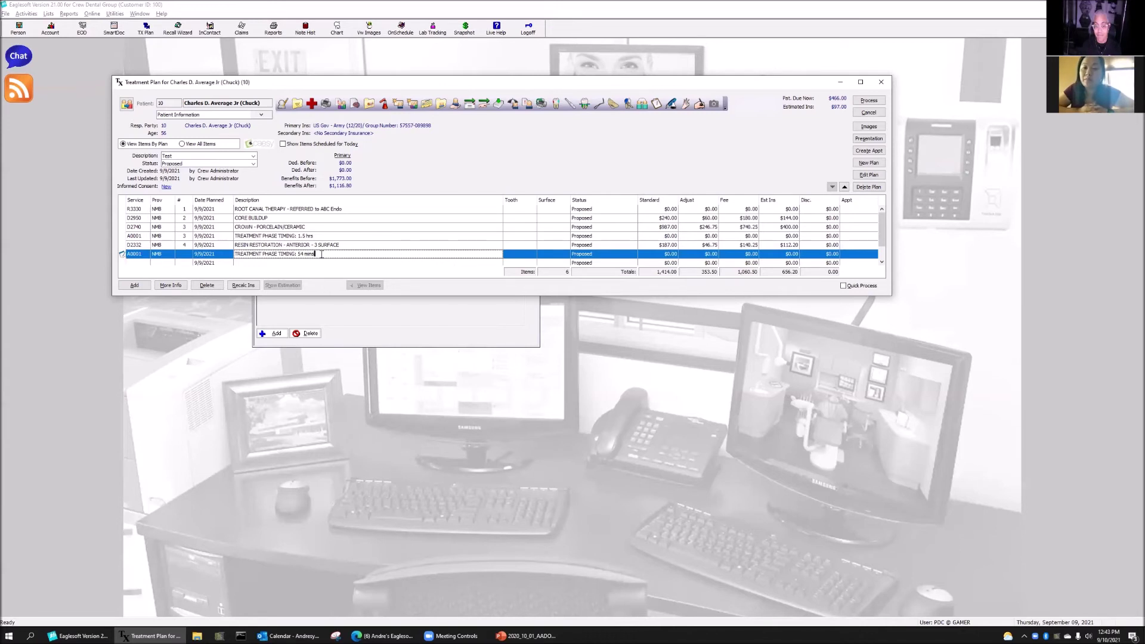
Step: Close the treatment plan and discard its new information to return to the Money Finder
{"action": "left_click", "coordinate": [143, 210]}
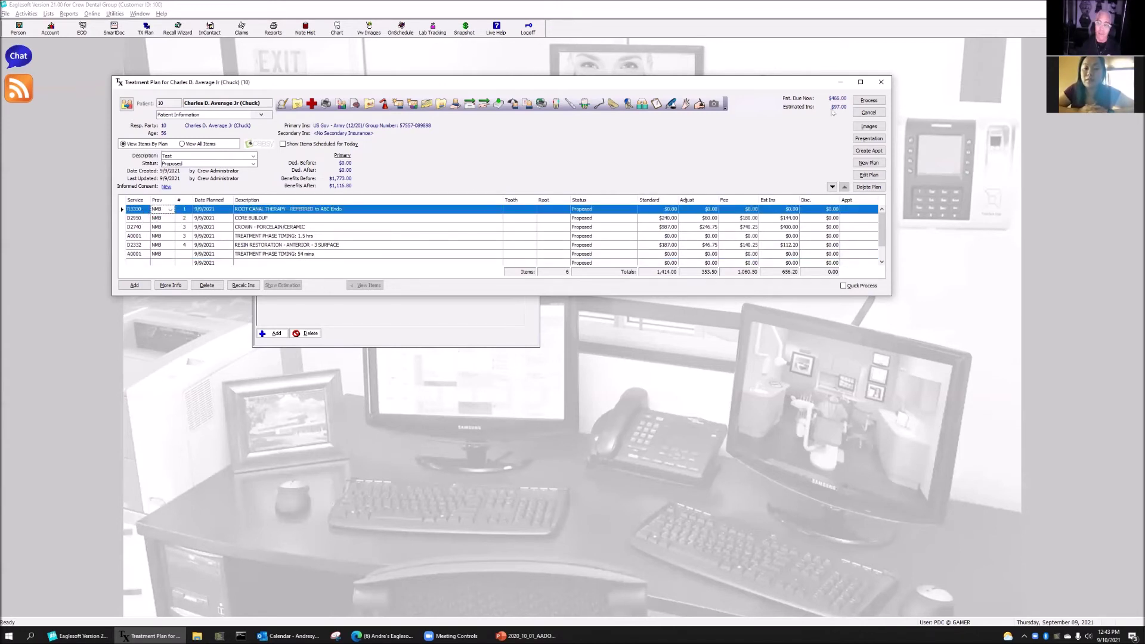
{"action": "left_click", "coordinate": [882, 83]}
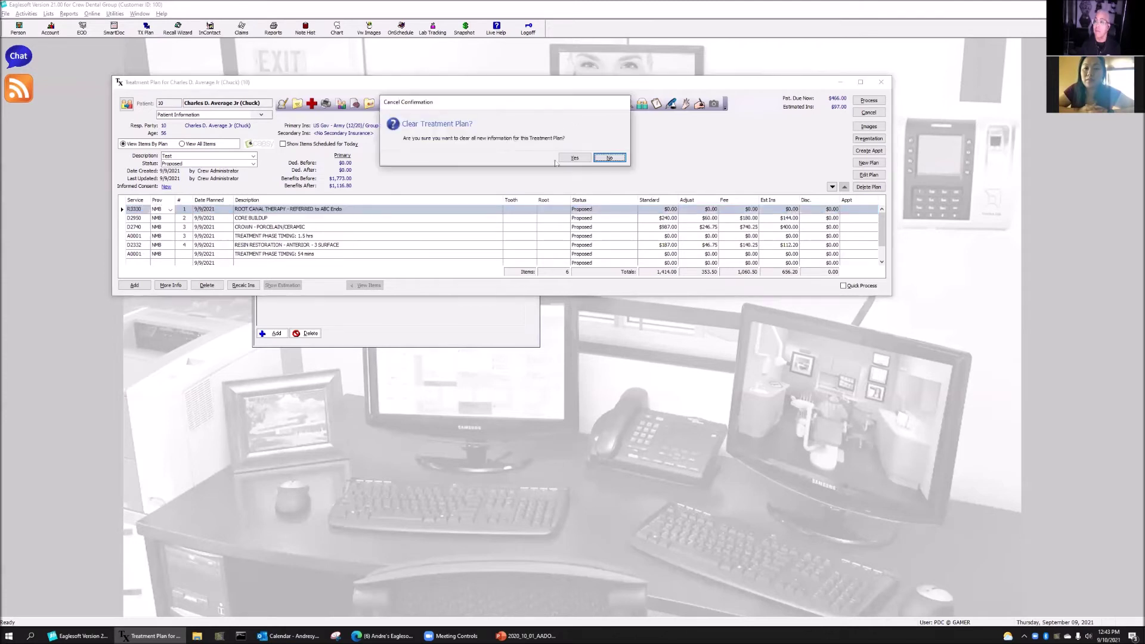
{"action": "left_click", "coordinate": [545, 156]}
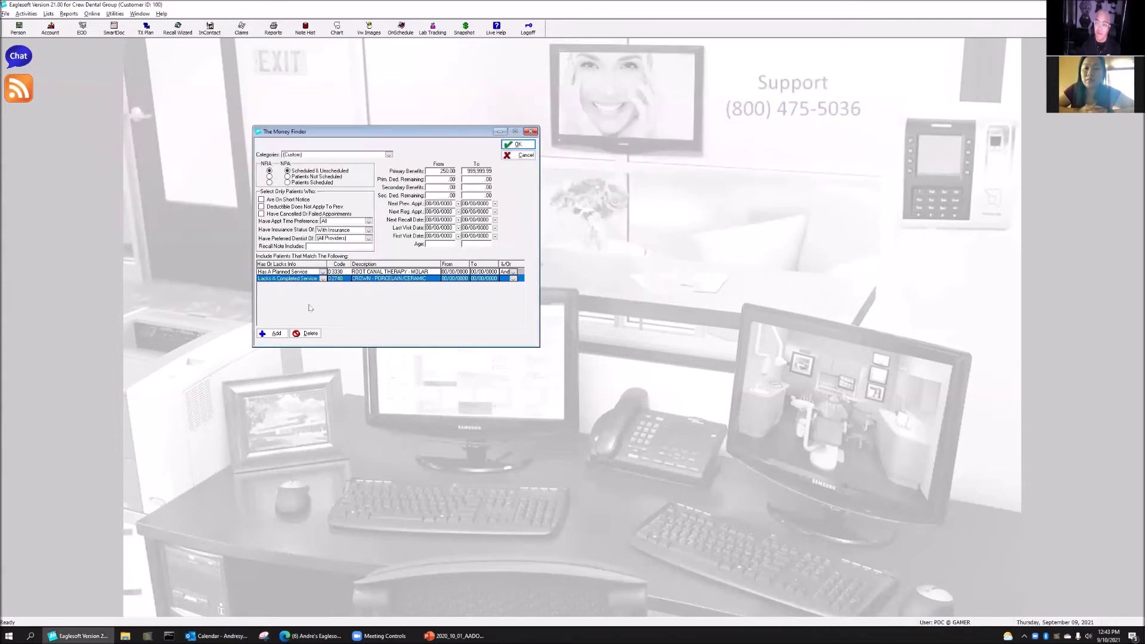
Step: Change the planned root canal criterion to the referred root canal code, open the output options, and cancel them
{"action": "left_click", "coordinate": [340, 272]}
{"action": "left_click", "coordinate": [341, 272]}
{"action": "key", "text": "Tab"}
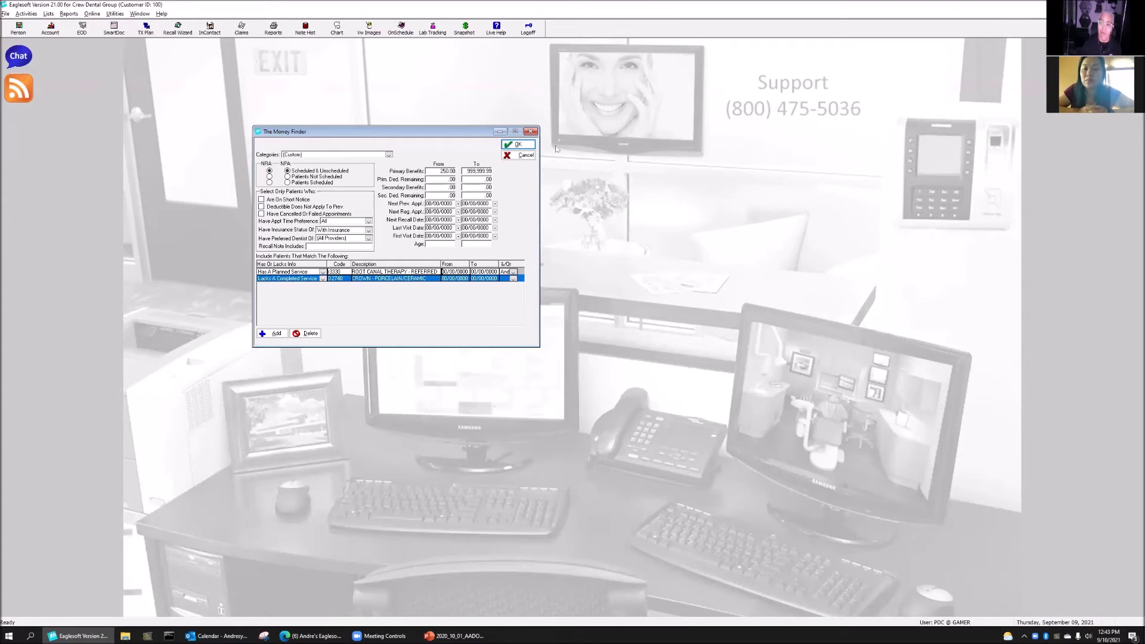
{"action": "left_click", "coordinate": [518, 144]}
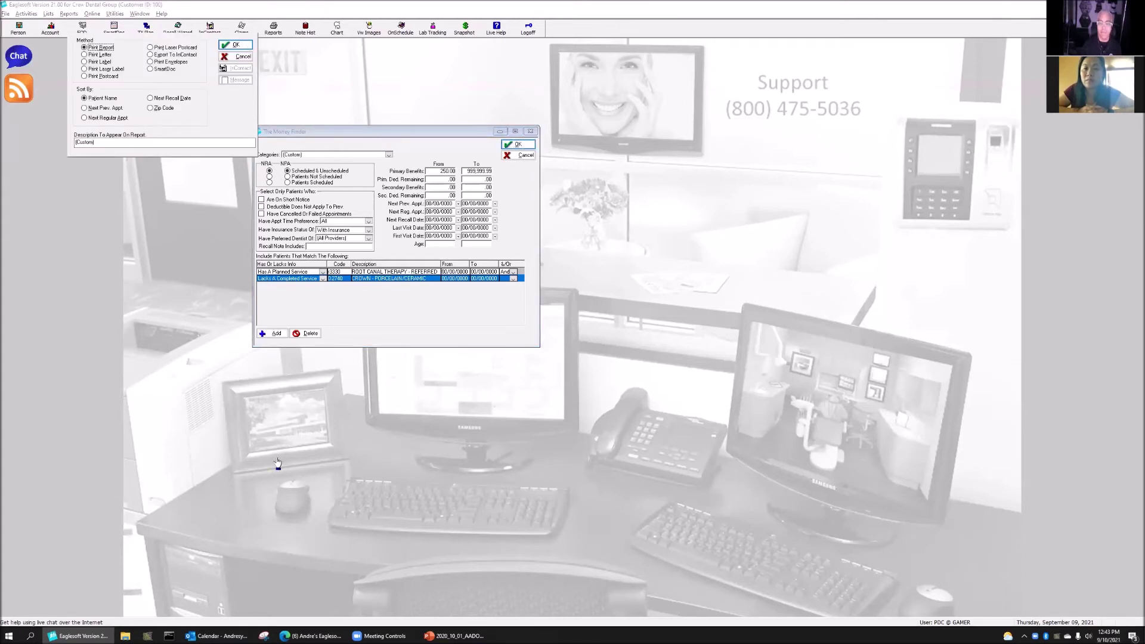
{"action": "left_click", "coordinate": [236, 57]}
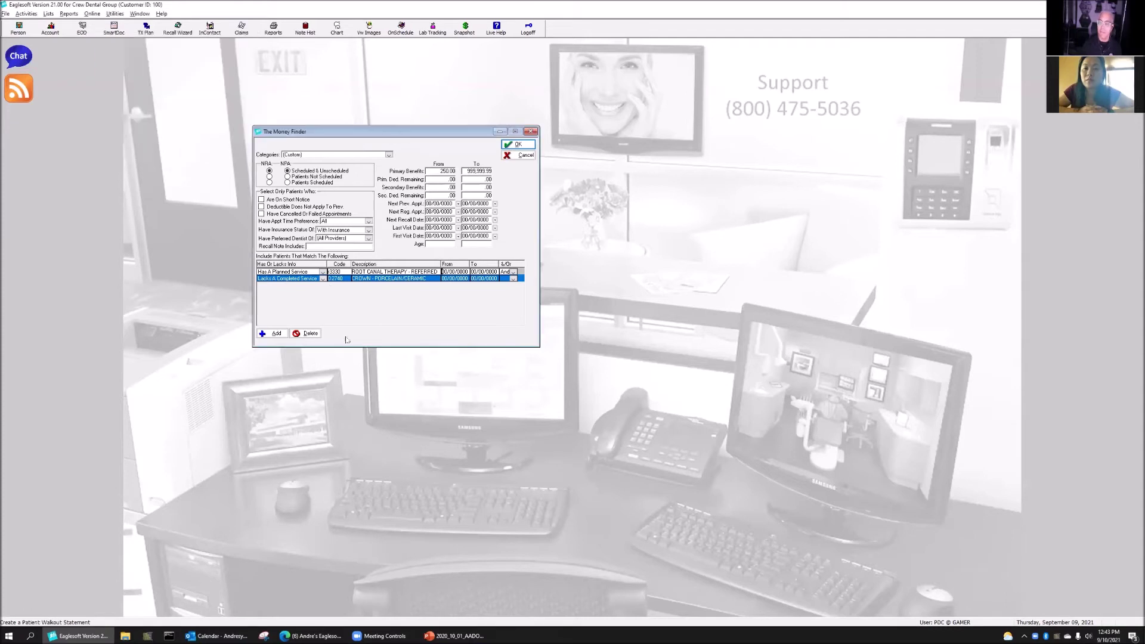
Step: Change the root canal criterion to Has A Completed Service with the lower denture code D5120
{"action": "left_click", "coordinate": [316, 275]}
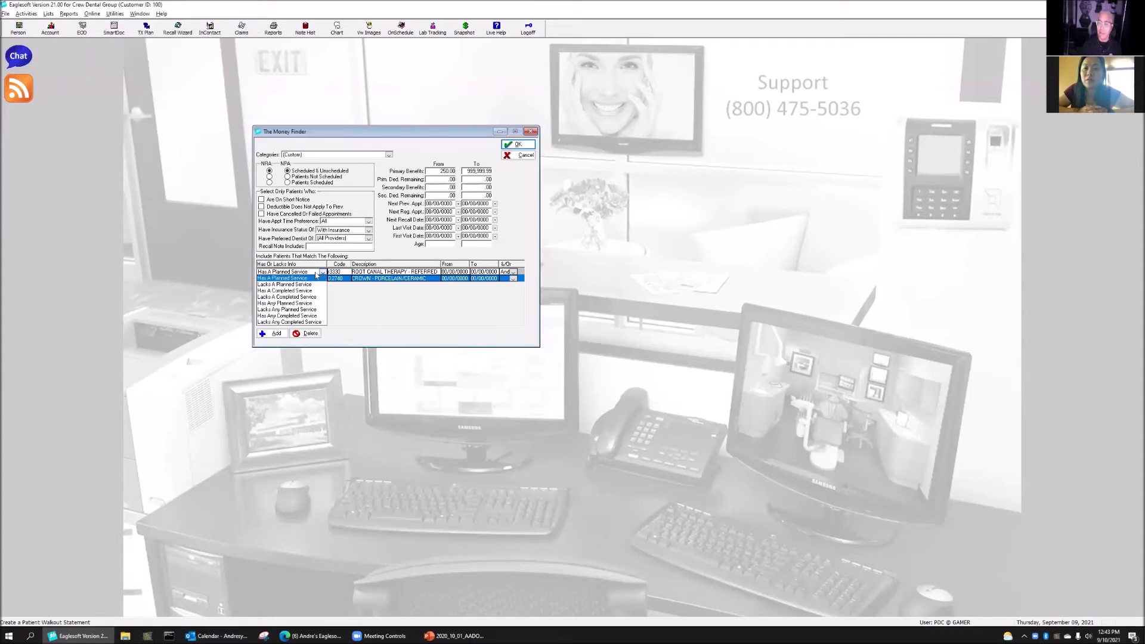
{"action": "left_click", "coordinate": [292, 291]}
{"action": "left_click", "coordinate": [337, 273]}
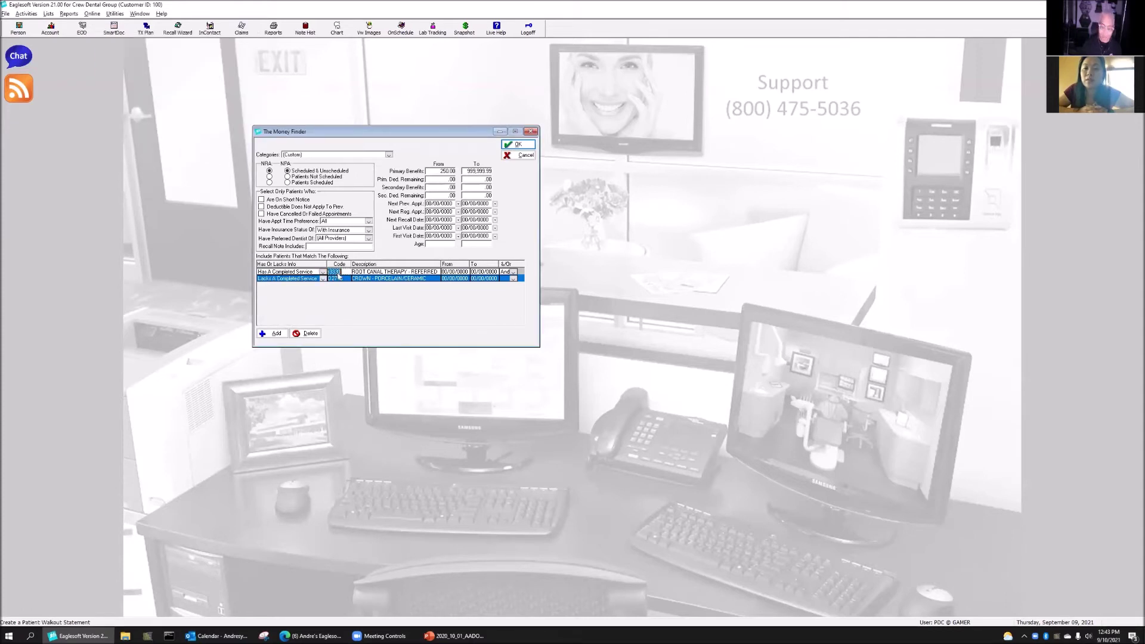
{"action": "type", "text": "d512"}
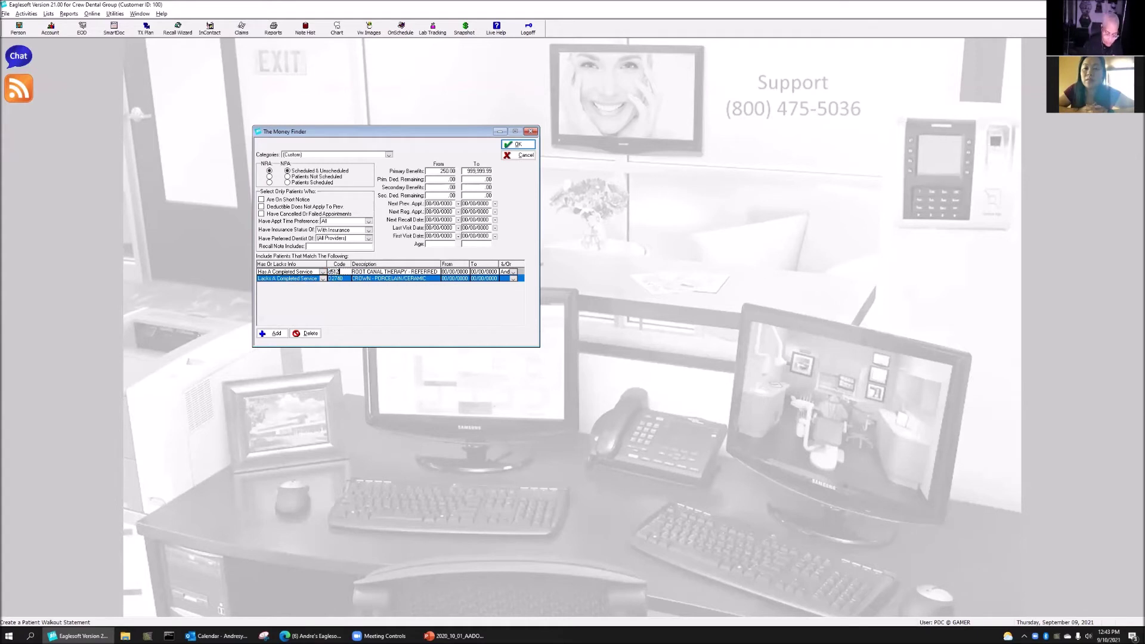
{"action": "type", "text": "0"}
{"action": "key", "text": "Tab"}
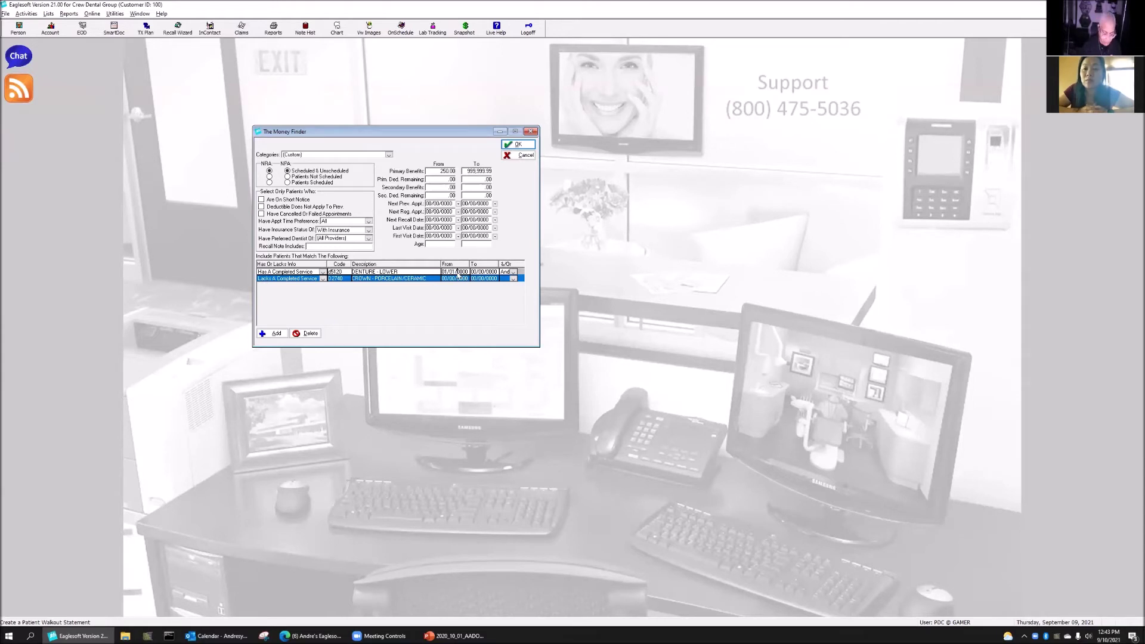
Step: Set the lower denture criterion's date range from 01/01/2005 to 12/31/2015
{"action": "type", "text": "01/01/2005"}
{"action": "key", "text": "Tab"}
{"action": "type", "text": "12/31"}
{"action": "key", "text": "Tab"}
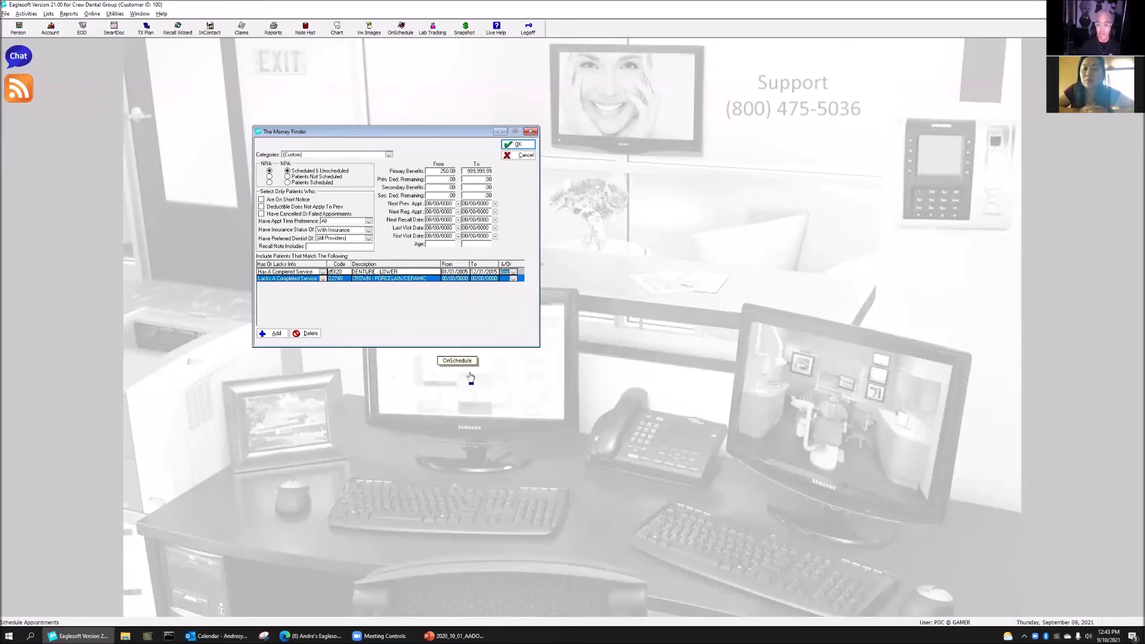
Step: Limit the search to patients aged 50 to 70
{"action": "left_click", "coordinate": [448, 245]}
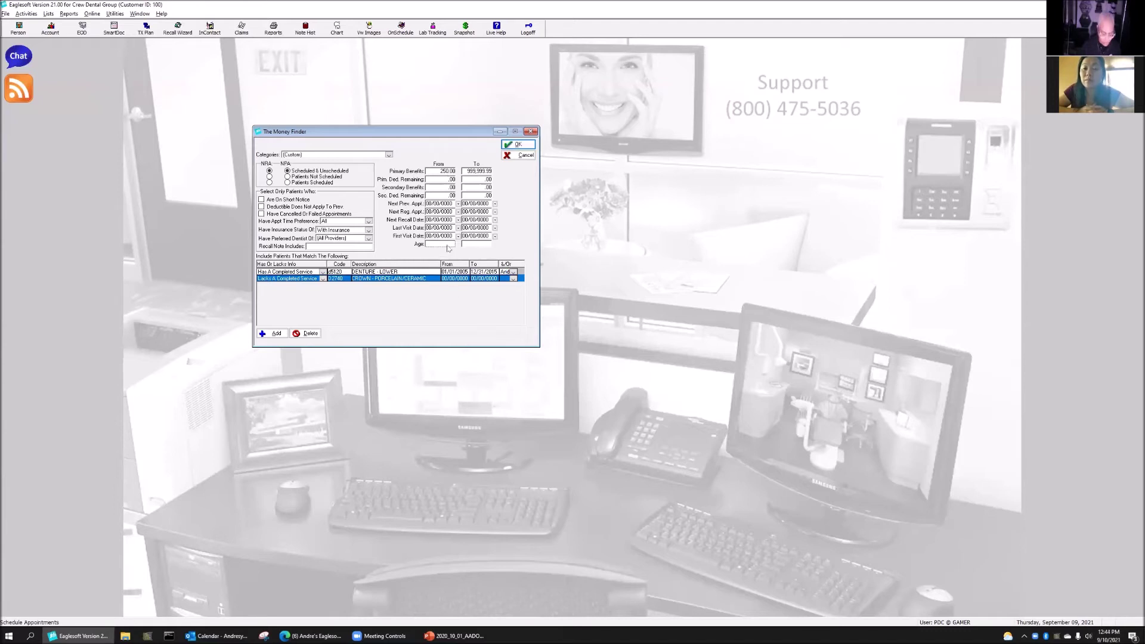
{"action": "type", "text": "50"}
{"action": "key", "text": "Tab"}
{"action": "type", "text": "70"}
{"action": "key", "text": "Tab"}
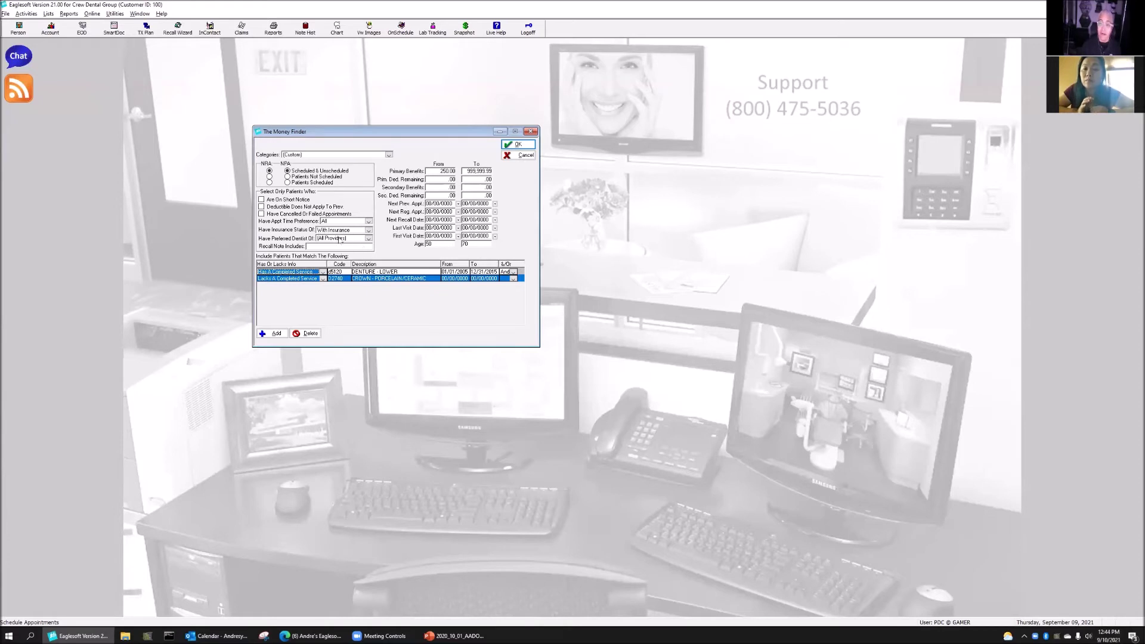
Step: Delete the porcelain/ceramic crown criterion and restrict the search to Patients Not Scheduled for both appointment types
{"action": "left_click", "coordinate": [289, 279]}
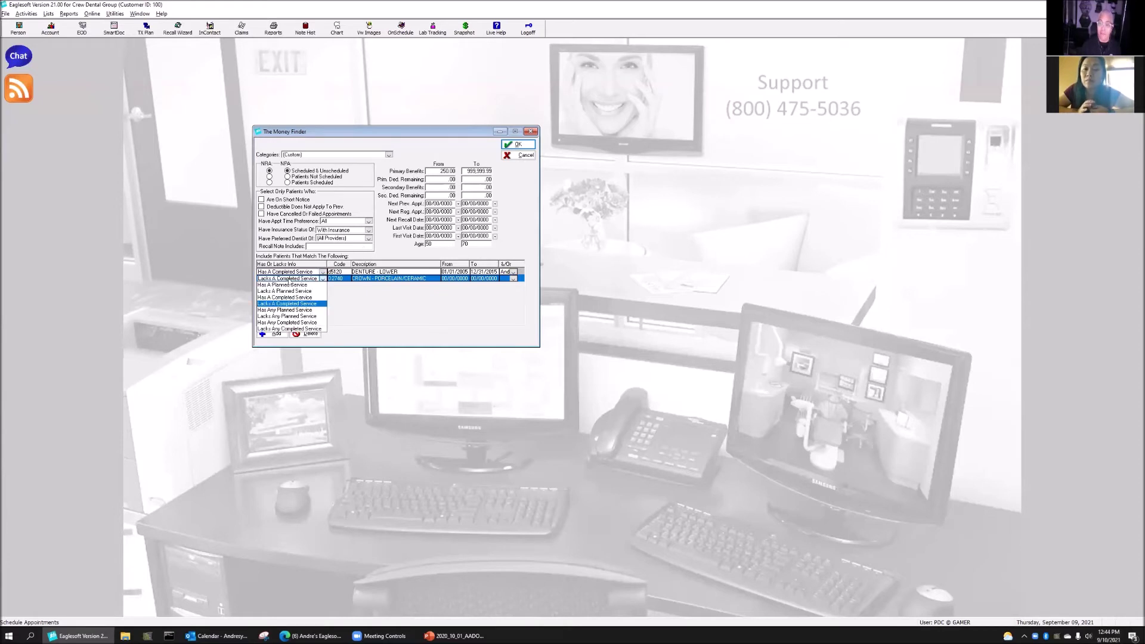
{"action": "left_click", "coordinate": [308, 335]}
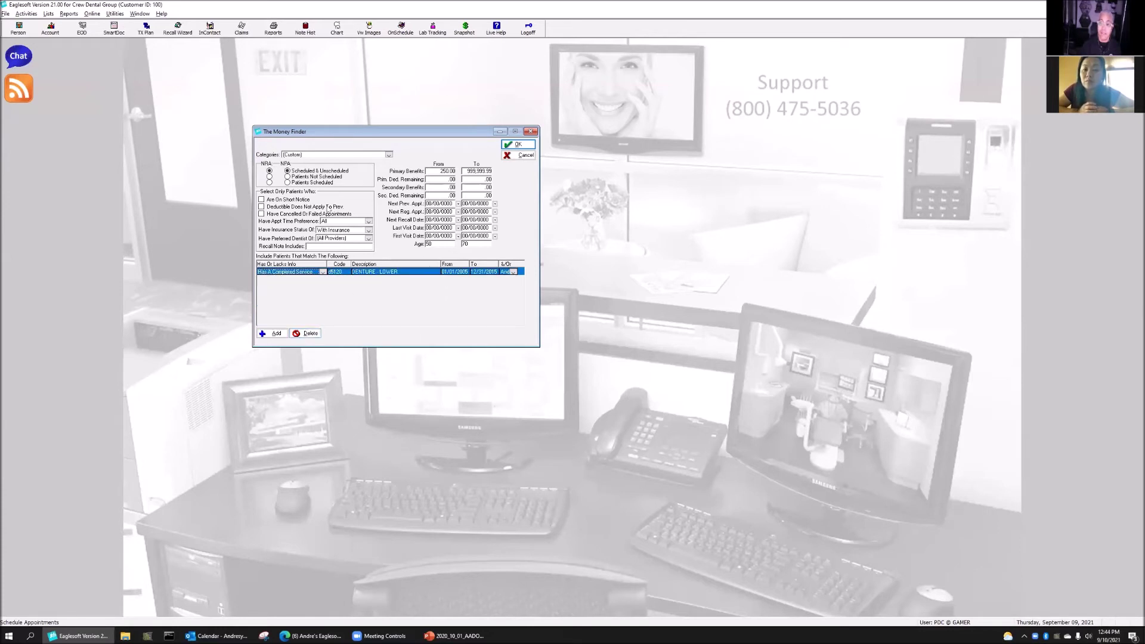
{"action": "left_click", "coordinate": [269, 177]}
{"action": "left_click", "coordinate": [287, 176]}
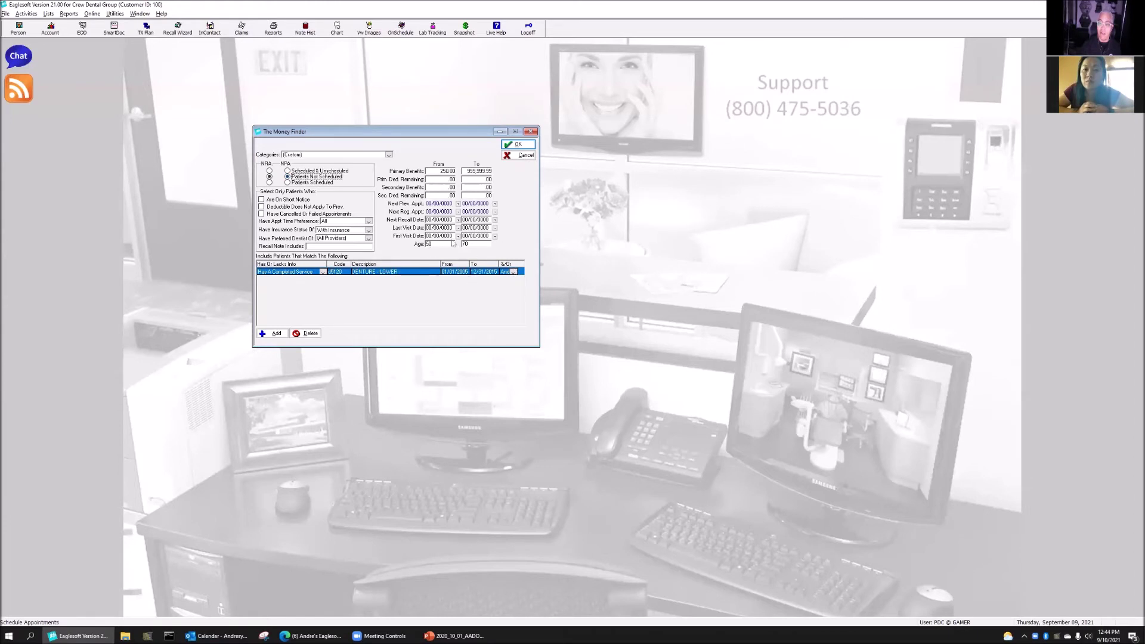
Step: Clear the primary benefits From and To amounts and set the insurance status filter to All
{"action": "double_click", "coordinate": [453, 171]}
{"action": "key", "text": "Delete"}
{"action": "left_click", "coordinate": [469, 172]}
{"action": "double_click", "coordinate": [474, 171]}
{"action": "key", "text": "Delete"}
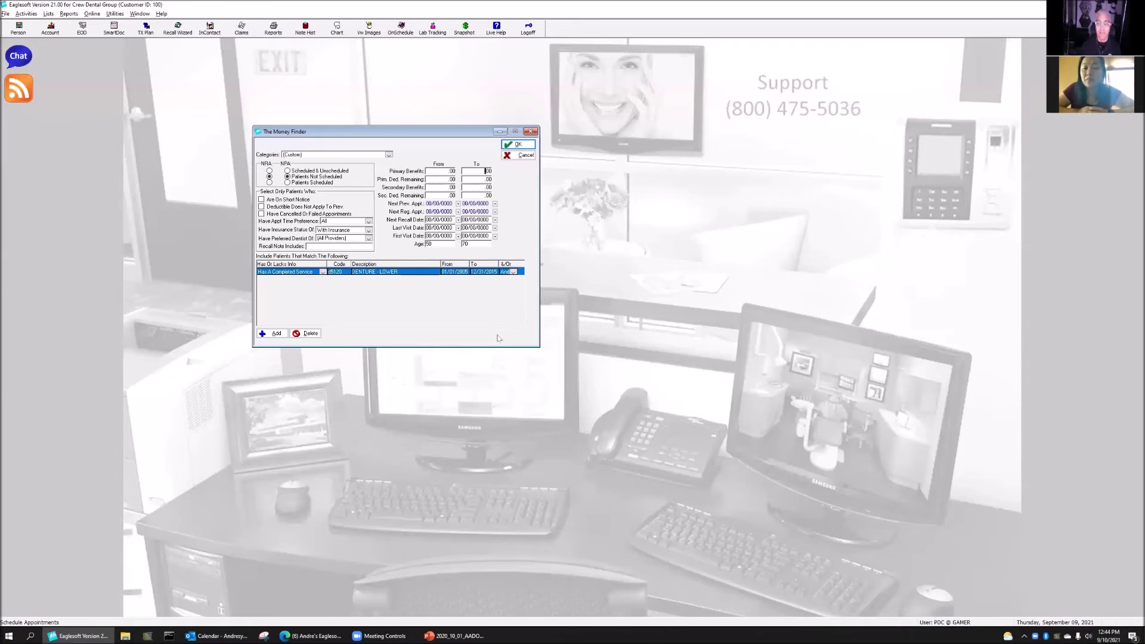
{"action": "left_click", "coordinate": [347, 230]}
{"action": "left_click", "coordinate": [337, 236]}
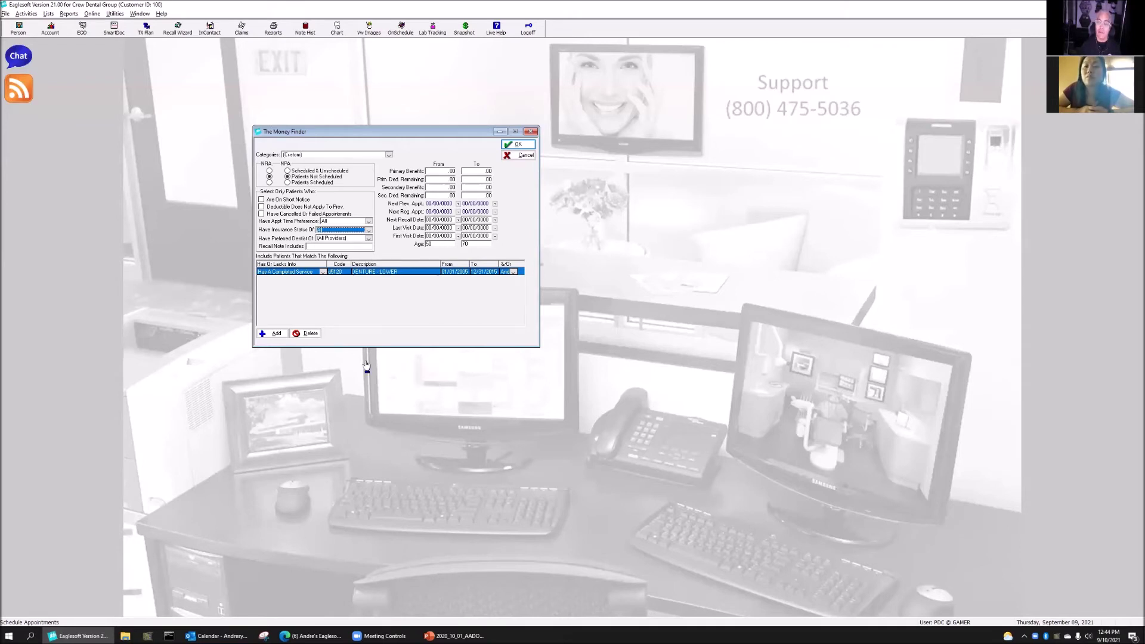
Step: Delete the lower denture criterion and set the filters to Scheduled & Unscheduled and With Insurance
{"action": "left_click", "coordinate": [307, 333]}
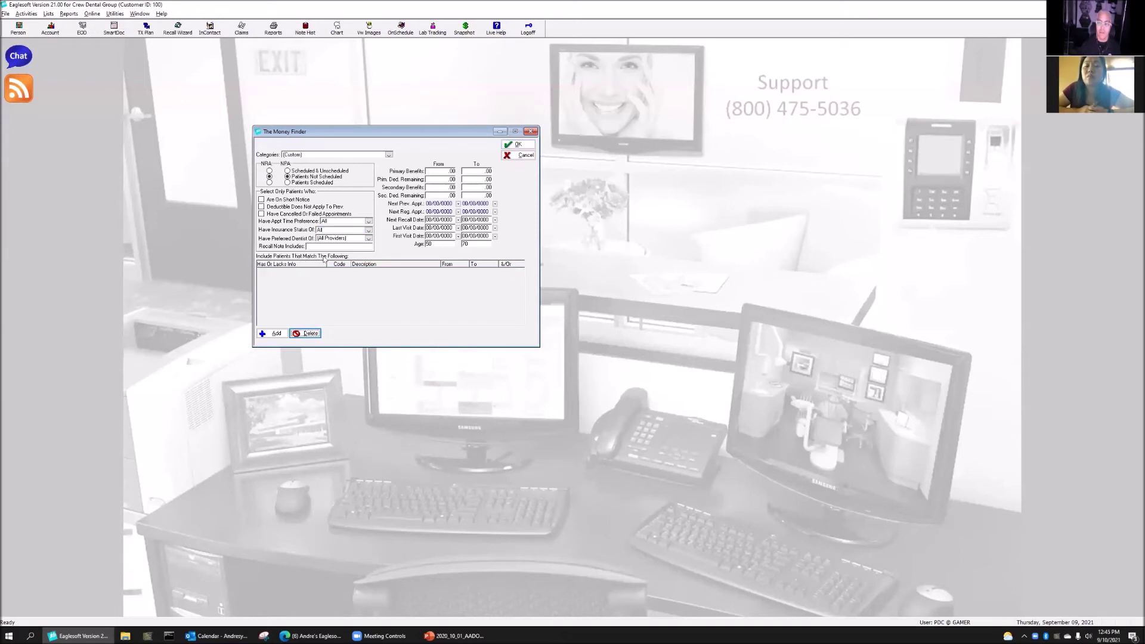
{"action": "left_click", "coordinate": [270, 170]}
{"action": "left_click", "coordinate": [292, 171]}
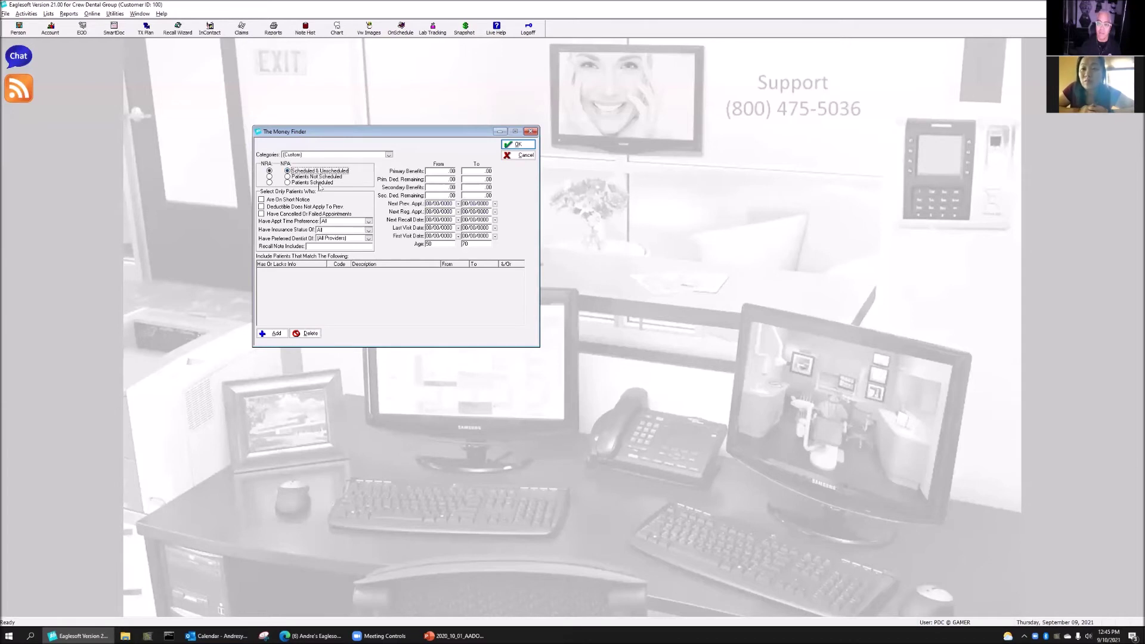
{"action": "left_click", "coordinate": [332, 230]}
{"action": "left_click", "coordinate": [332, 243]}
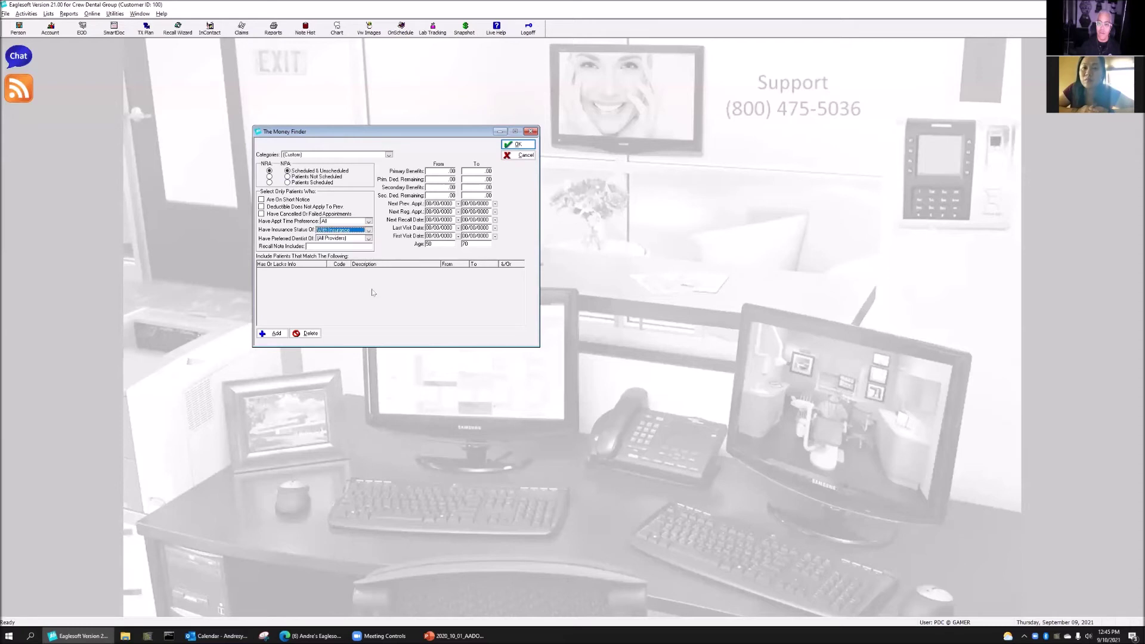
Step: Set the patient age range from 7 to 14
{"action": "left_click", "coordinate": [433, 245]}
{"action": "type", "text": "7"}
{"action": "left_click", "coordinate": [470, 245]}
{"action": "type", "text": "14"}
Step: Add a search criterion and set it to Lacks A Completed Service
{"action": "left_click", "coordinate": [274, 334]}
{"action": "left_click", "coordinate": [292, 273]}
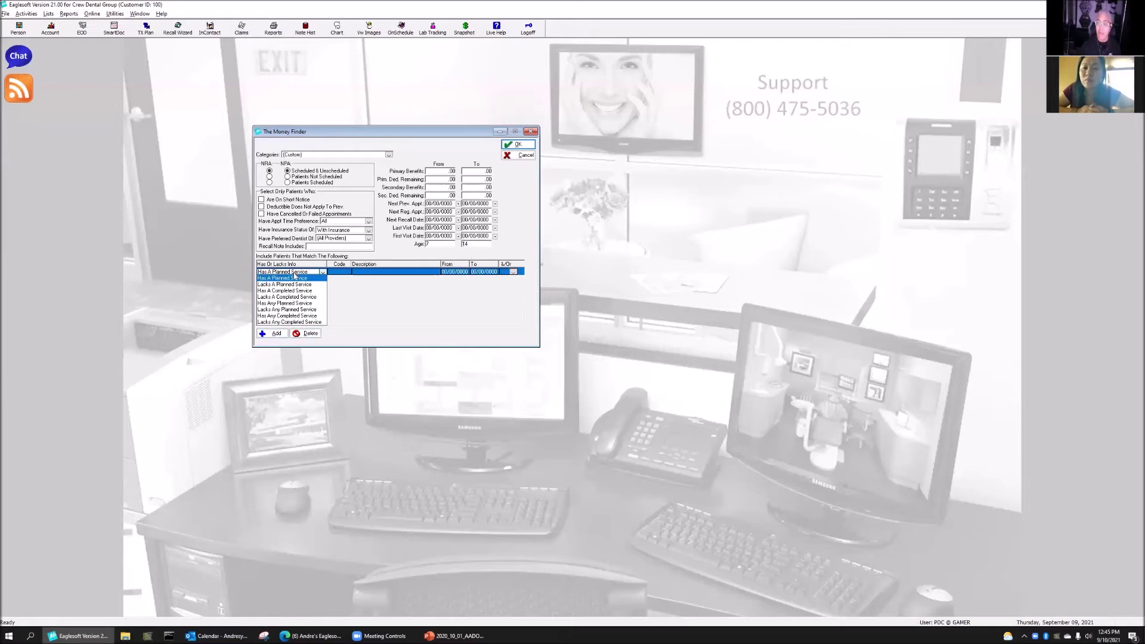
{"action": "left_click", "coordinate": [289, 297]}
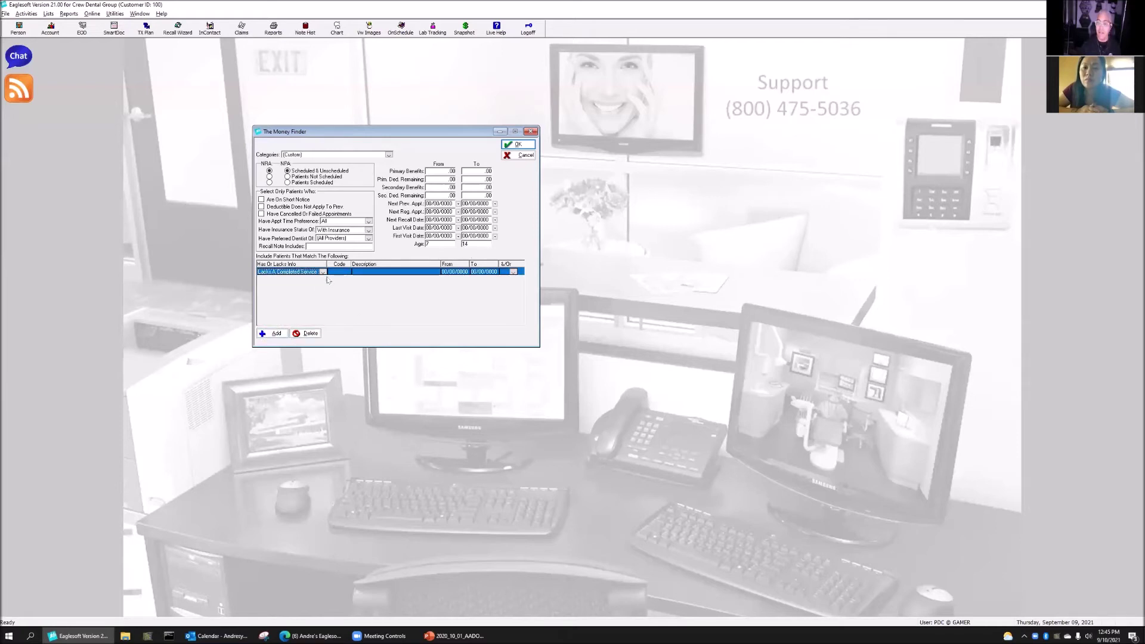
{"action": "type", "text": "d1251"}
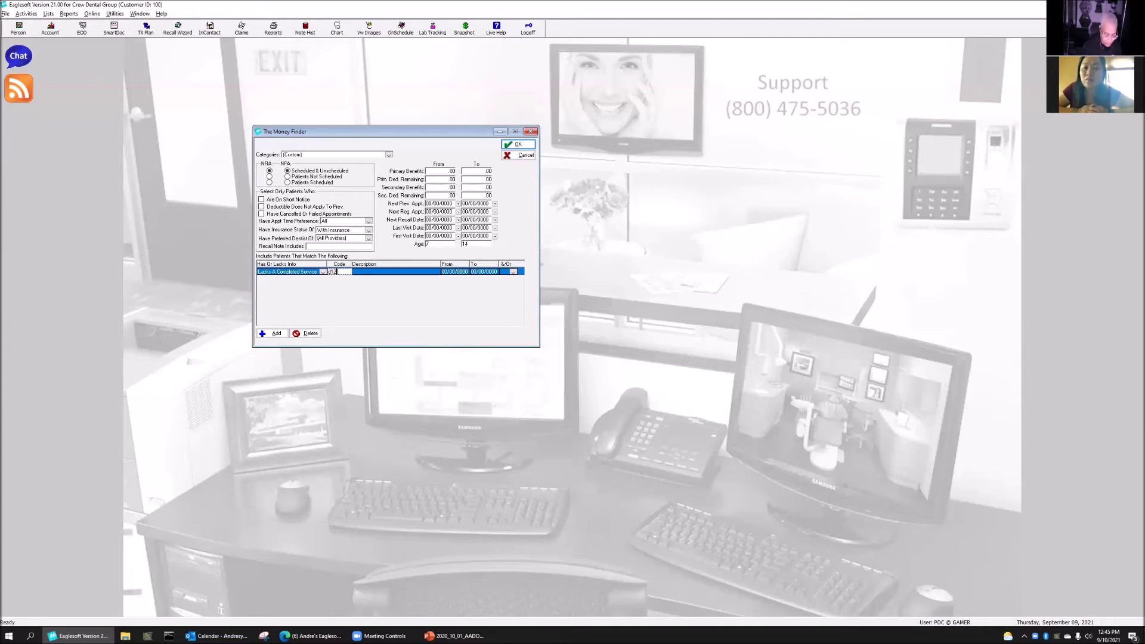
{"action": "key", "text": "Tab"}
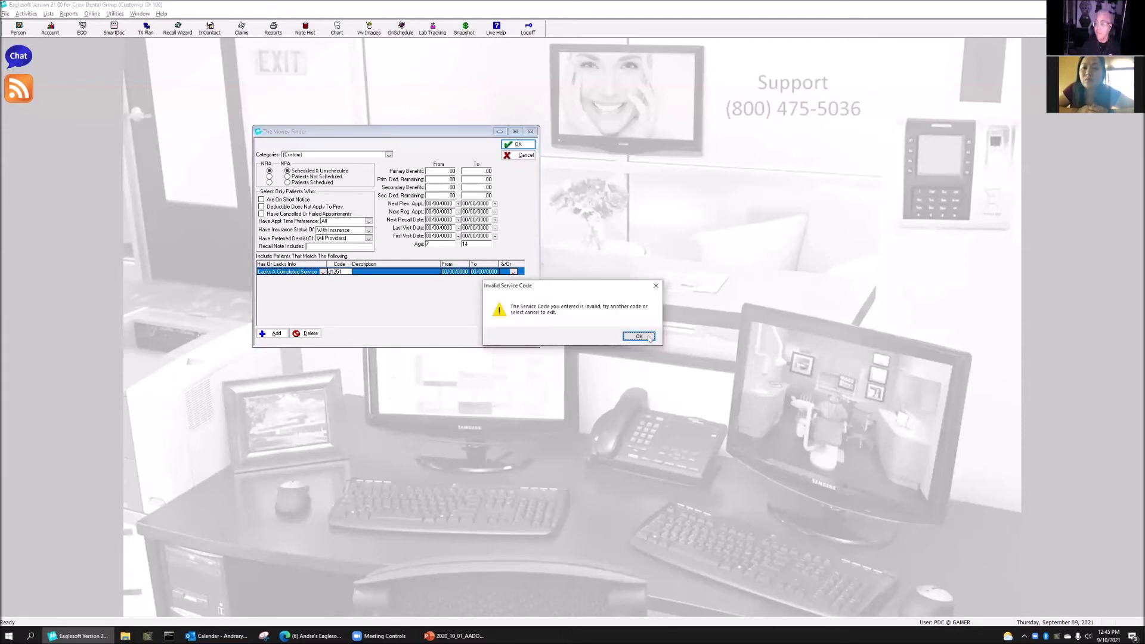
{"action": "key", "text": "Return"}
{"action": "key", "text": "Tab"}
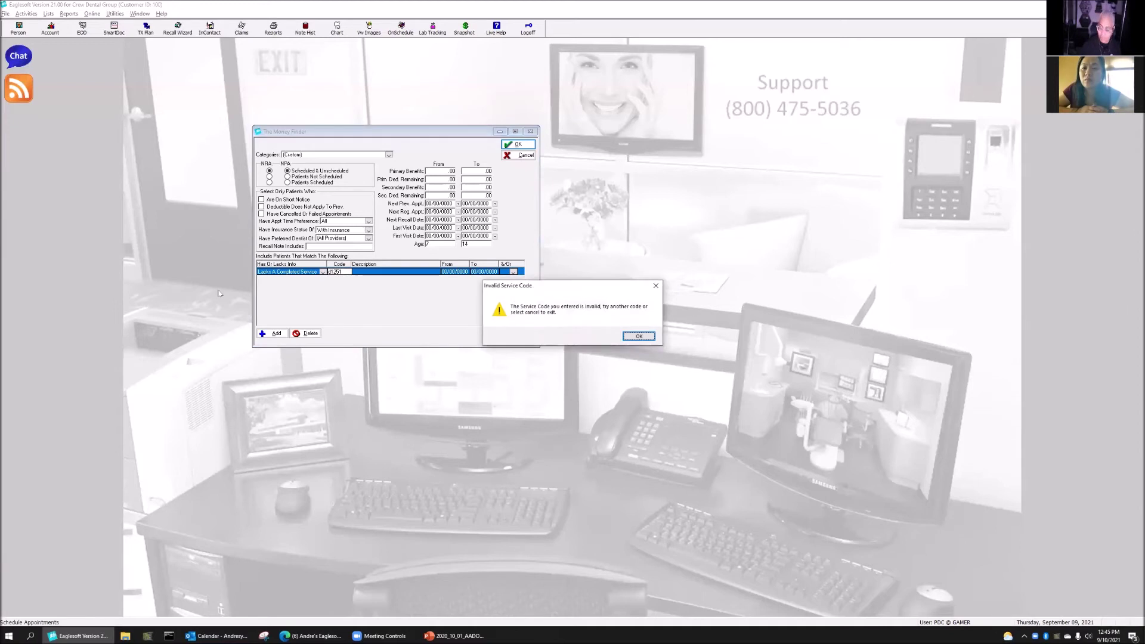
{"action": "key", "text": "Return"}
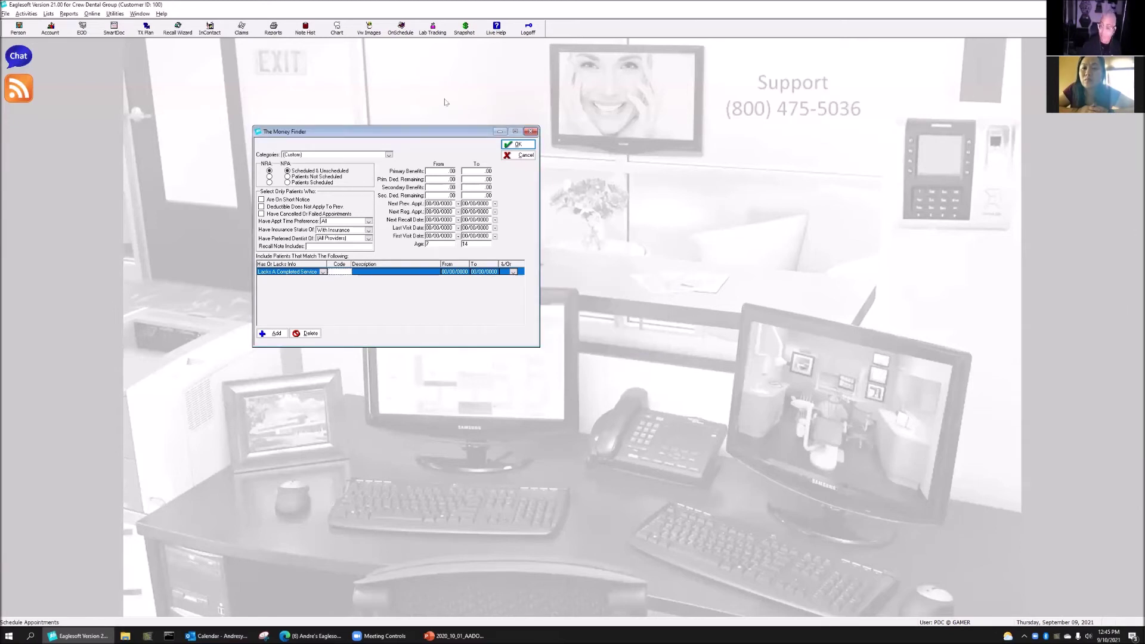
Step: Set the completed-service criterion's code to d1351 and run the Money Finder search
{"action": "type", "text": "d1351"}
{"action": "key", "text": "Tab"}
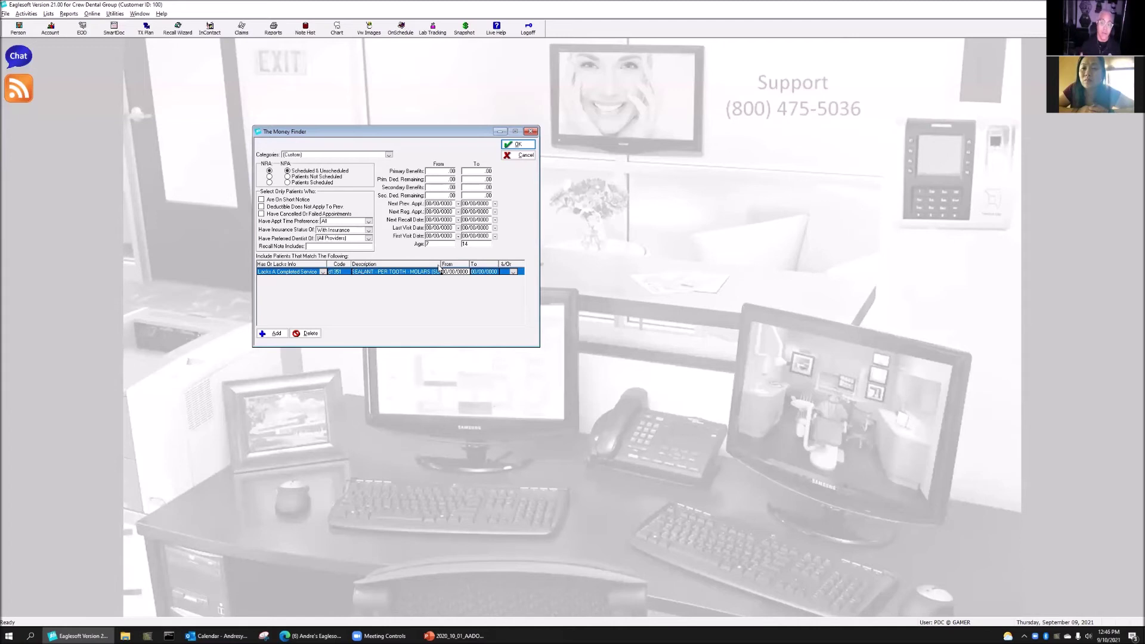
{"action": "left_click", "coordinate": [524, 145]}
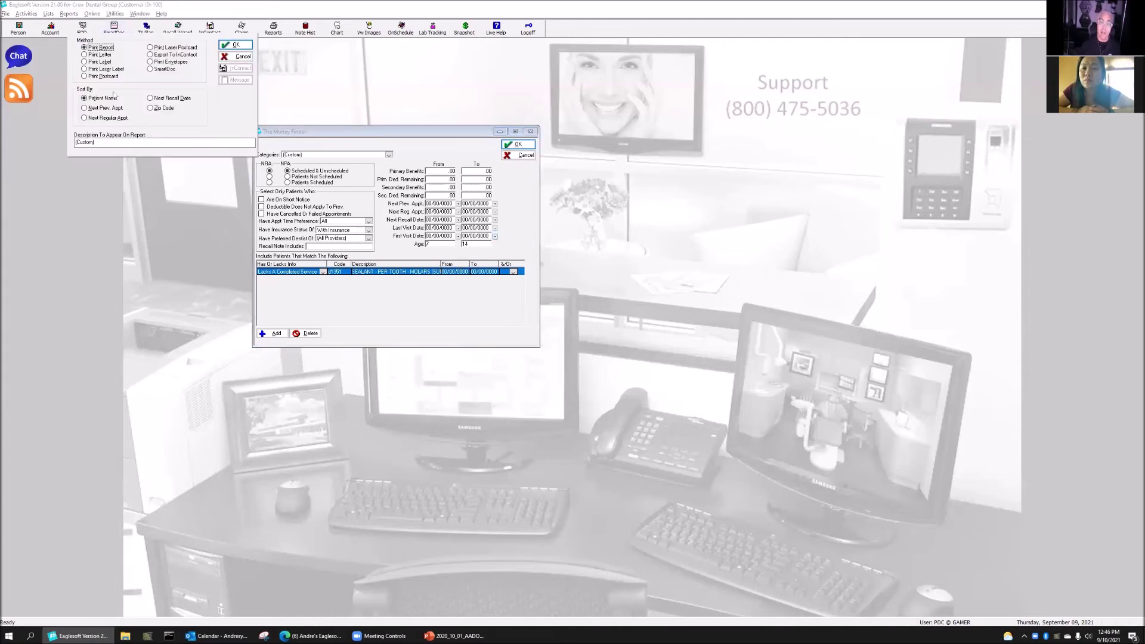
Step: Export the sealant results to InContact with the default batch description, and close the Money Finder and the InContact list
{"action": "left_click", "coordinate": [170, 55]}
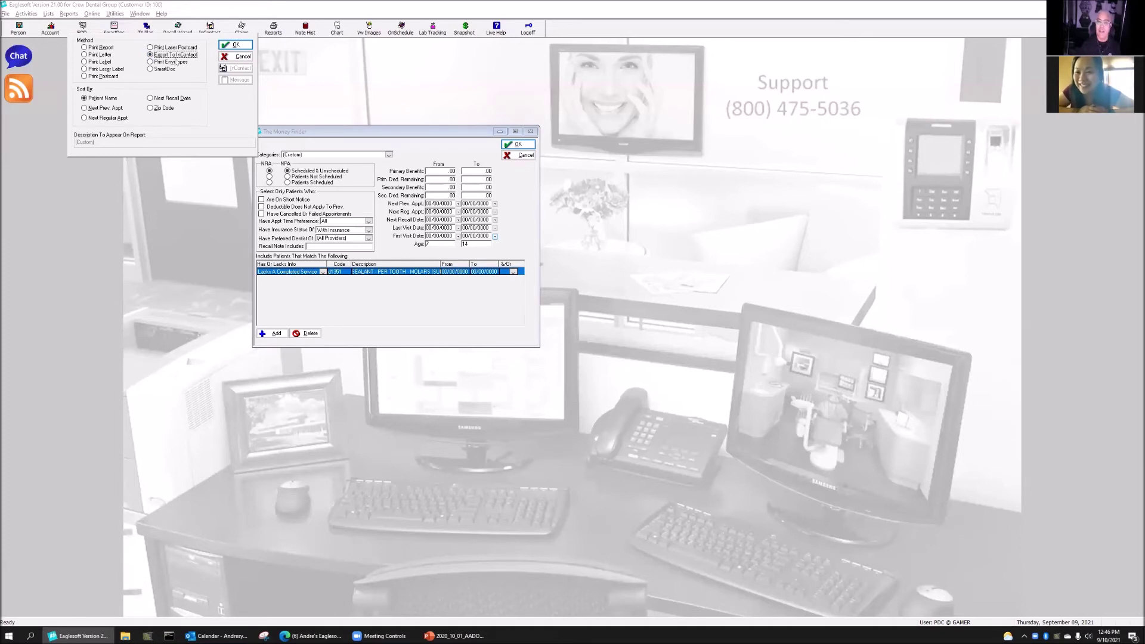
{"action": "left_click", "coordinate": [240, 47]}
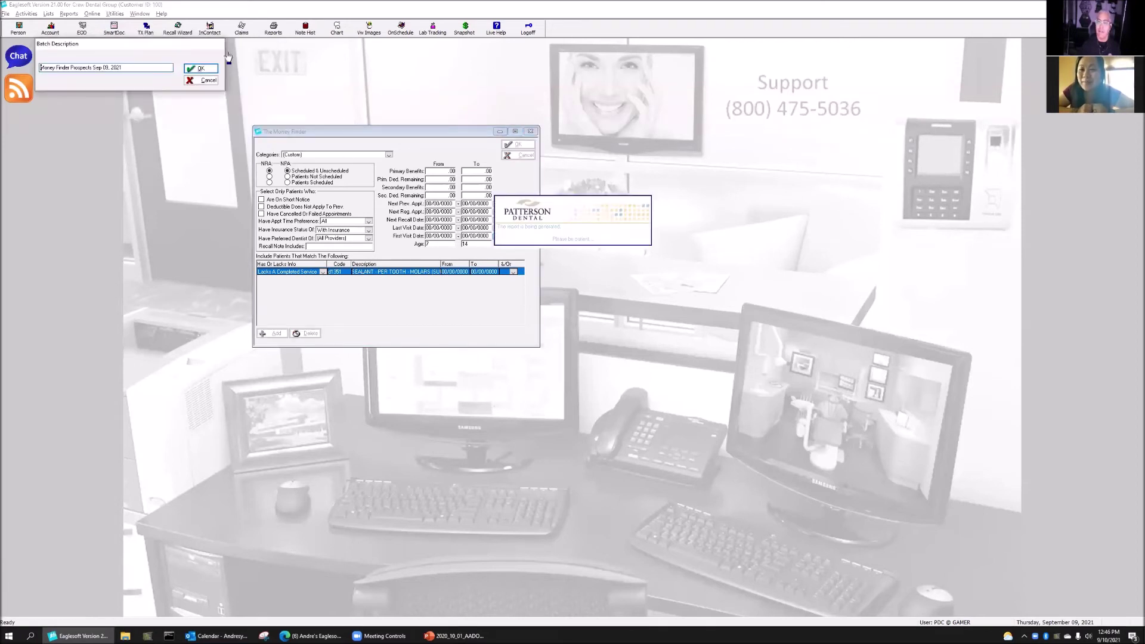
{"action": "left_click", "coordinate": [201, 68]}
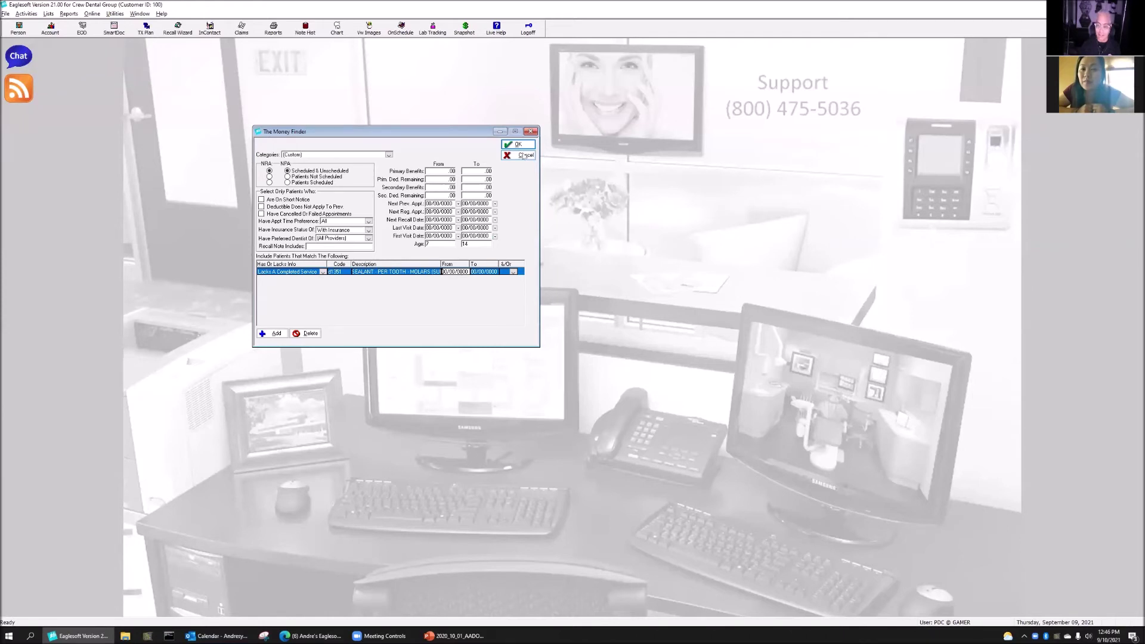
{"action": "left_click", "coordinate": [523, 157]}
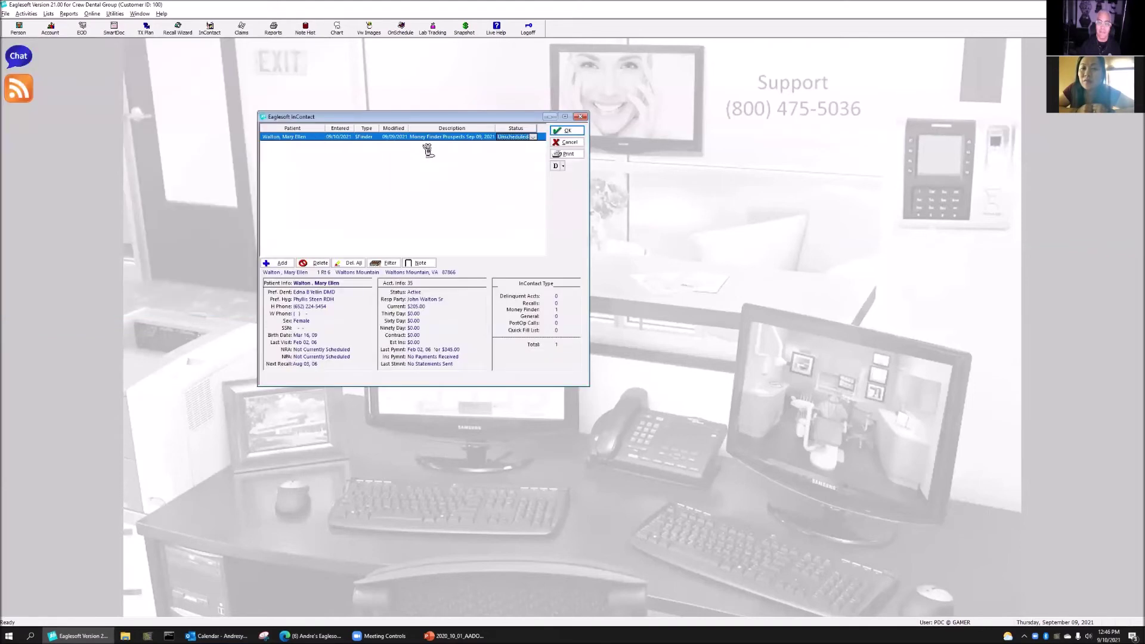
{"action": "left_click", "coordinate": [566, 142]}
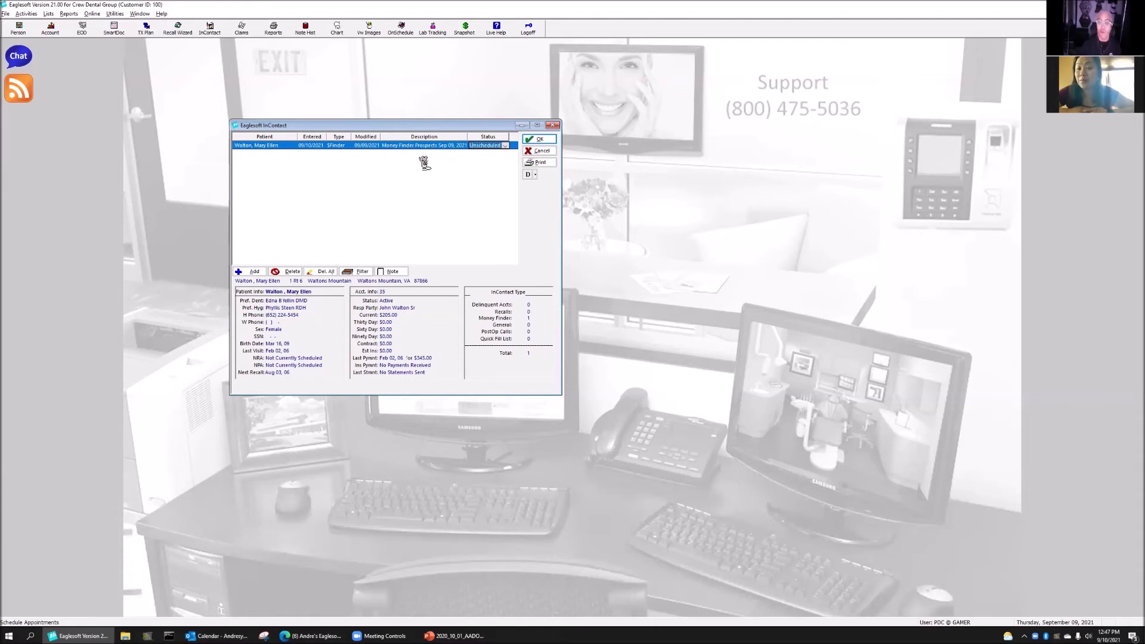
Step: Filter the InContact list by a Fluoride batch description, reopen the filter without changes, and close the list
{"action": "left_click", "coordinate": [358, 271]}
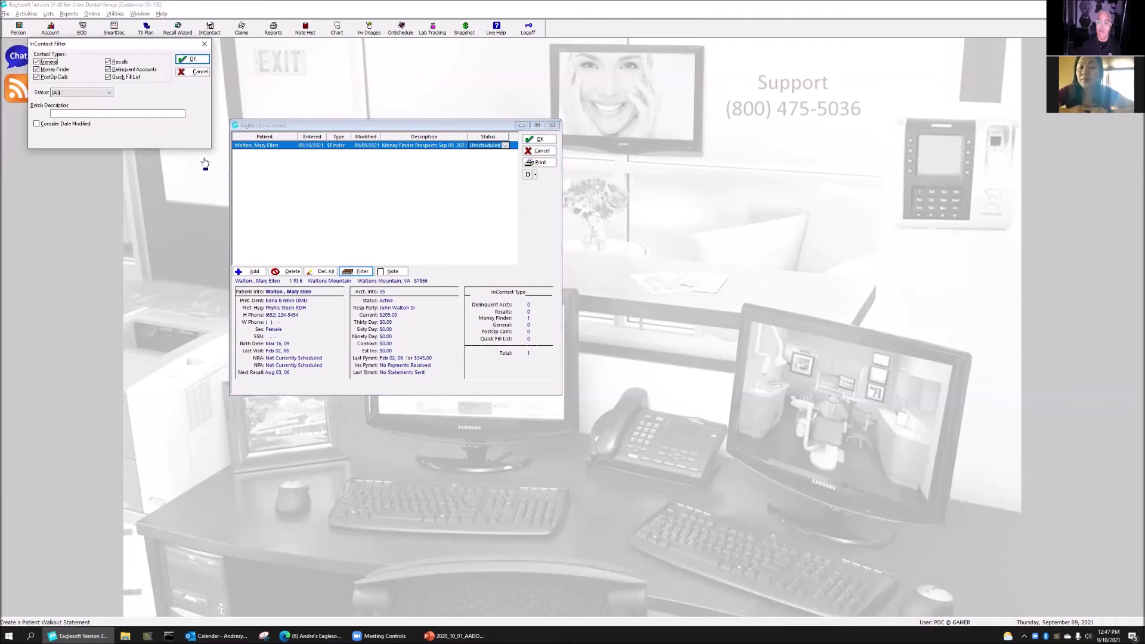
{"action": "left_click", "coordinate": [137, 113]}
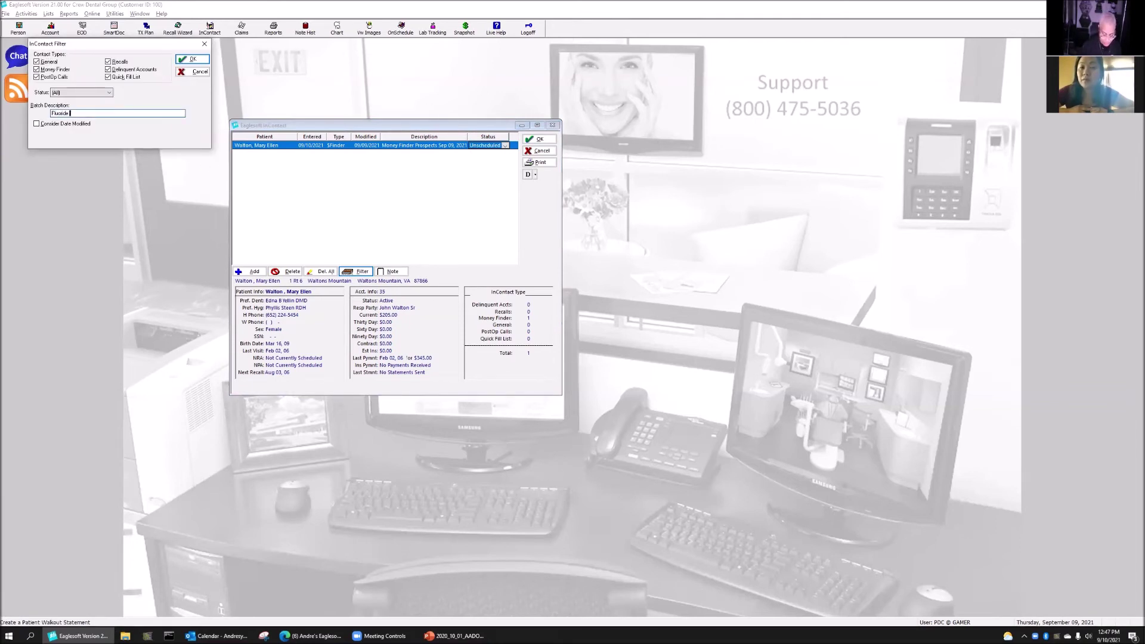
{"action": "type", "text": "Fluoride prospects"}
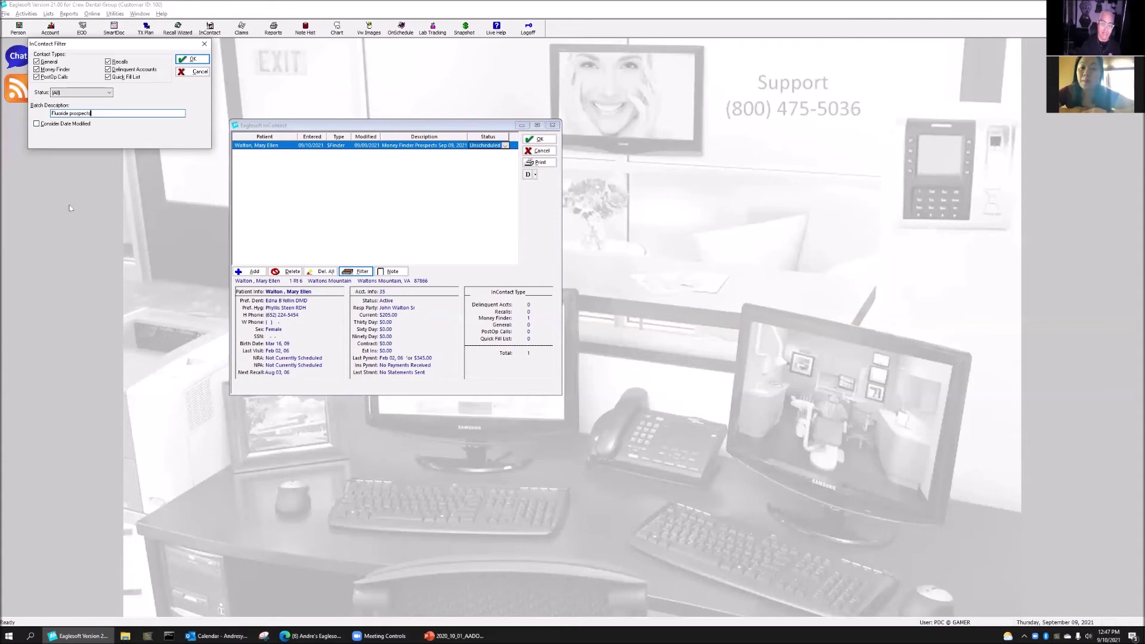
{"action": "double_click", "coordinate": [82, 113]}
{"action": "key", "text": "BackSpace"}
{"action": "left_click", "coordinate": [203, 60]}
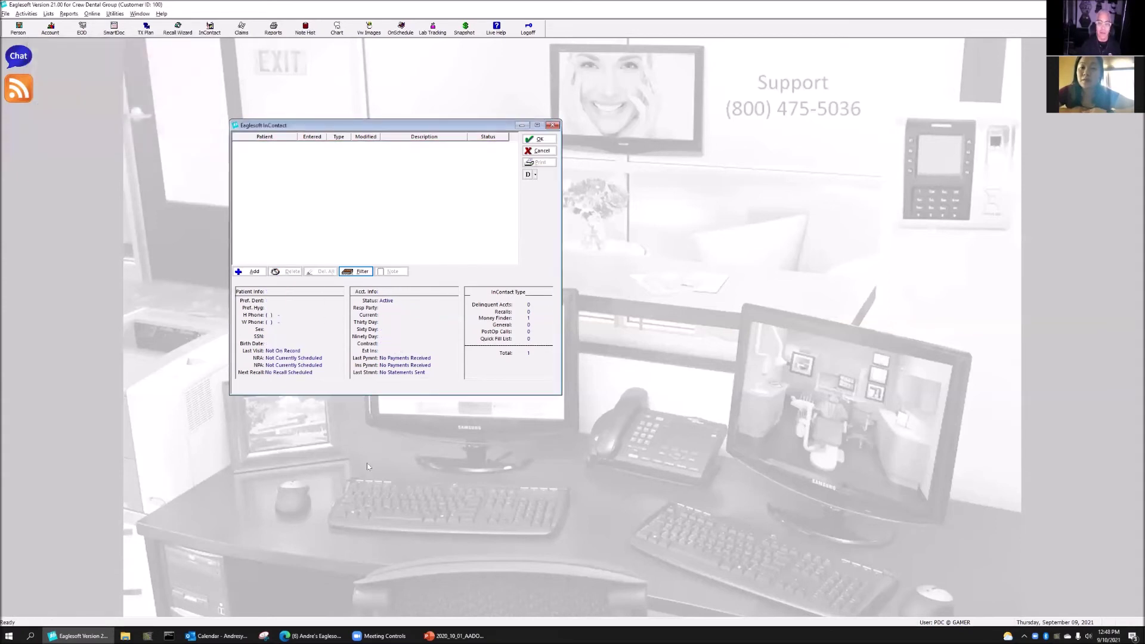
{"action": "left_click", "coordinate": [358, 272]}
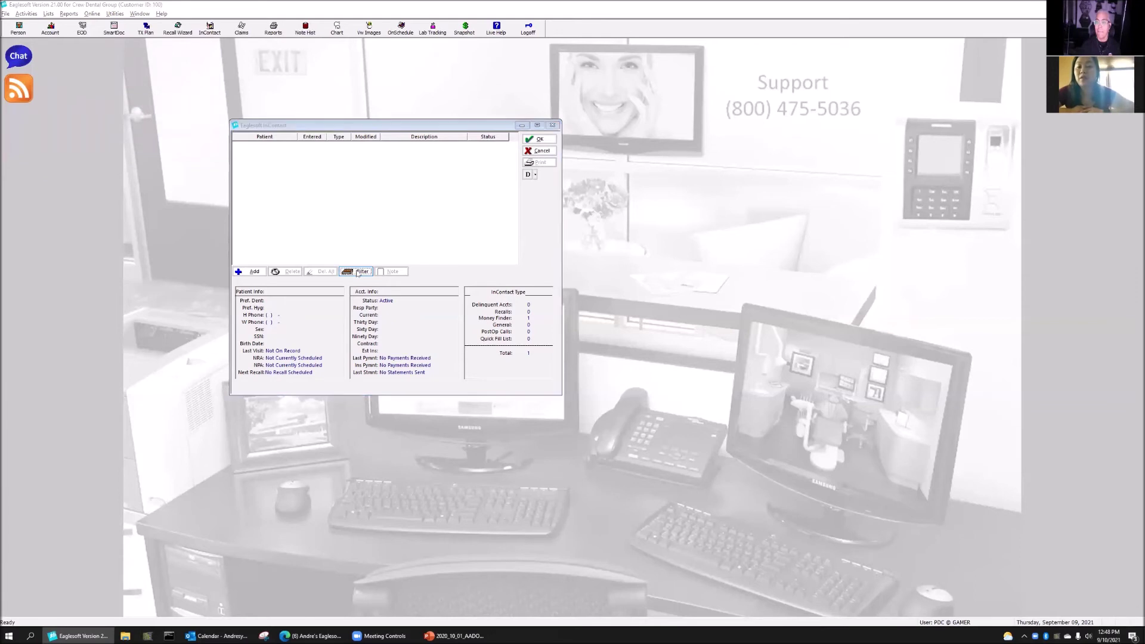
{"action": "left_click", "coordinate": [196, 74]}
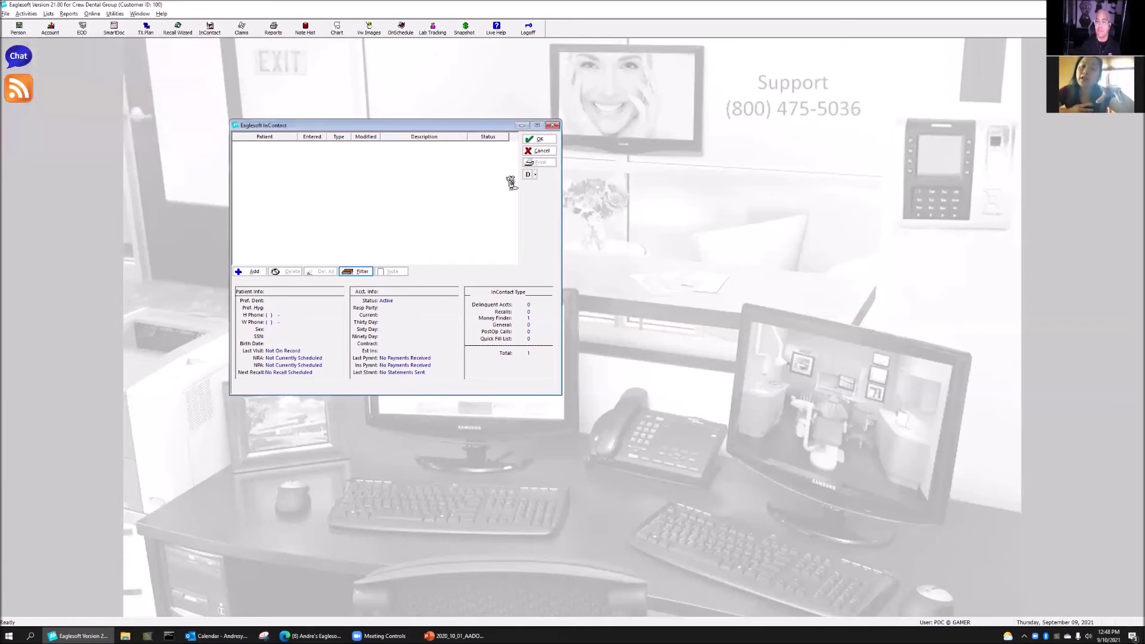
{"action": "left_click", "coordinate": [542, 154]}
{"action": "left_click", "coordinate": [658, 440]}
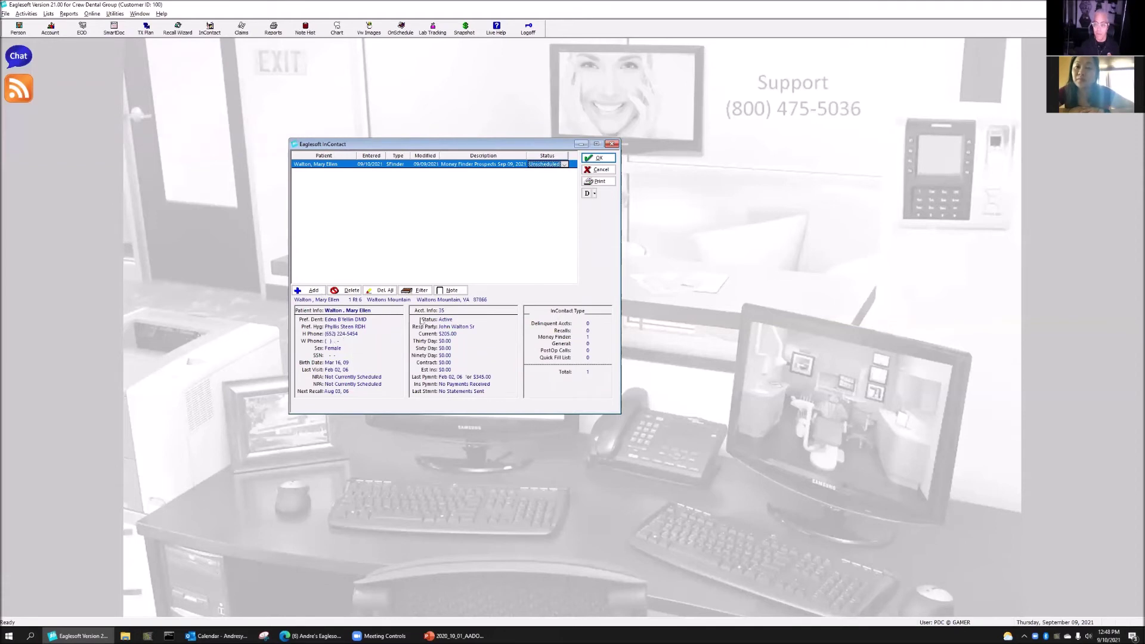
Step: Set the patient's InContact status to Scheduled and change it to Left Message
{"action": "left_click", "coordinate": [564, 165]}
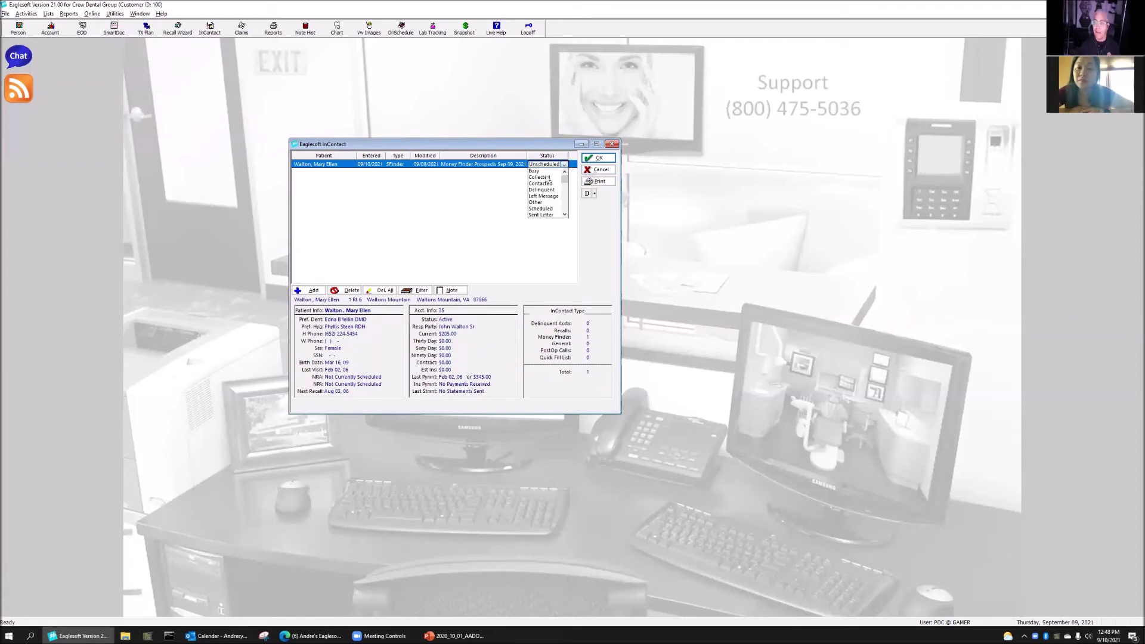
{"action": "left_click", "coordinate": [547, 209]}
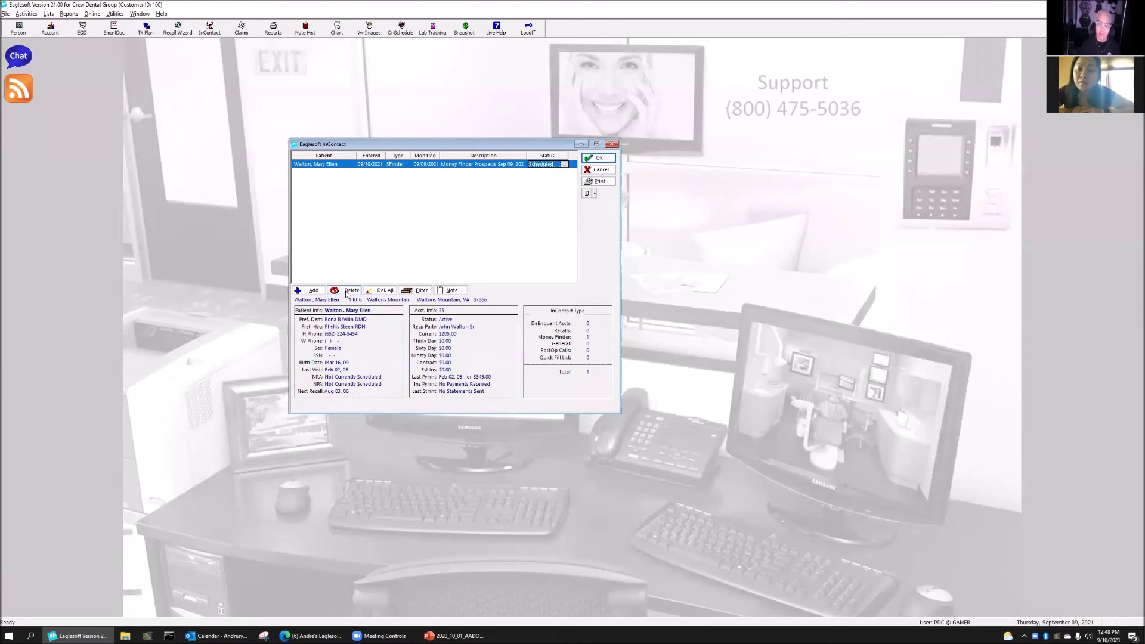
{"action": "left_click", "coordinate": [564, 165]}
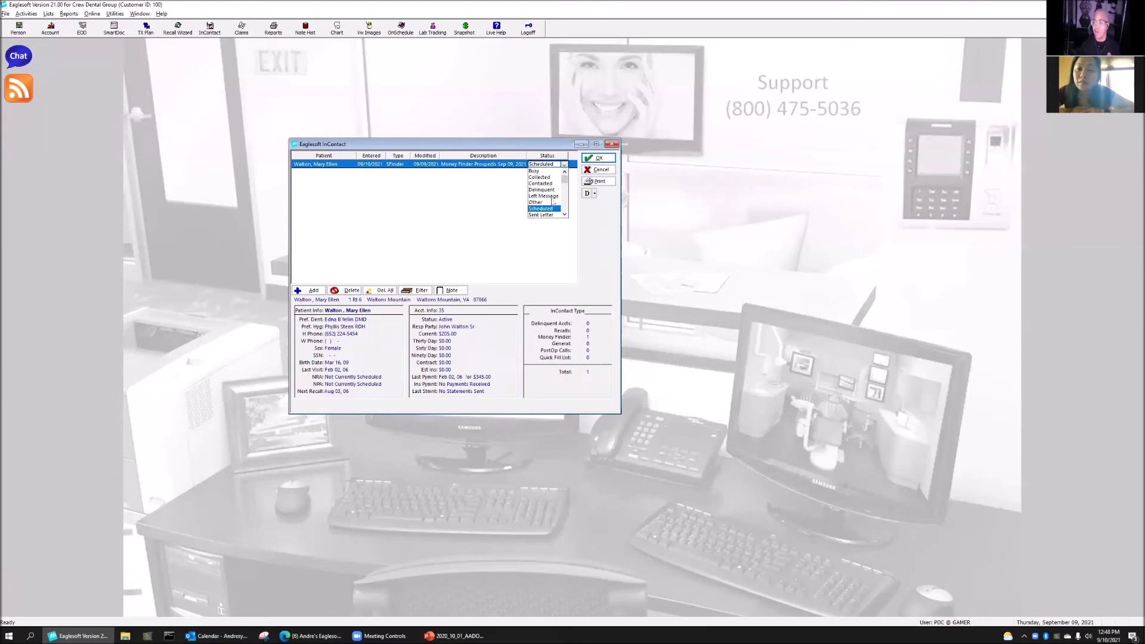
{"action": "left_click", "coordinate": [552, 197]}
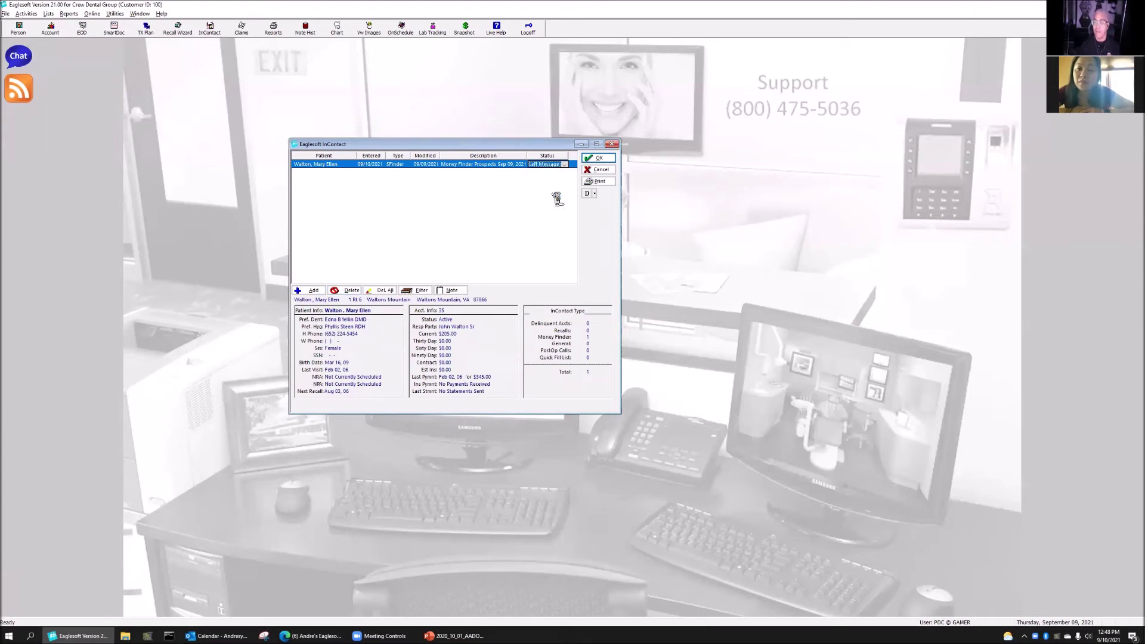
Step: Enter a placeholder contact note for the patient that also creates an account note, and exit InContact without saving changes
{"action": "left_click", "coordinate": [450, 290]}
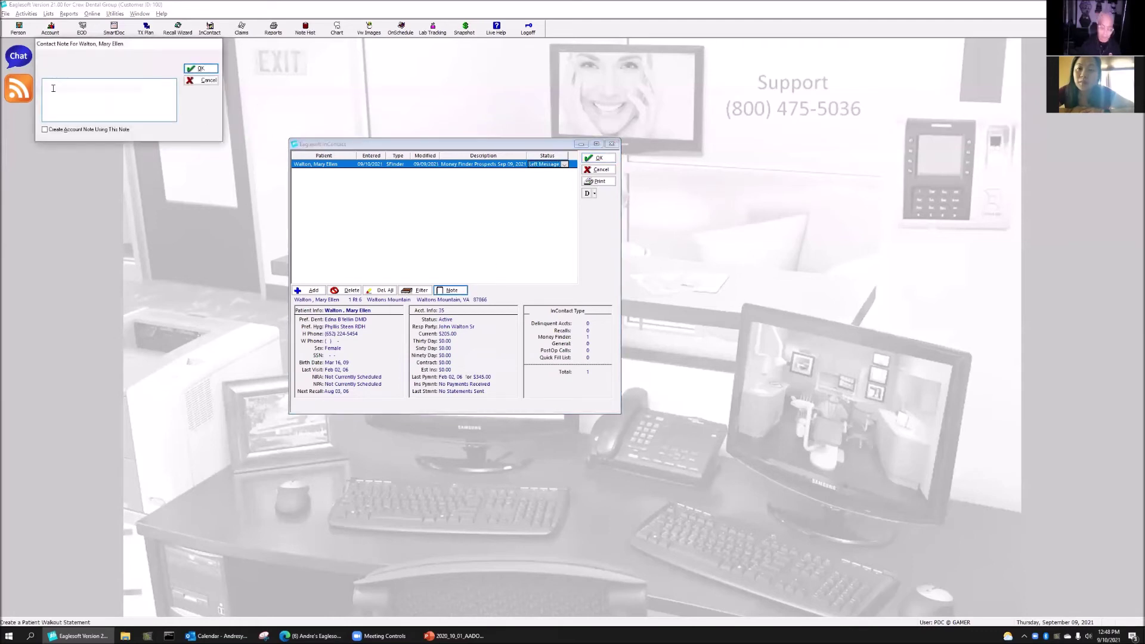
{"action": "type", "text": "xgbkjjahsjdhkjsh jkh kjhjksh kj hkjdfh kjhkjh"}
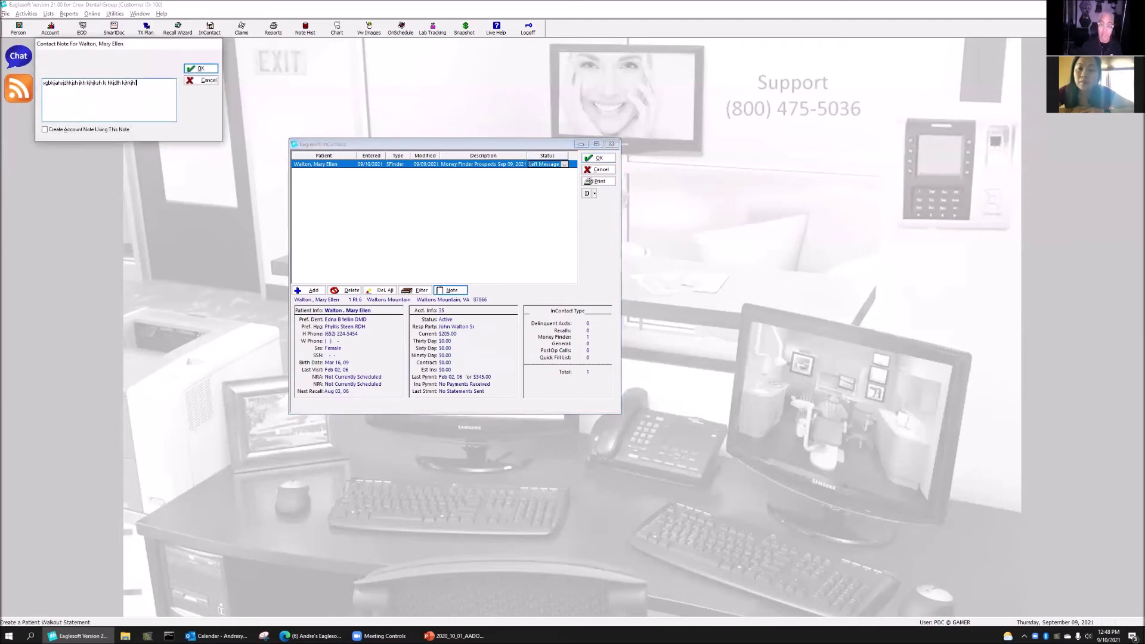
{"action": "type", "text": " kjh fjkh kjh kjhjkh pd"}
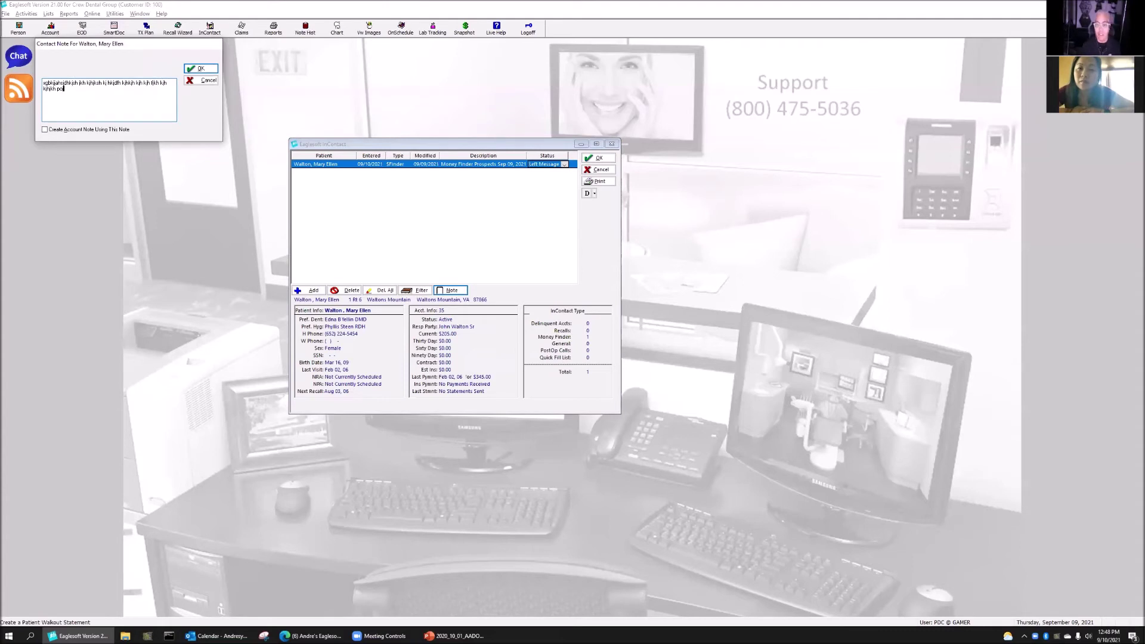
{"action": "left_click", "coordinate": [58, 129]}
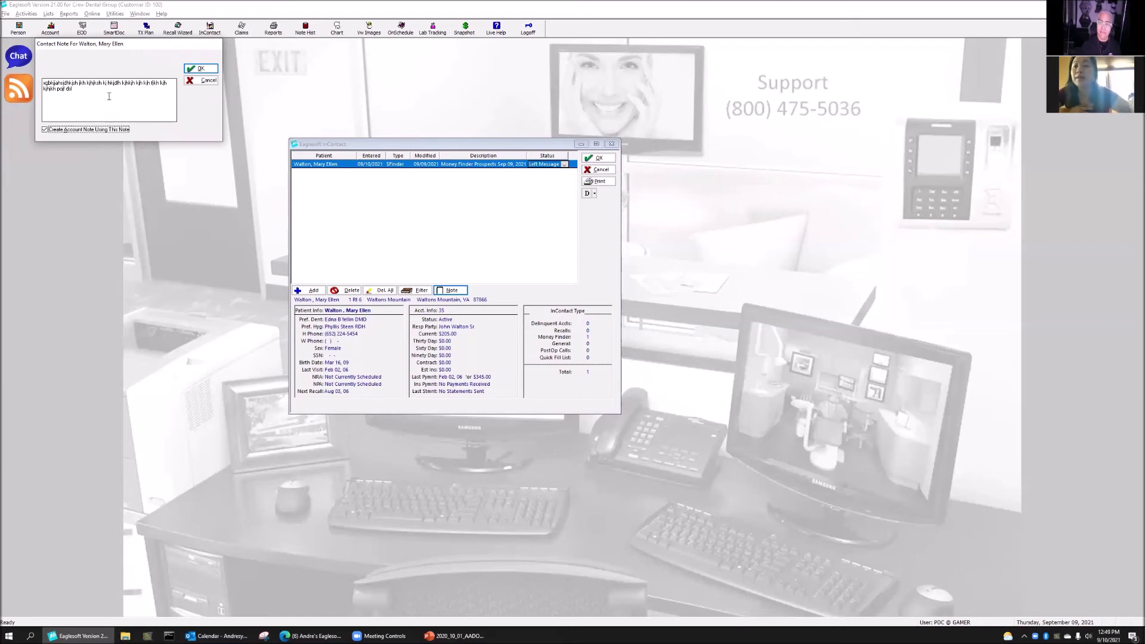
{"action": "left_click", "coordinate": [202, 69]}
{"action": "left_click", "coordinate": [603, 170]}
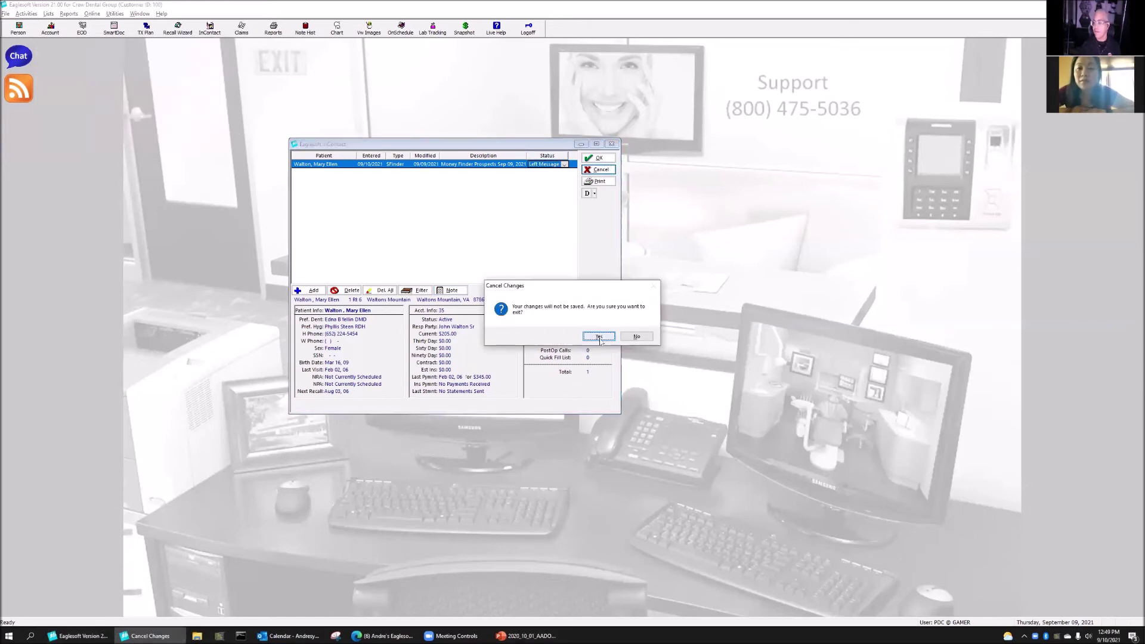
{"action": "left_click", "coordinate": [599, 337]}
Step: Open the InContact patient's account by searching for the patient's name, dismissing the recare reminders
{"action": "left_click", "coordinate": [57, 27]}
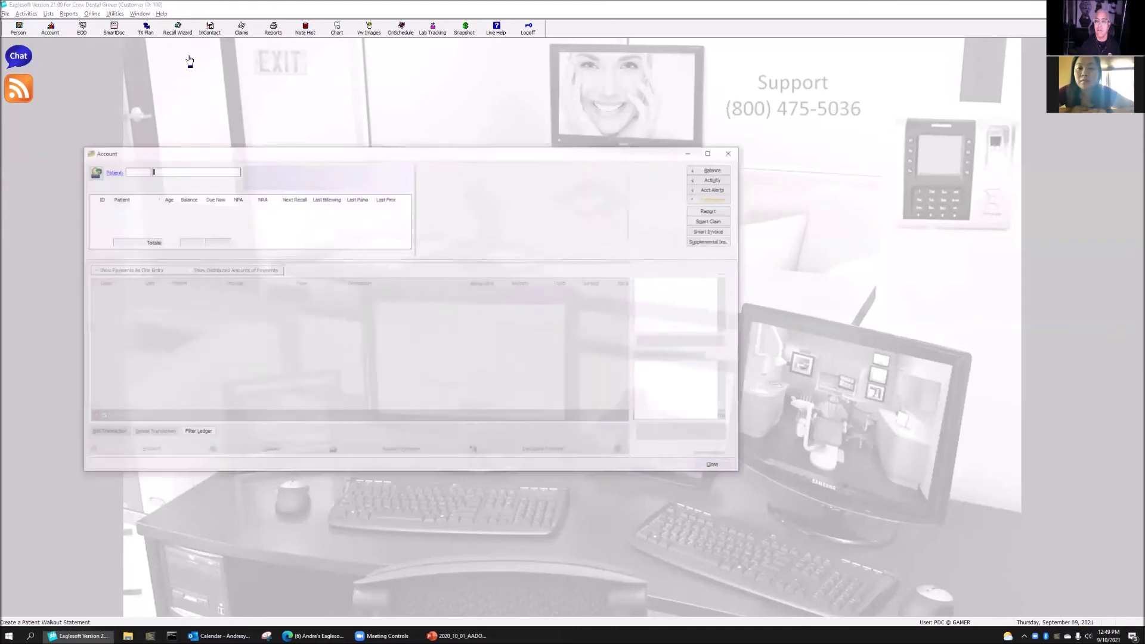
{"action": "left_click", "coordinate": [94, 172]}
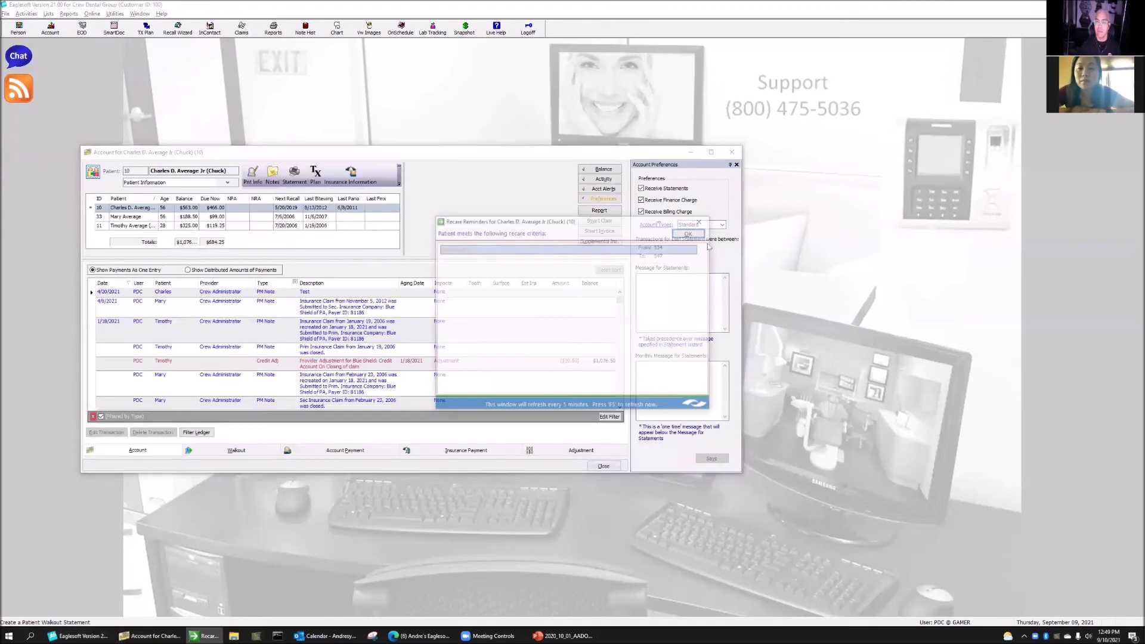
{"action": "left_click", "coordinate": [702, 233]}
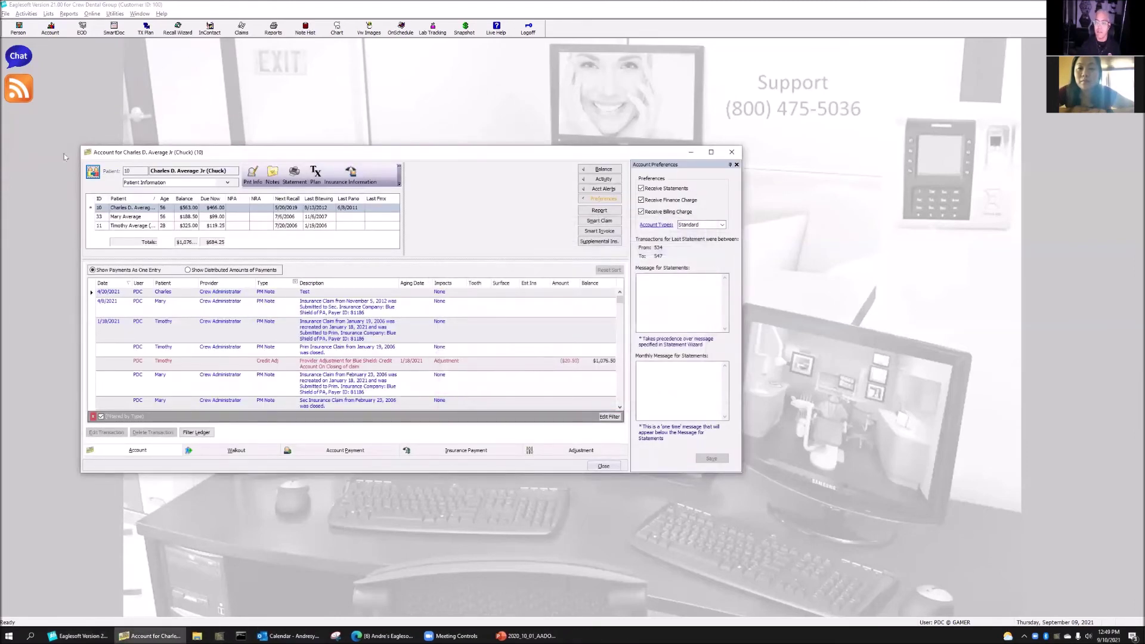
{"action": "left_click", "coordinate": [94, 173]}
{"action": "type", "text": "wal, m"}
{"action": "key", "text": "Return"}
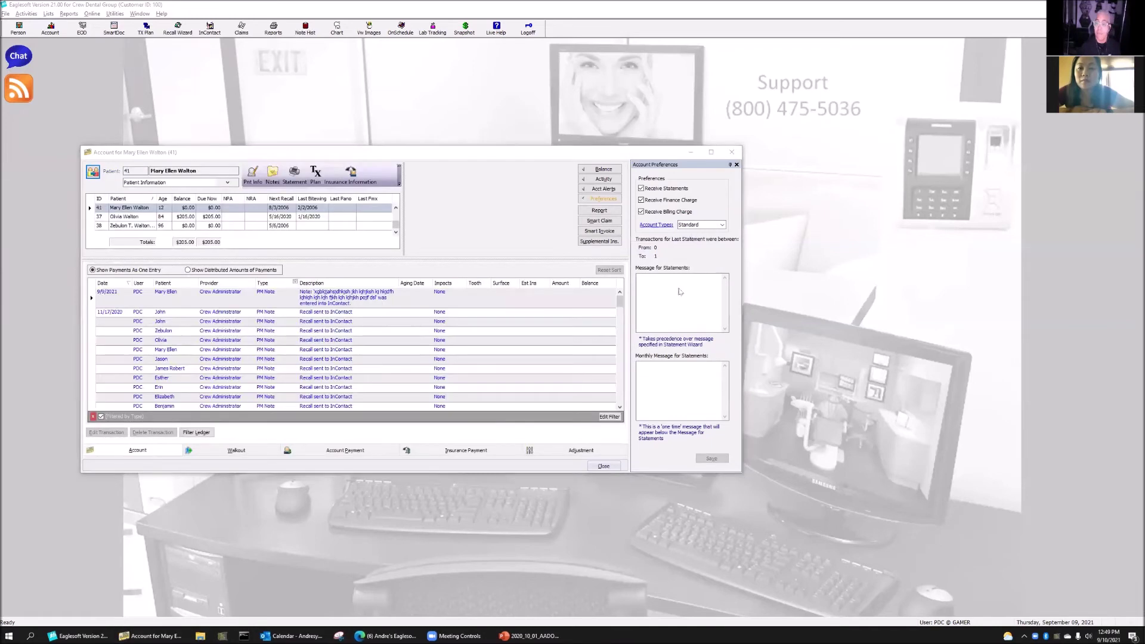
{"action": "left_click", "coordinate": [682, 231]}
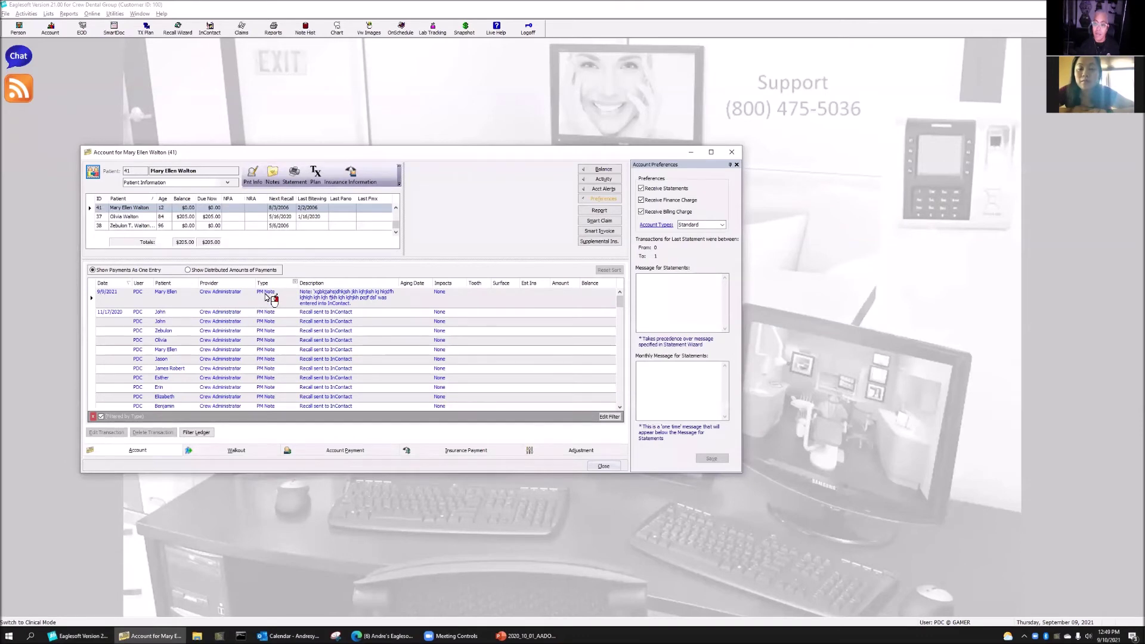
Step: Select the newest InContact note in the ledger, view the note history and its filter options, and close both windows
{"action": "left_click", "coordinate": [338, 304]}
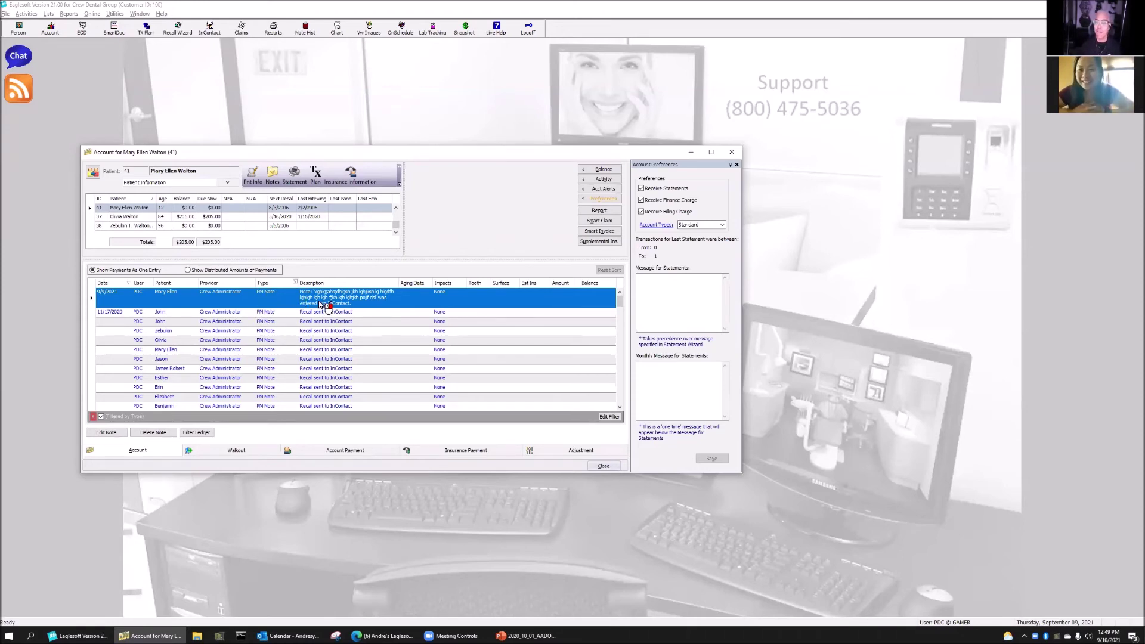
{"action": "left_click", "coordinate": [272, 179]}
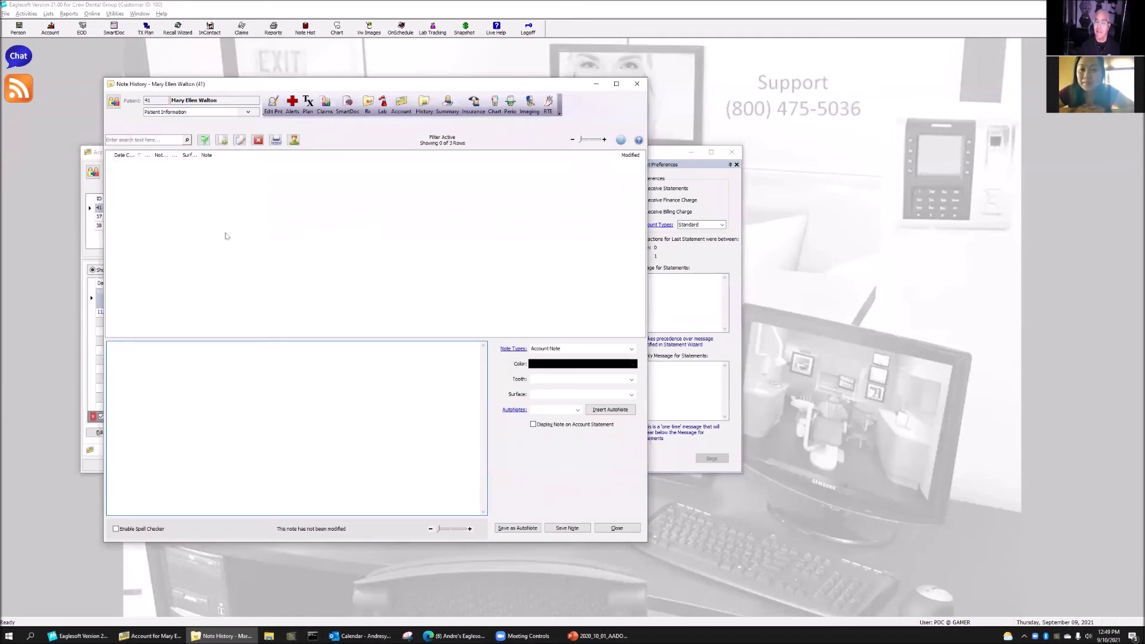
{"action": "left_click", "coordinate": [203, 140]}
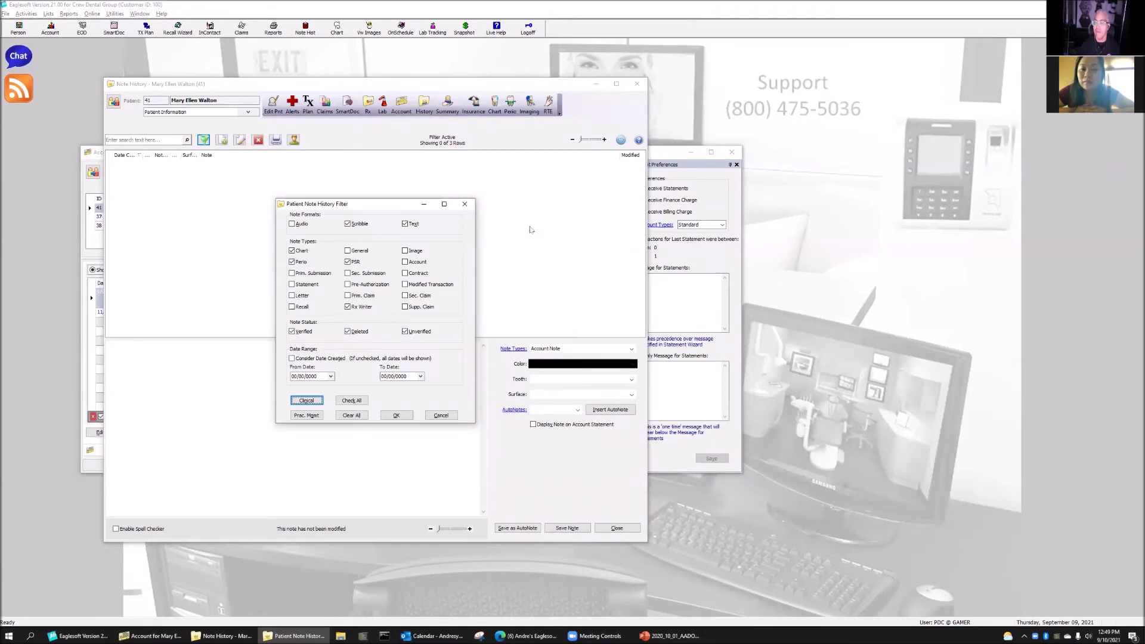
{"action": "left_click", "coordinate": [639, 84]}
{"action": "left_click", "coordinate": [465, 204]}
{"action": "left_click", "coordinate": [636, 84]}
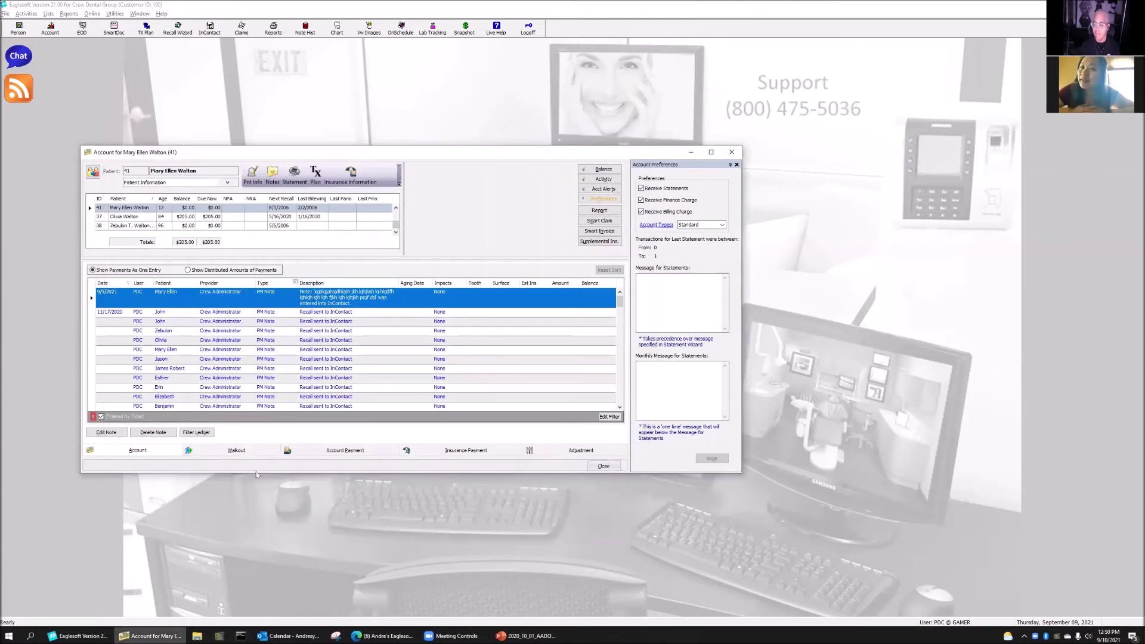
Step: Delete the placeholder InContact note from the patient's ledger and close the note history and account
{"action": "left_click", "coordinate": [172, 436]}
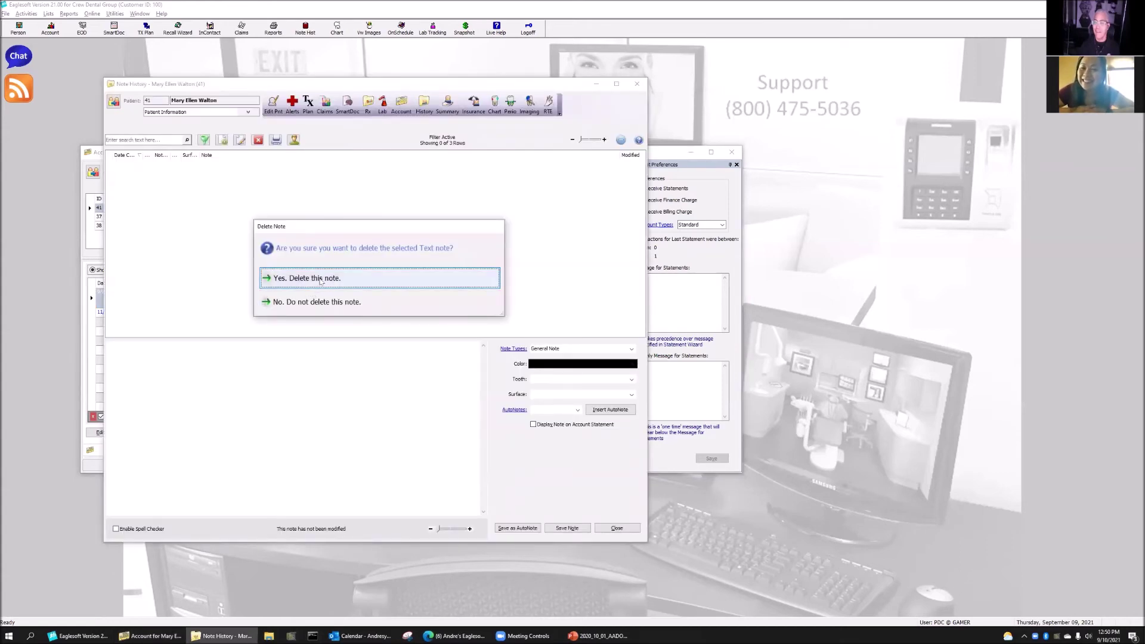
{"action": "left_click", "coordinate": [322, 279]}
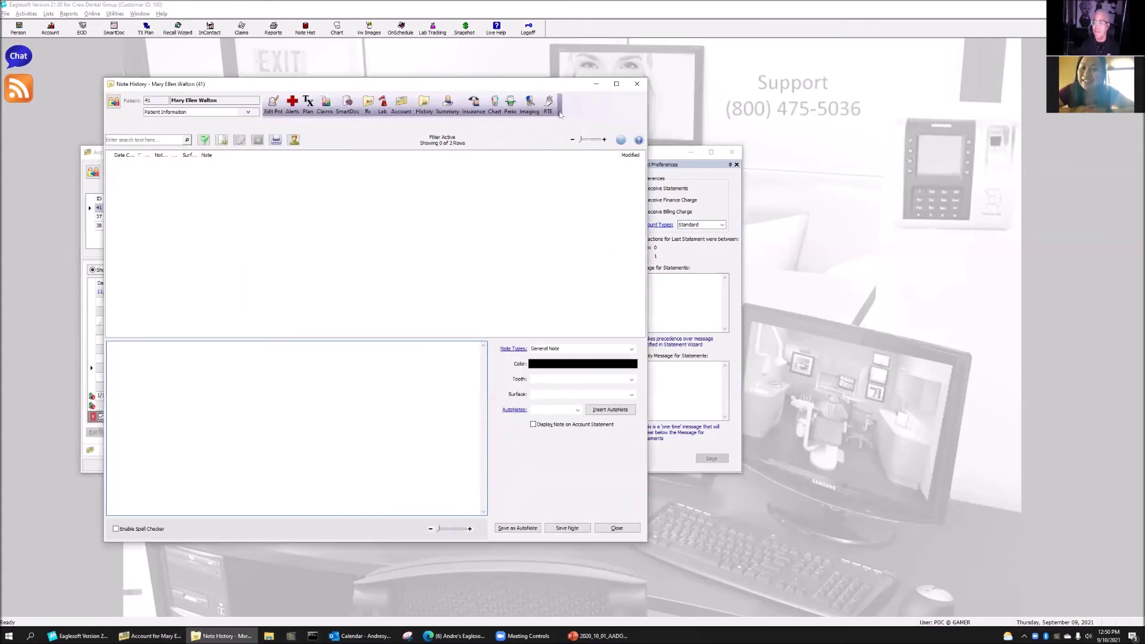
{"action": "left_click", "coordinate": [637, 84]}
{"action": "left_click", "coordinate": [732, 156]}
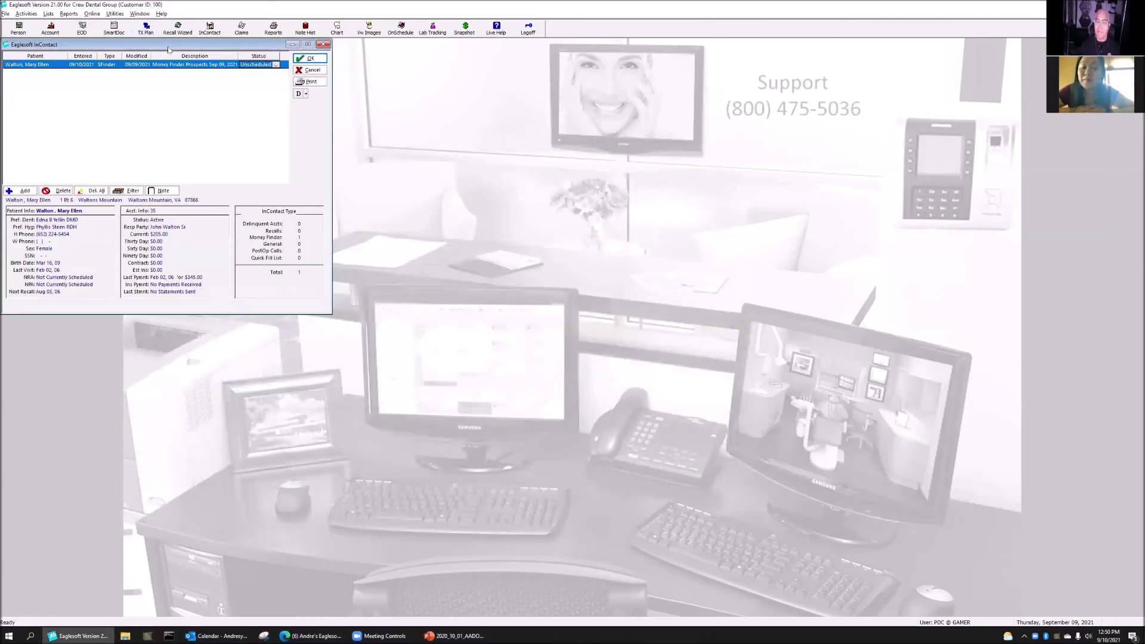
Step: Review the forms available for printing the InContact list, from Contact List to SmartDoc, and leave the print options without printing
{"action": "left_click_drag", "start_coordinate": [163, 49], "coordinate": [456, 104]}
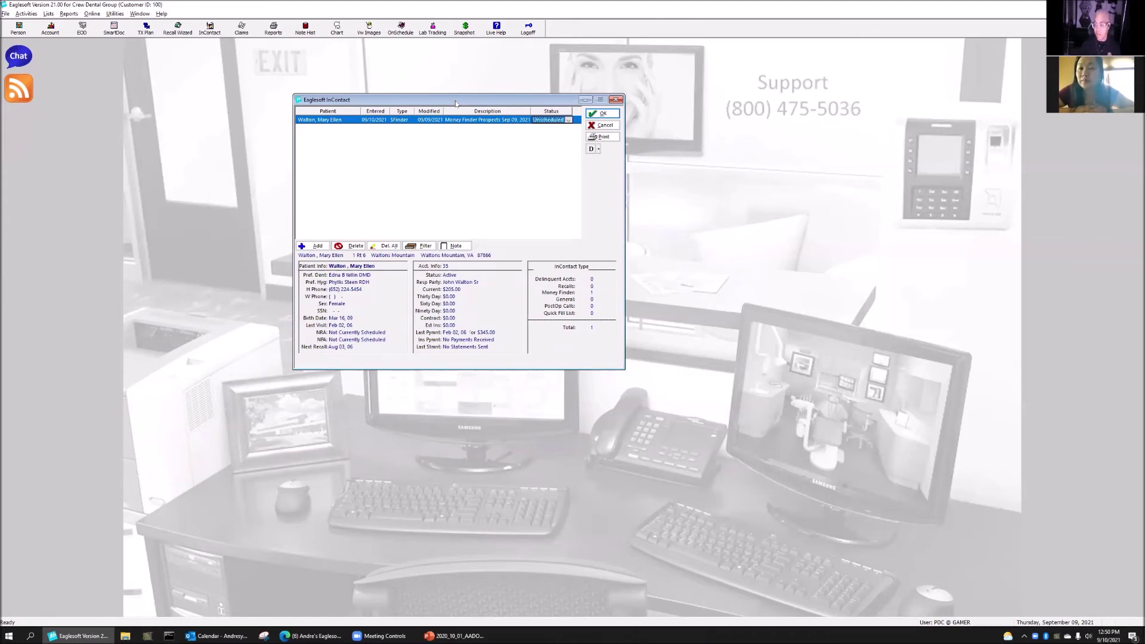
{"action": "left_click", "coordinate": [603, 137]}
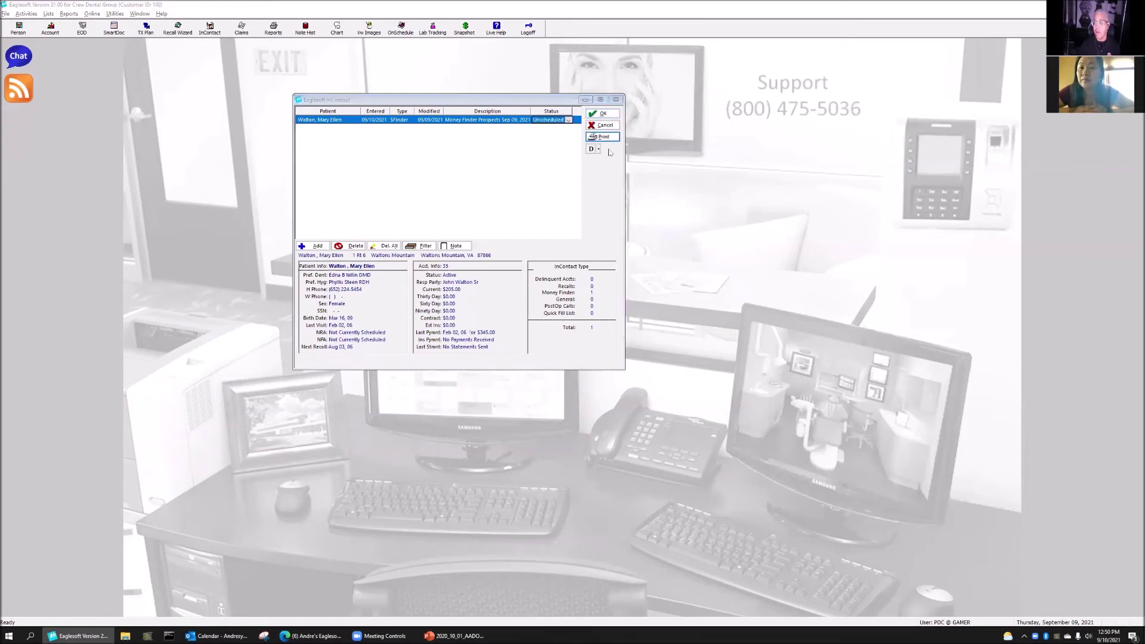
{"action": "left_click", "coordinate": [159, 61]}
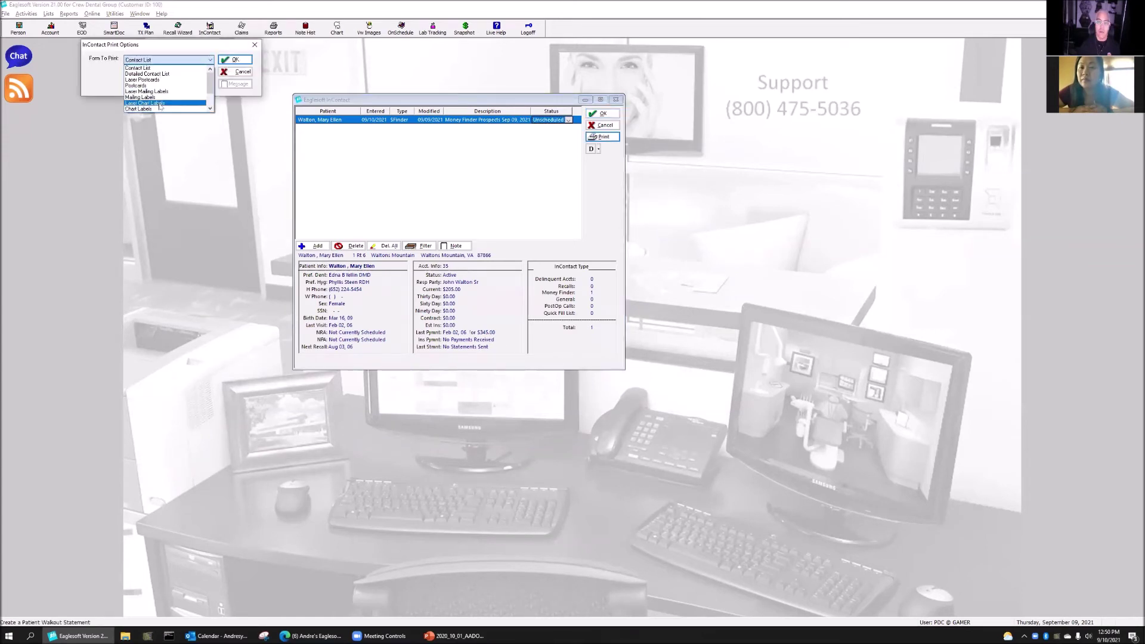
{"action": "scroll", "coordinate": [159, 97], "scroll_direction": "down", "scroll_amount": 2}
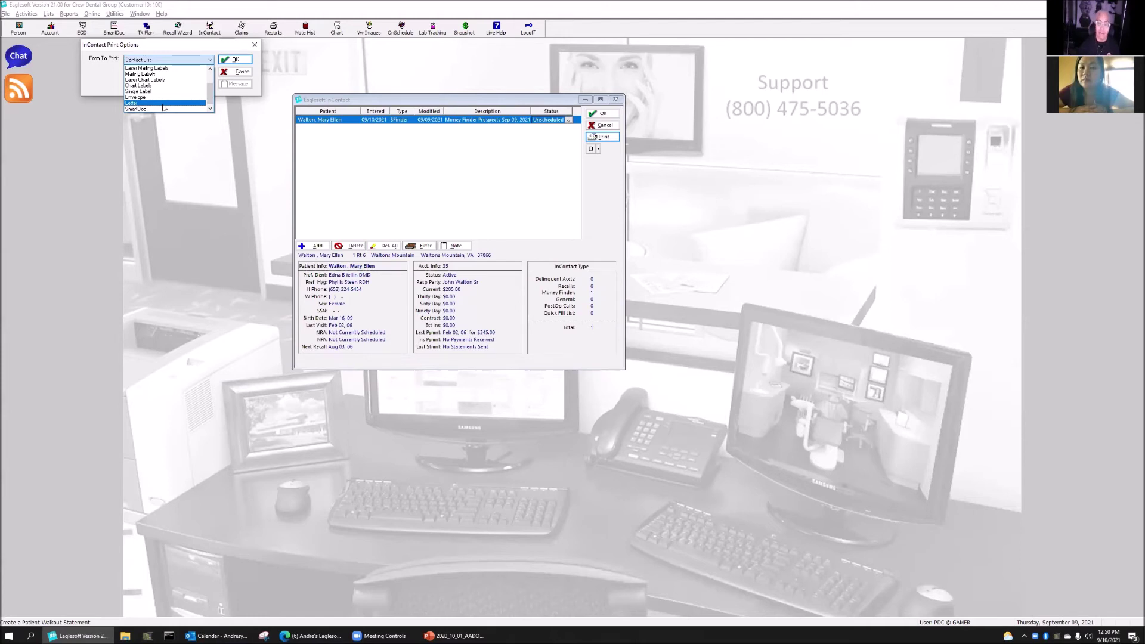
{"action": "scroll", "coordinate": [165, 106], "scroll_direction": "up", "scroll_amount": 2}
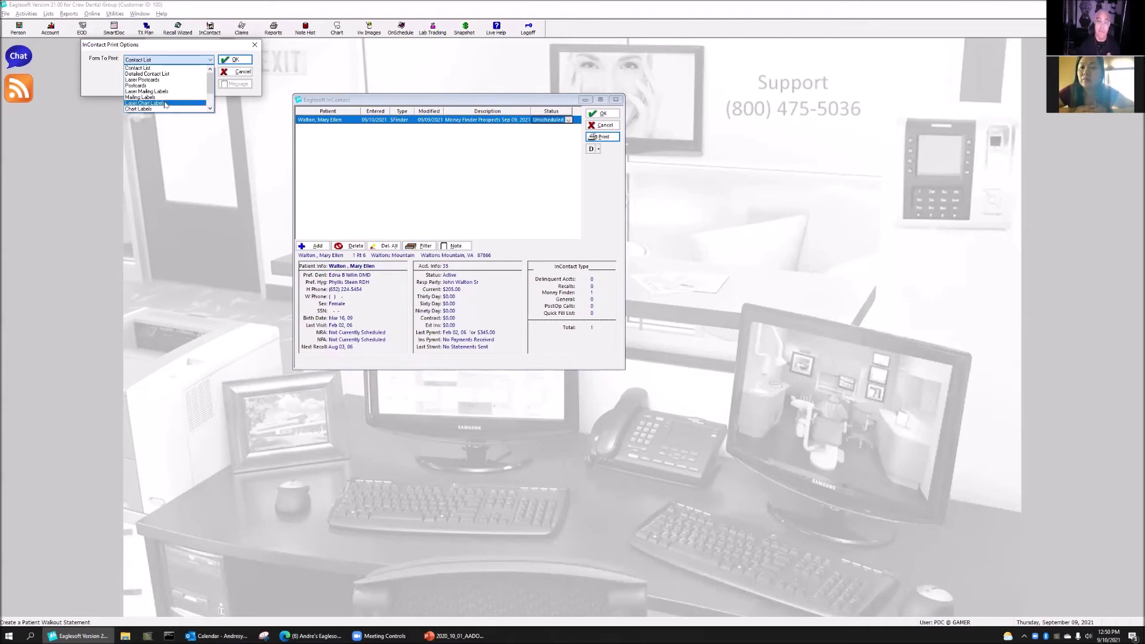
{"action": "left_click", "coordinate": [188, 67]}
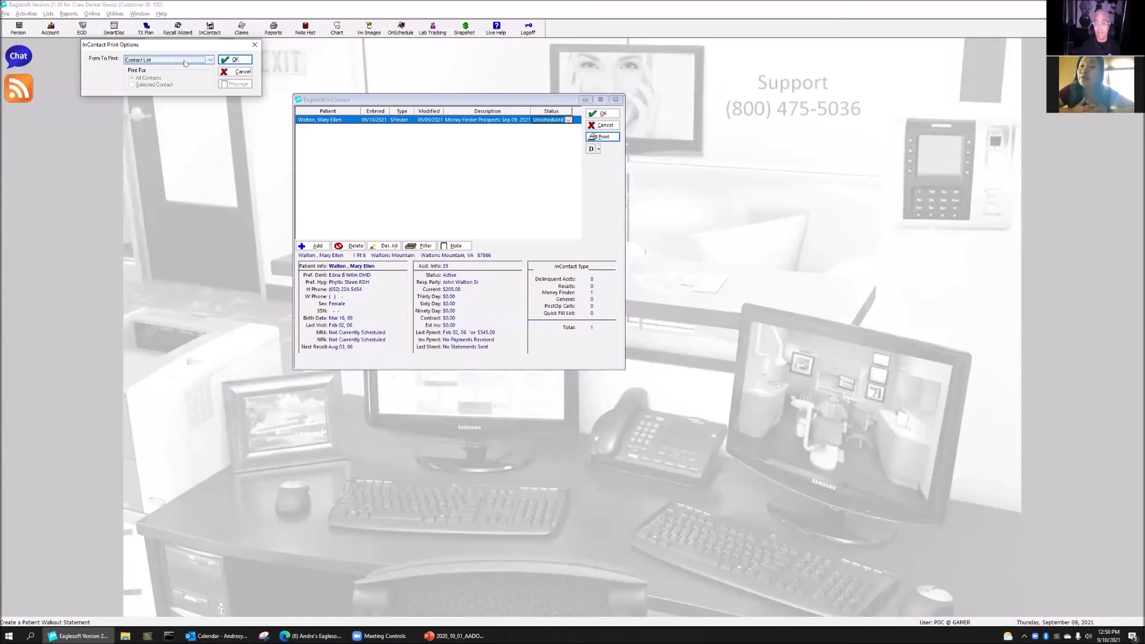
{"action": "left_click", "coordinate": [242, 72]}
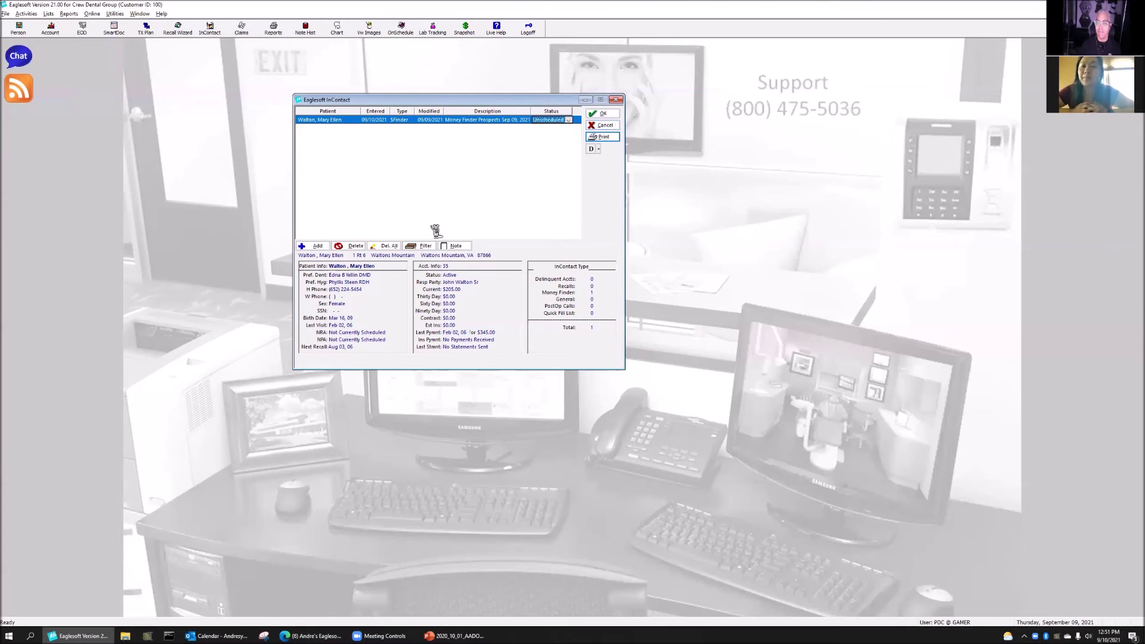
Step: Remove all people from InContact and save the emptied list
{"action": "left_click", "coordinate": [391, 246]}
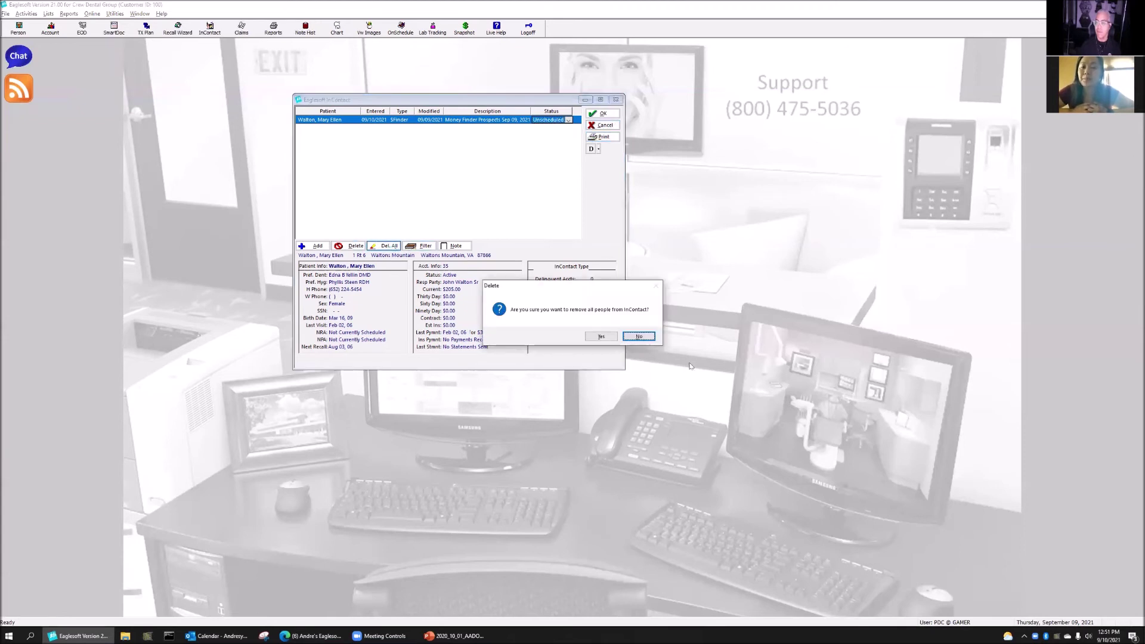
{"action": "left_click", "coordinate": [602, 335]}
{"action": "left_click", "coordinate": [618, 112]}
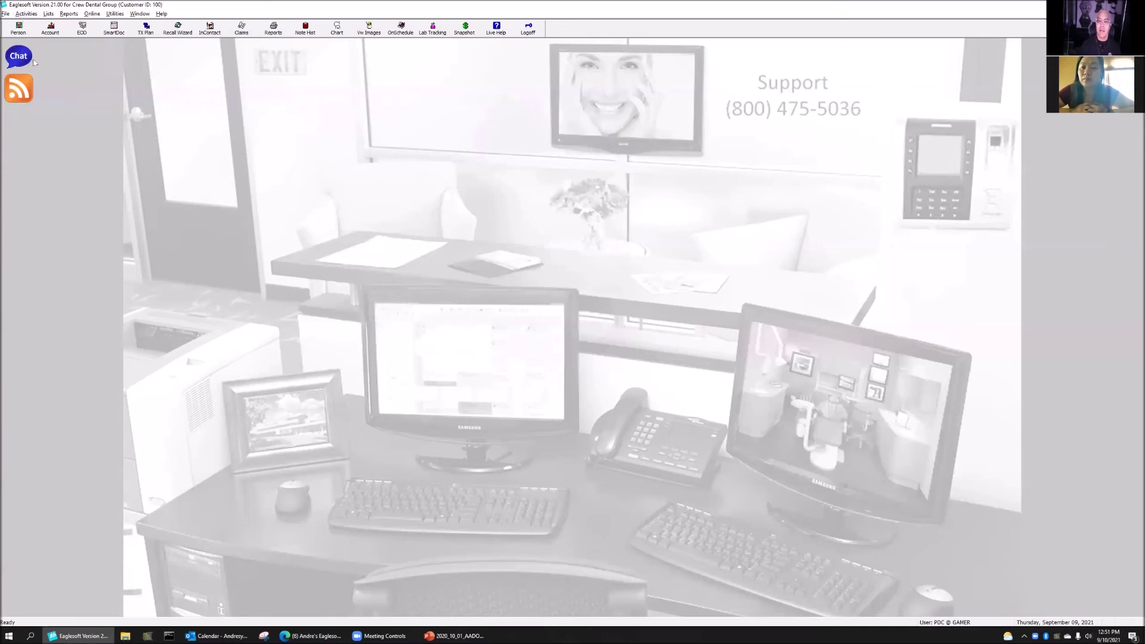
Step: Open The Money Finder, look through its preset categories and load Maximize Insurance
{"action": "left_click", "coordinate": [27, 13]}
{"action": "mouse_move", "coordinate": [119, 243]}
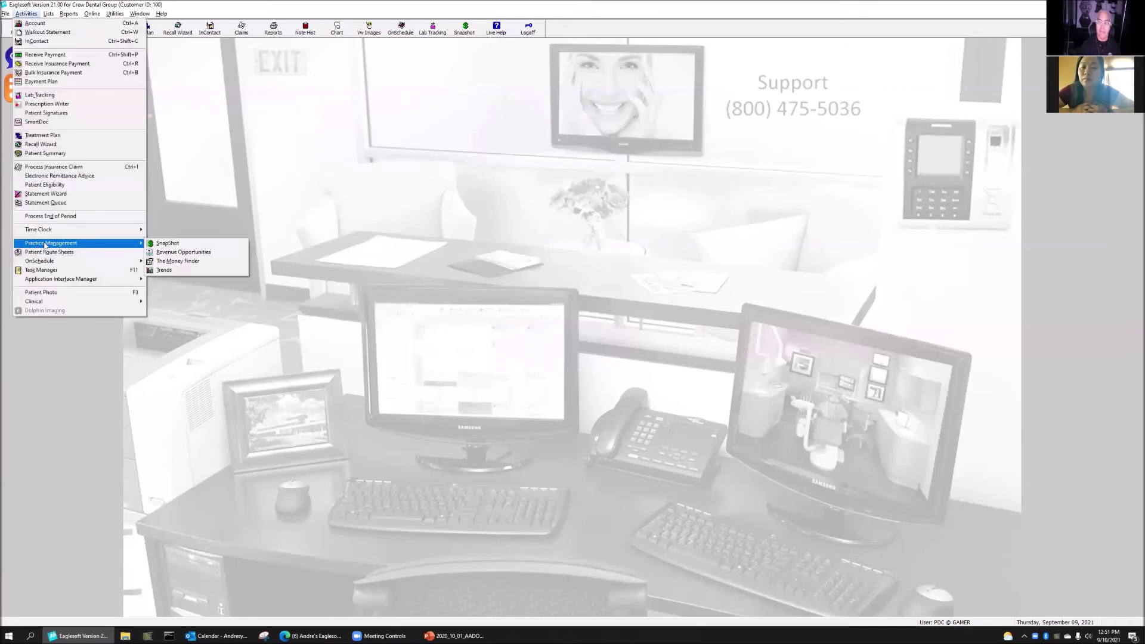
{"action": "left_click", "coordinate": [242, 266]}
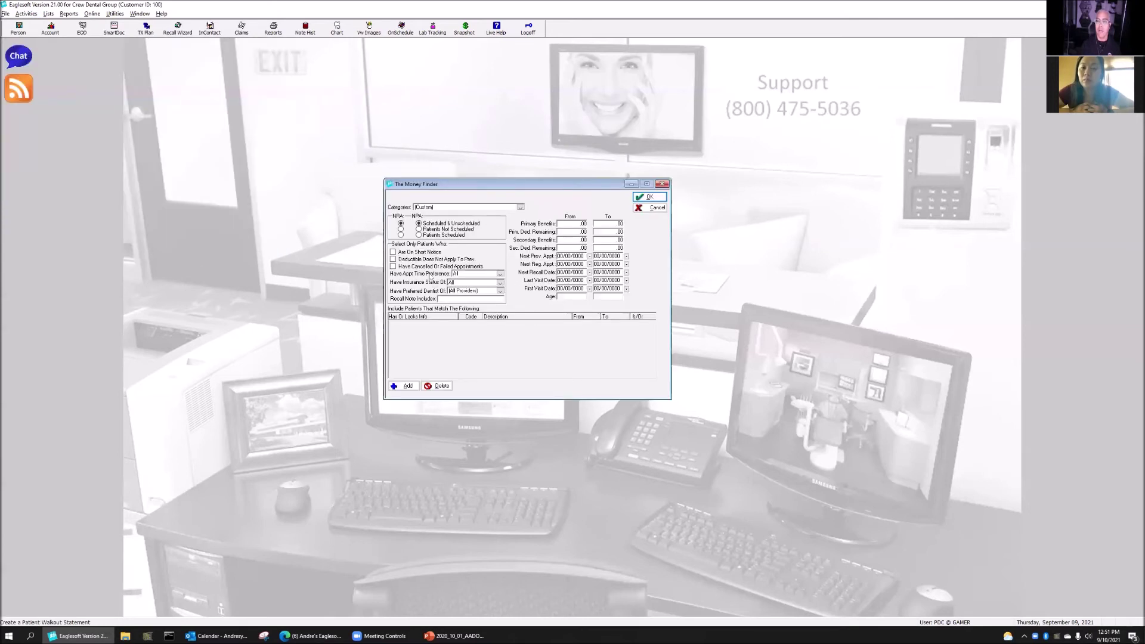
{"action": "left_click", "coordinate": [474, 207]}
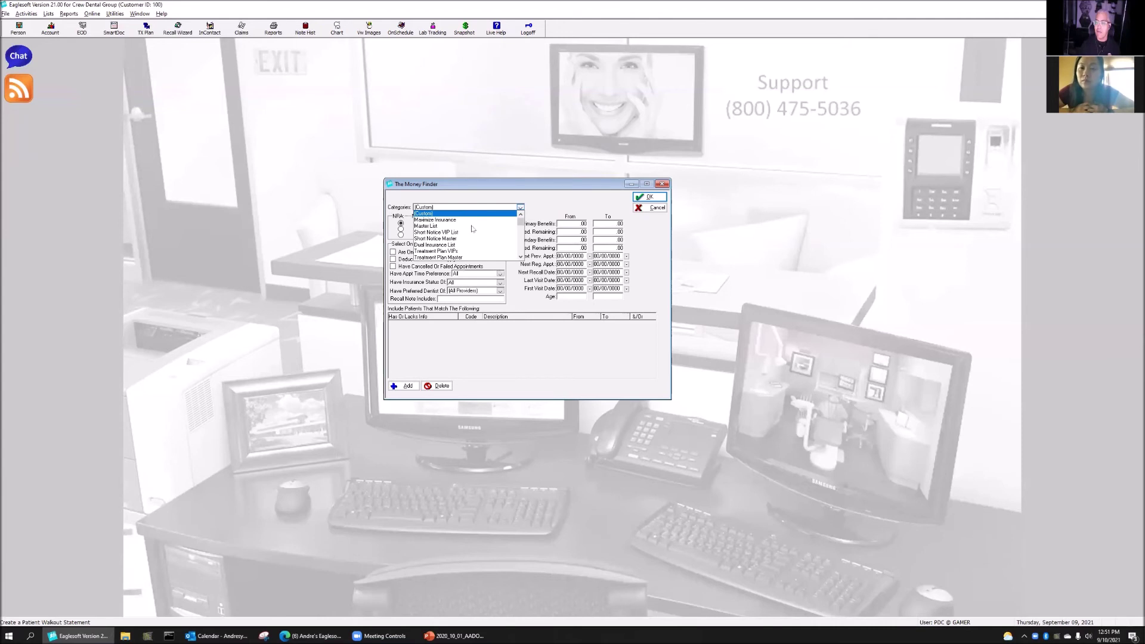
{"action": "scroll", "coordinate": [472, 228], "scroll_direction": "down", "scroll_amount": 5}
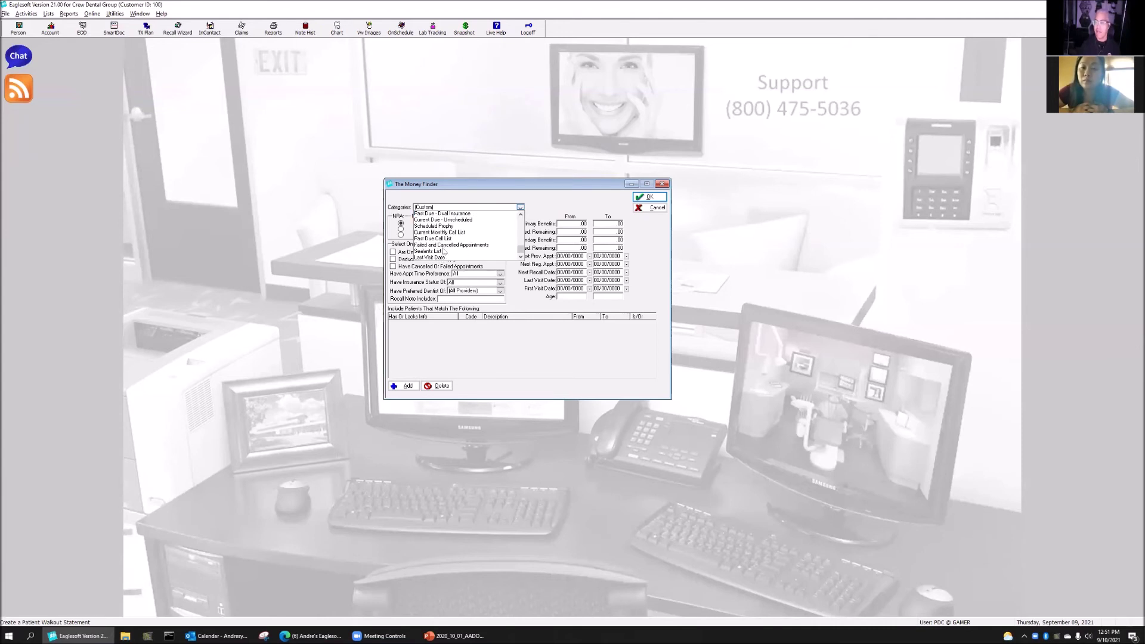
{"action": "scroll", "coordinate": [443, 255], "scroll_direction": "up", "scroll_amount": 5}
{"action": "left_click", "coordinate": [444, 221]}
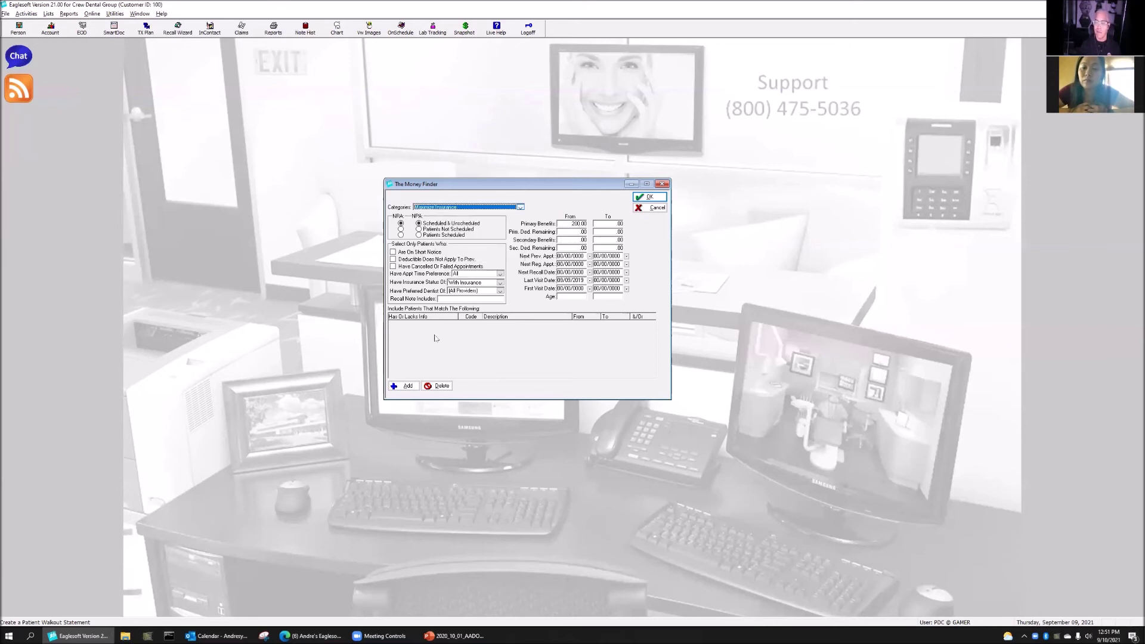
{"action": "left_click", "coordinate": [436, 207]}
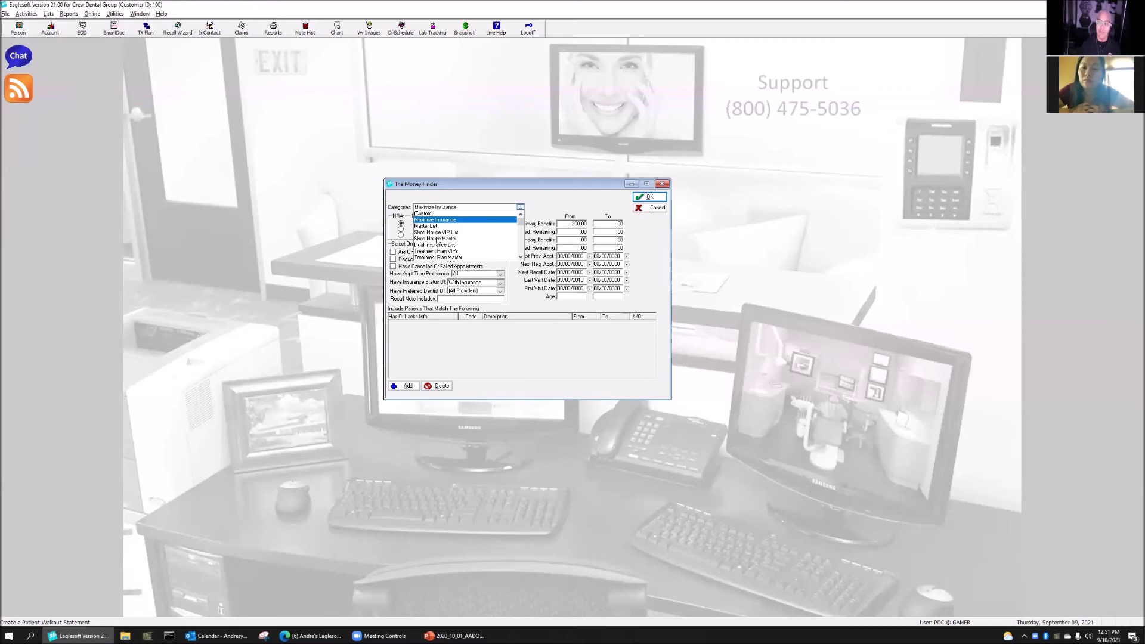
{"action": "left_click", "coordinate": [551, 204]}
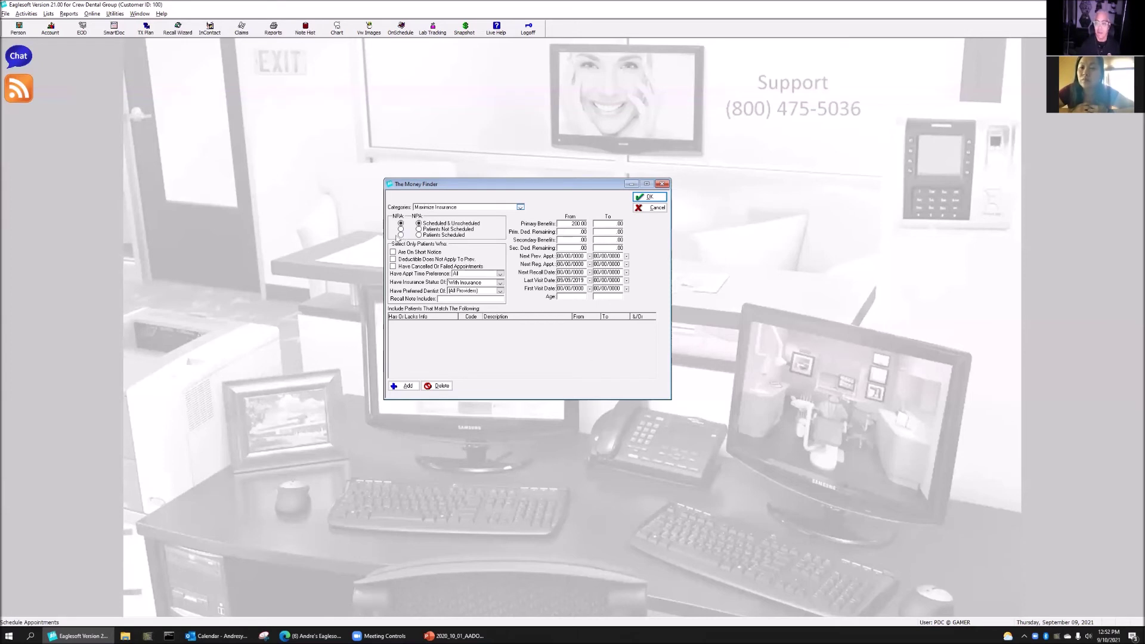
Step: Limit both NRA and NPA to Patients Not Scheduled, and close The Money Finder without running the search
{"action": "left_click", "coordinate": [401, 230]}
{"action": "left_click", "coordinate": [420, 229]}
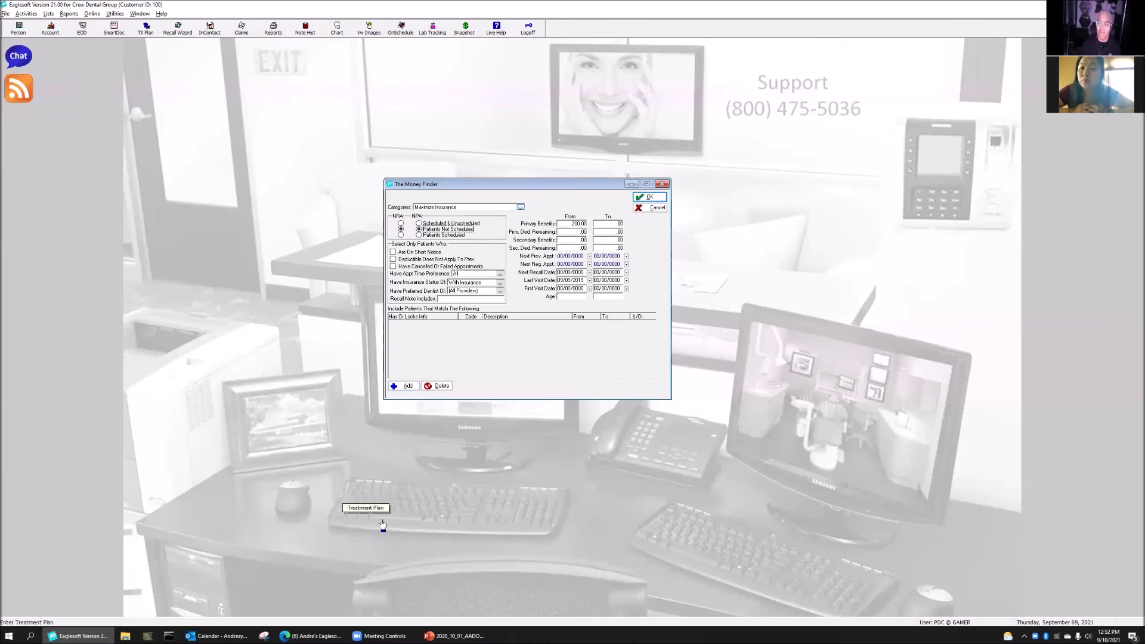
{"action": "left_click", "coordinate": [657, 209]}
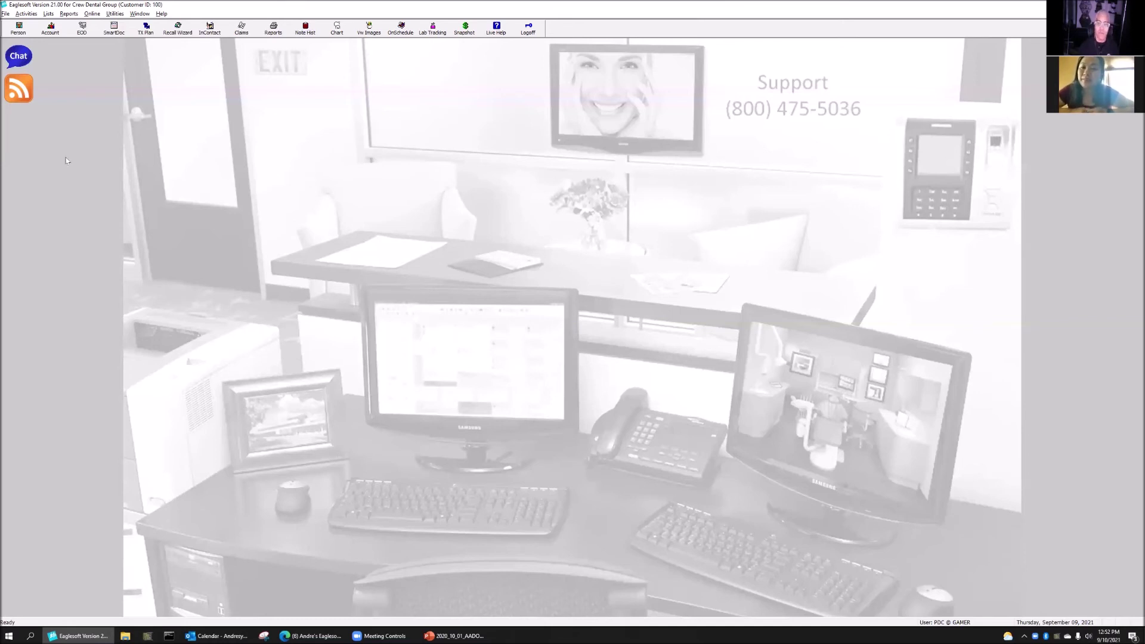
Step: Open a fresh Money Finder search and add a Has A Completed Service criterion for code D0150
{"action": "left_click", "coordinate": [27, 13]}
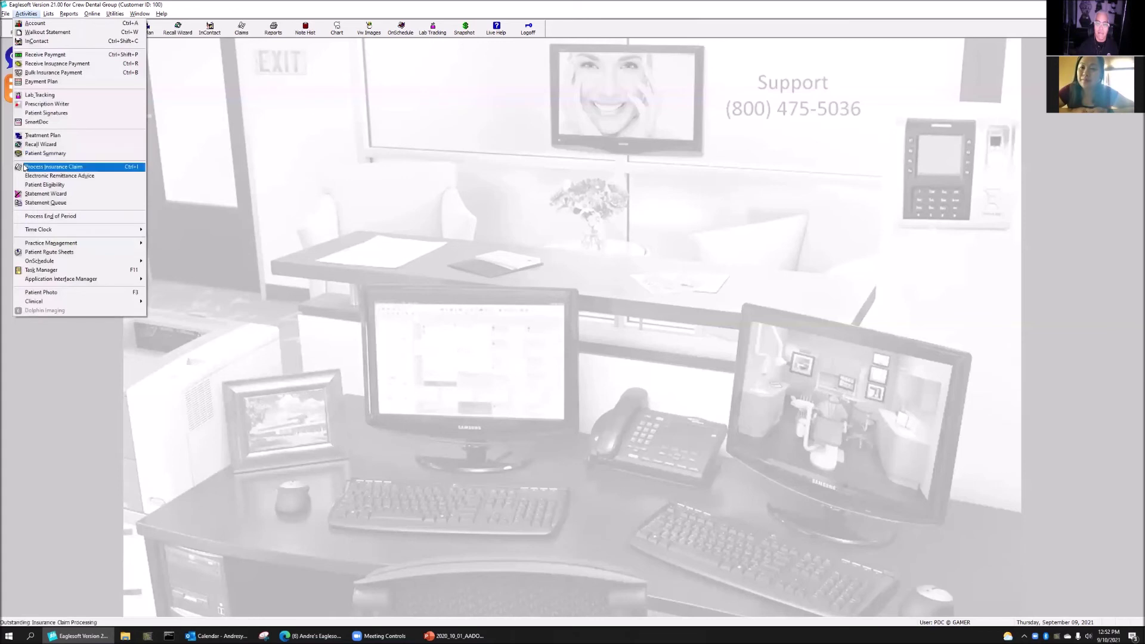
{"action": "mouse_move", "coordinate": [62, 243]}
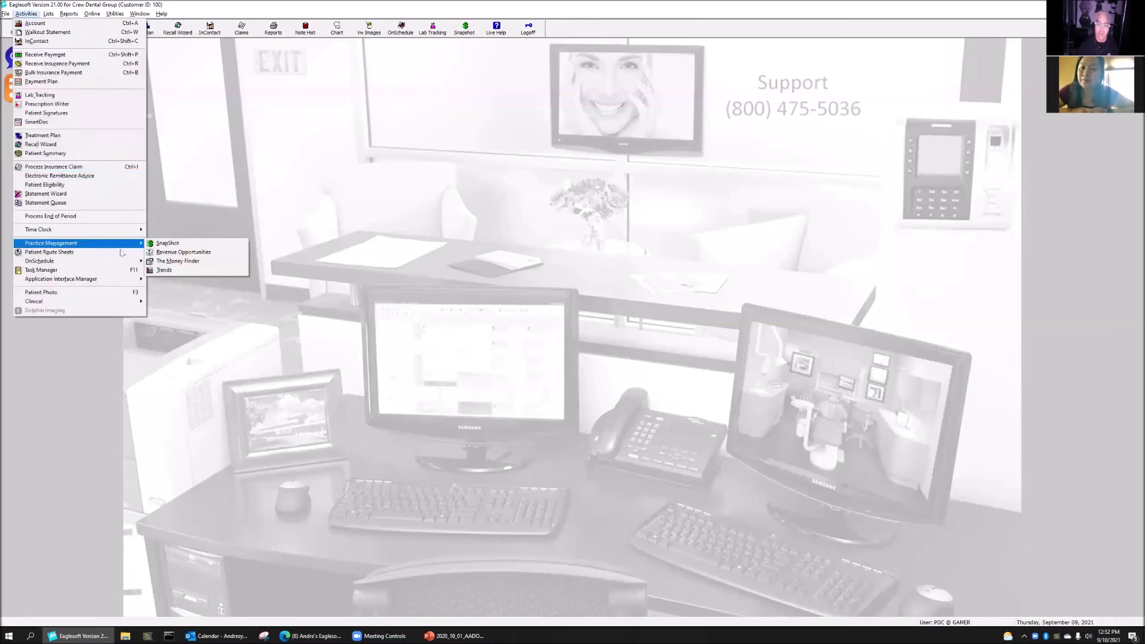
{"action": "left_click", "coordinate": [187, 262]}
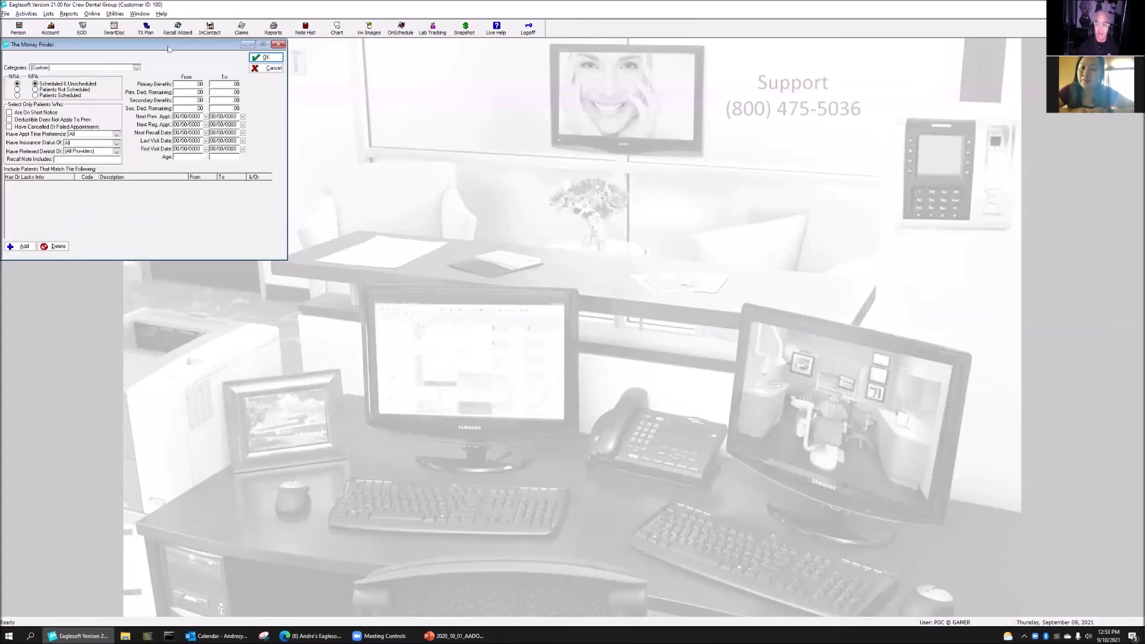
{"action": "left_click", "coordinate": [296, 372]}
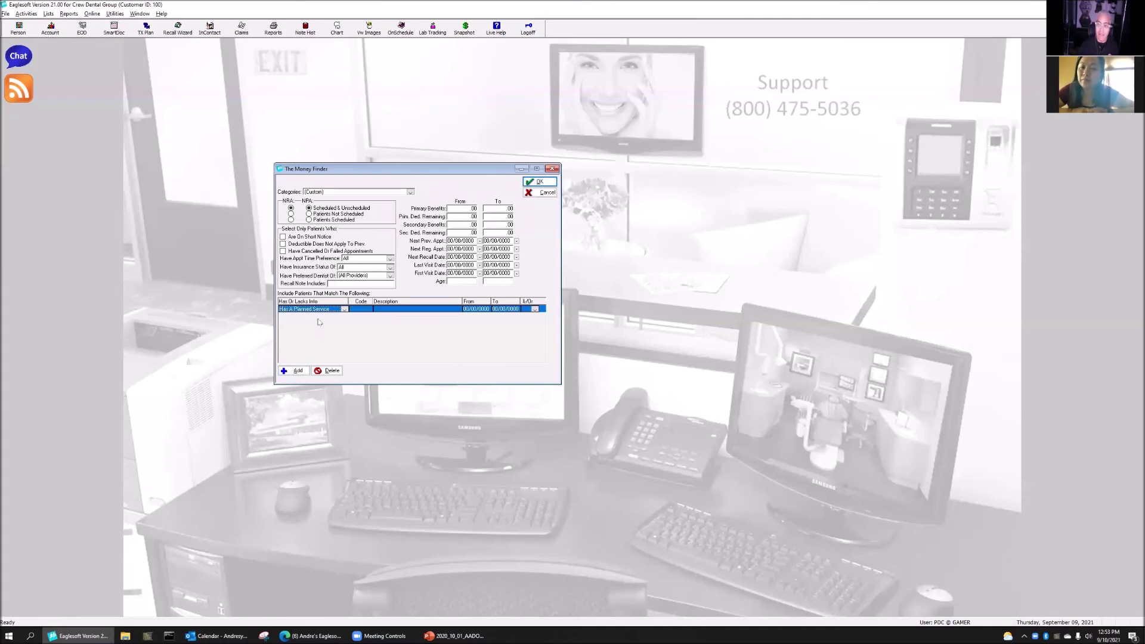
{"action": "left_click", "coordinate": [321, 311]}
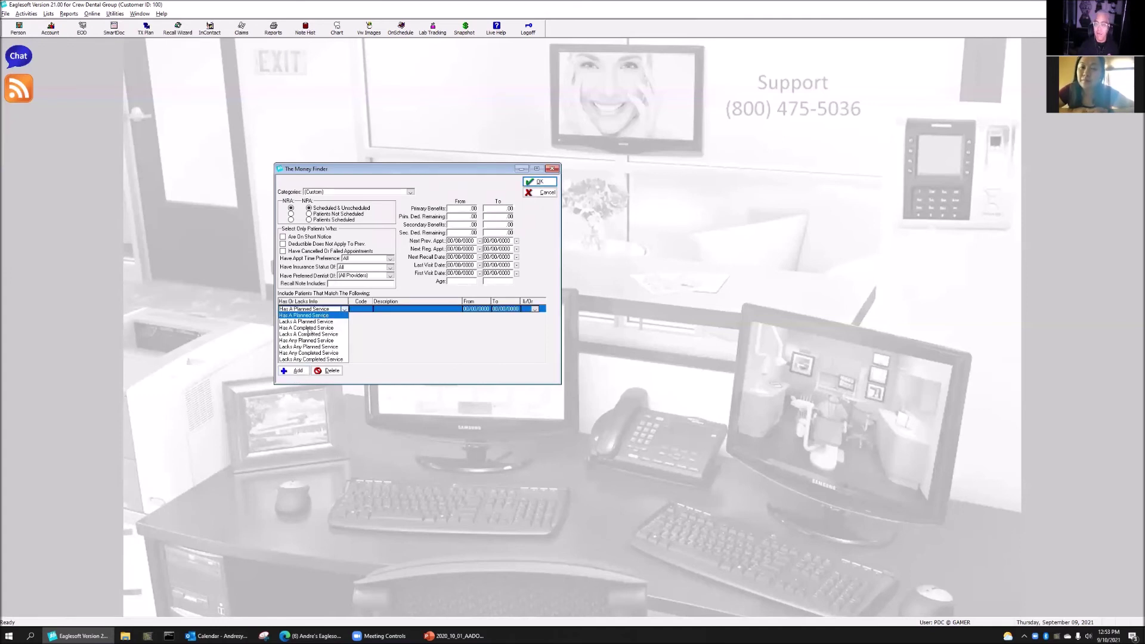
{"action": "left_click", "coordinate": [308, 328]}
{"action": "left_click", "coordinate": [365, 310]}
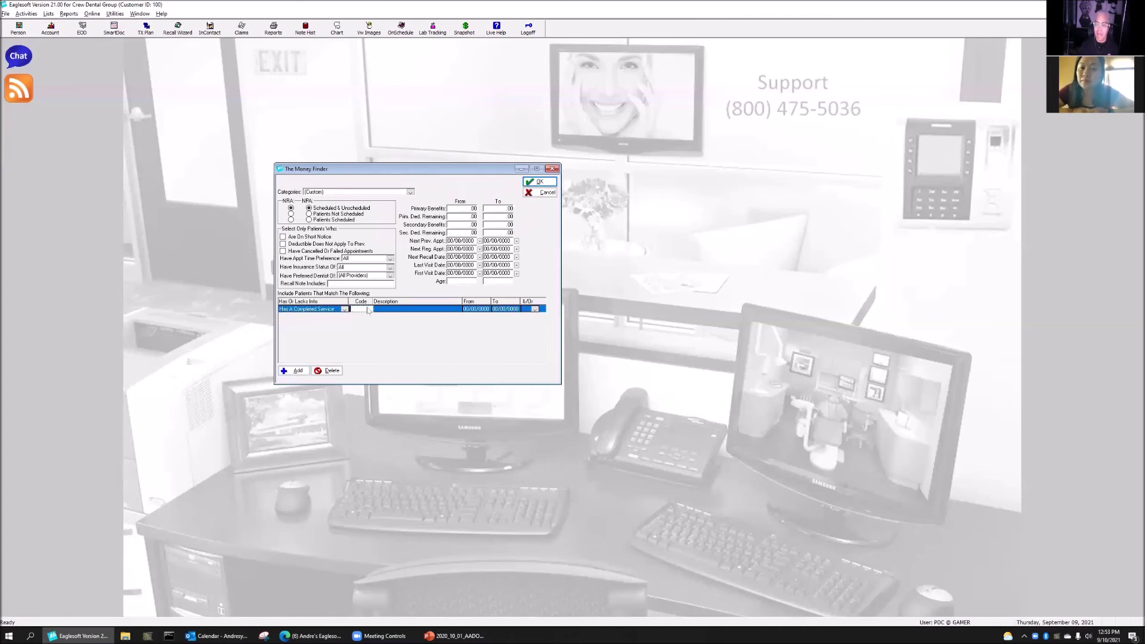
{"action": "type", "text": "d0150"}
{"action": "key", "text": "Tab"}
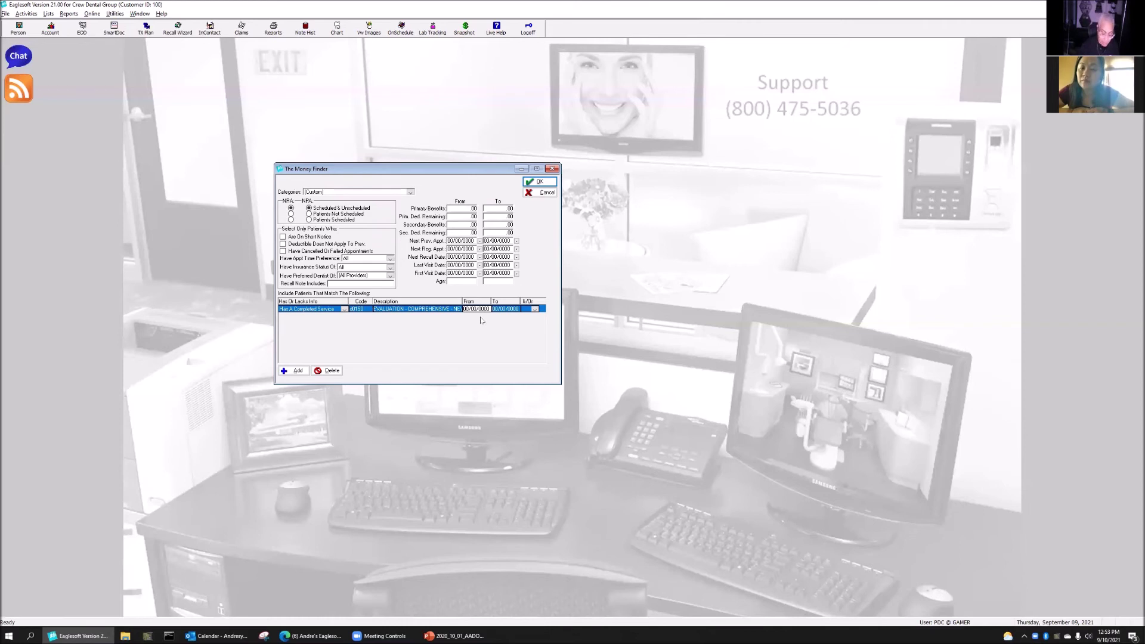
Step: Set the D0150 criterion's date range to 01/01/2021 through 12/31/2021 and join it to another criterion with And
{"action": "type", "text": "01/01/2021"}
{"action": "key", "text": "Tab"}
{"action": "type", "text": "12312020"}
{"action": "key", "text": "Tab"}
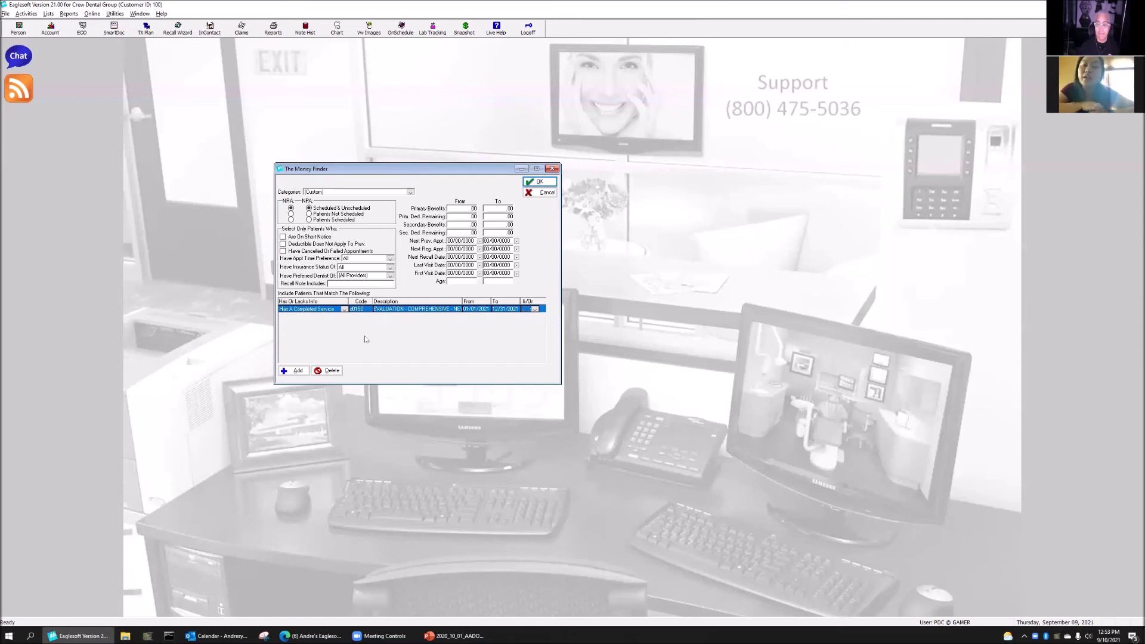
{"action": "left_click", "coordinate": [535, 310]}
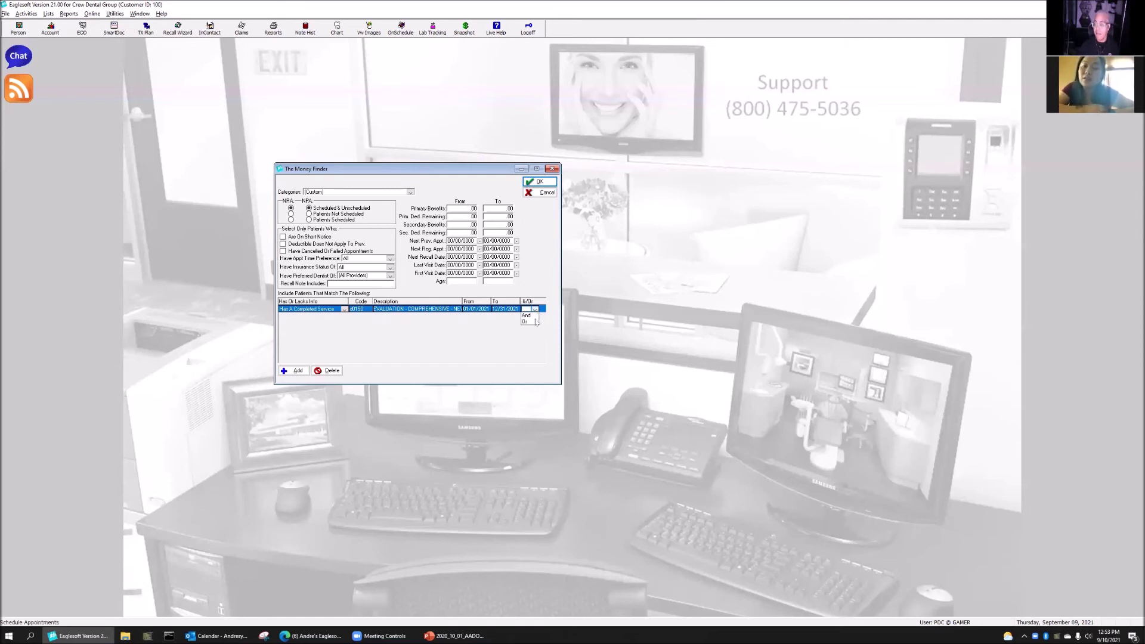
{"action": "left_click", "coordinate": [529, 316]}
Step: Set the second criterion to Has A Completed Service and open the service code list for its code
{"action": "left_click", "coordinate": [340, 316]}
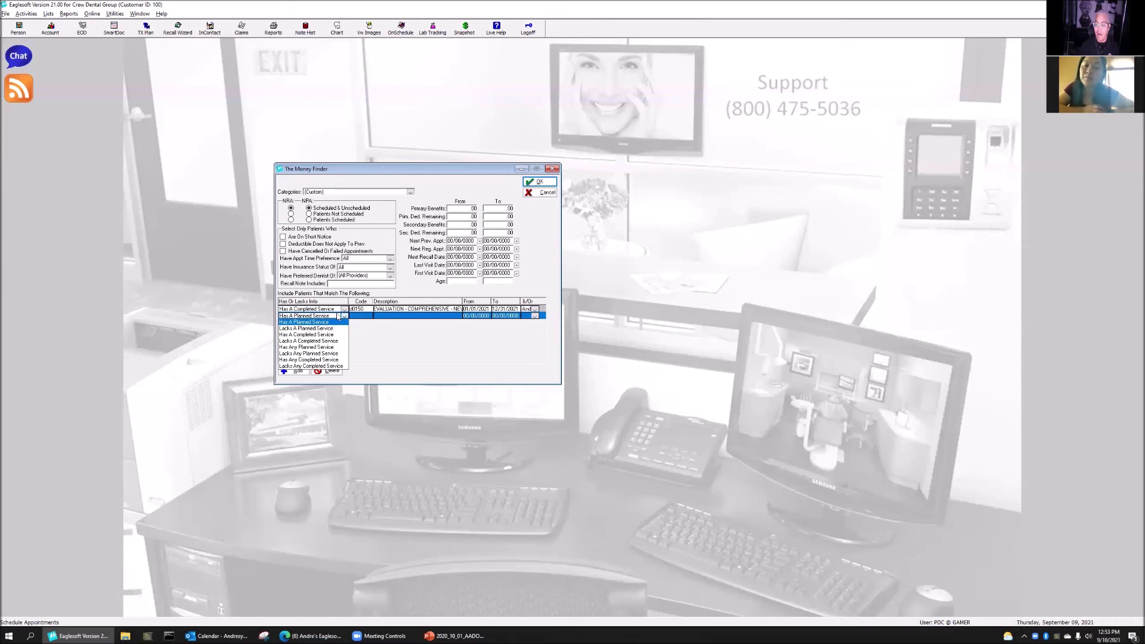
{"action": "left_click", "coordinate": [298, 335]}
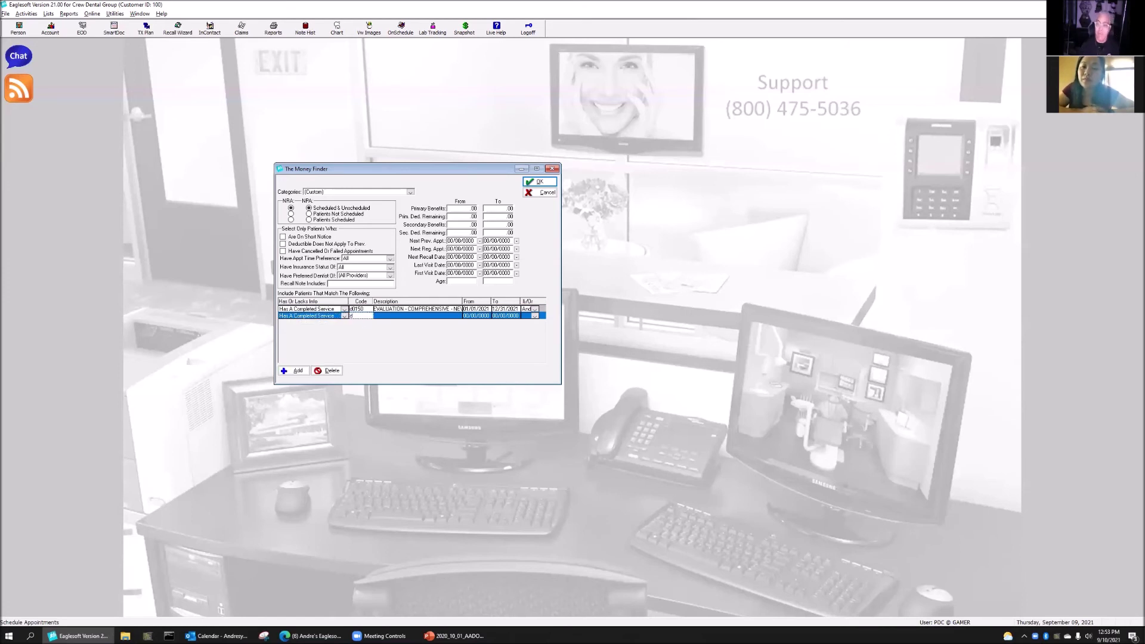
{"action": "double_click", "coordinate": [361, 316]}
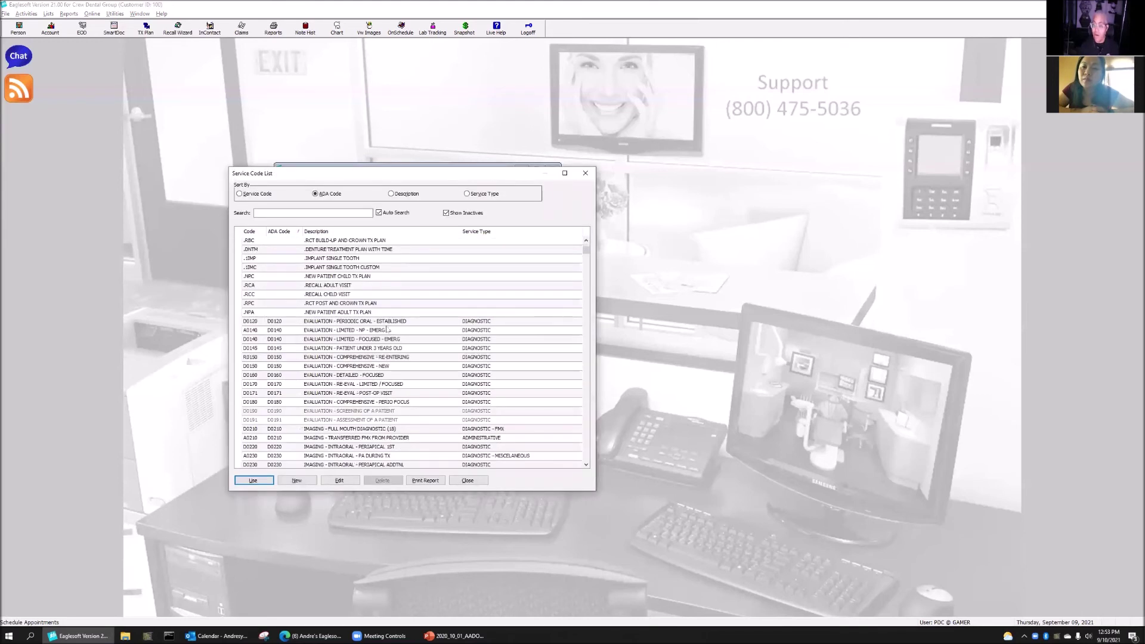
Step: Try code A0140, Evaluation - Limited - NP - Emerg, for the second completed-service criterion, and delete that criterion
{"action": "left_click", "coordinate": [328, 332]}
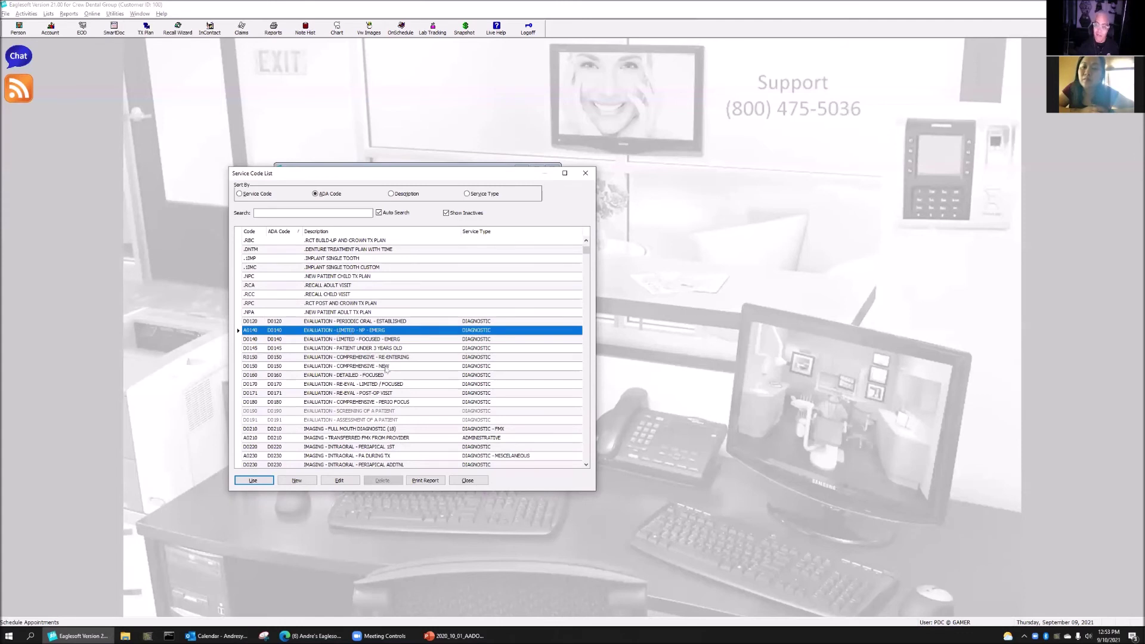
{"action": "left_click", "coordinate": [341, 367]}
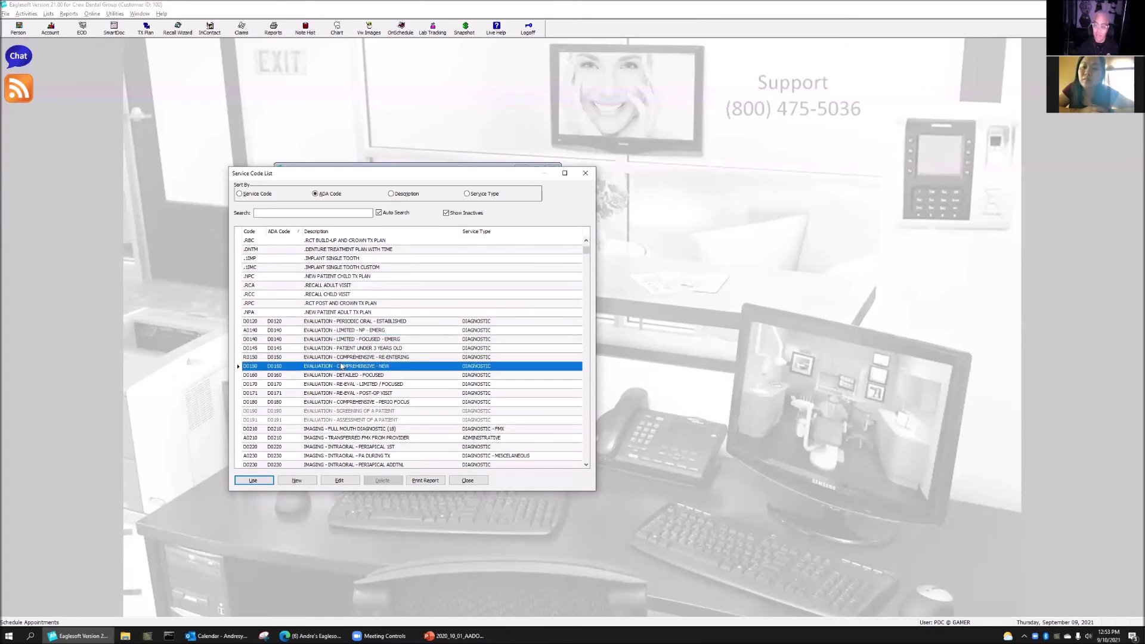
{"action": "left_click", "coordinate": [373, 332]}
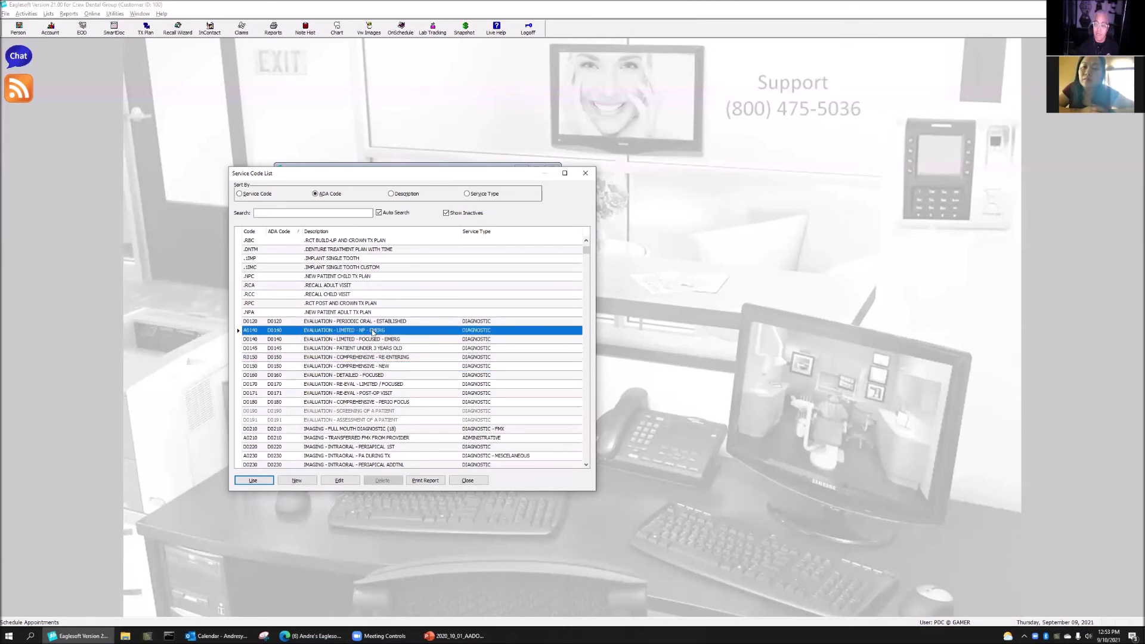
{"action": "left_click", "coordinate": [356, 322]}
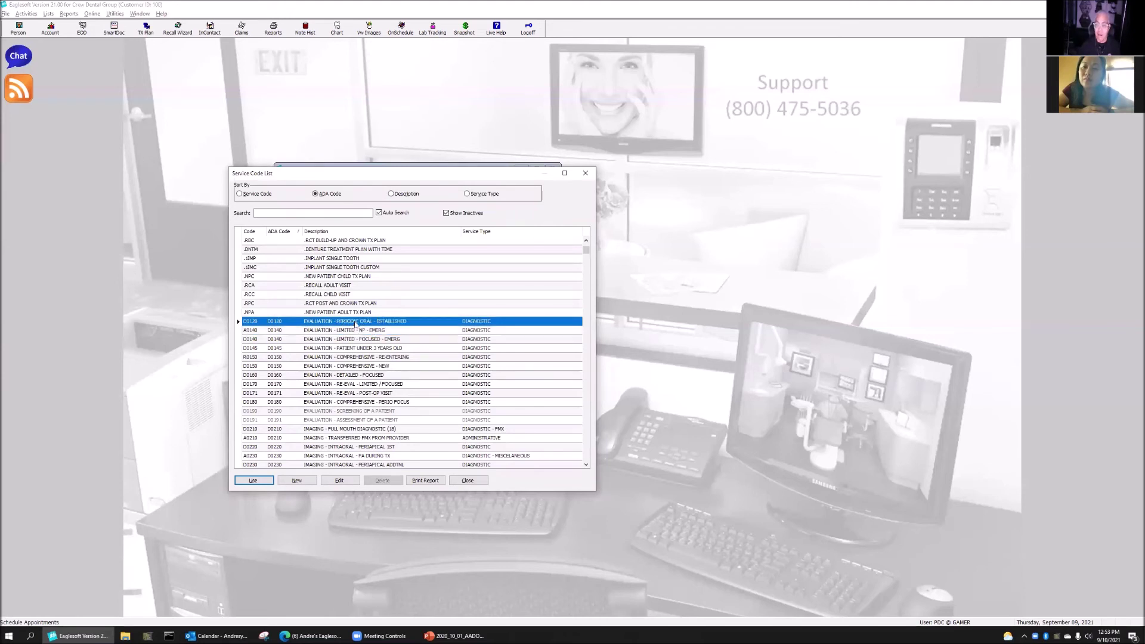
{"action": "left_click", "coordinate": [376, 339]}
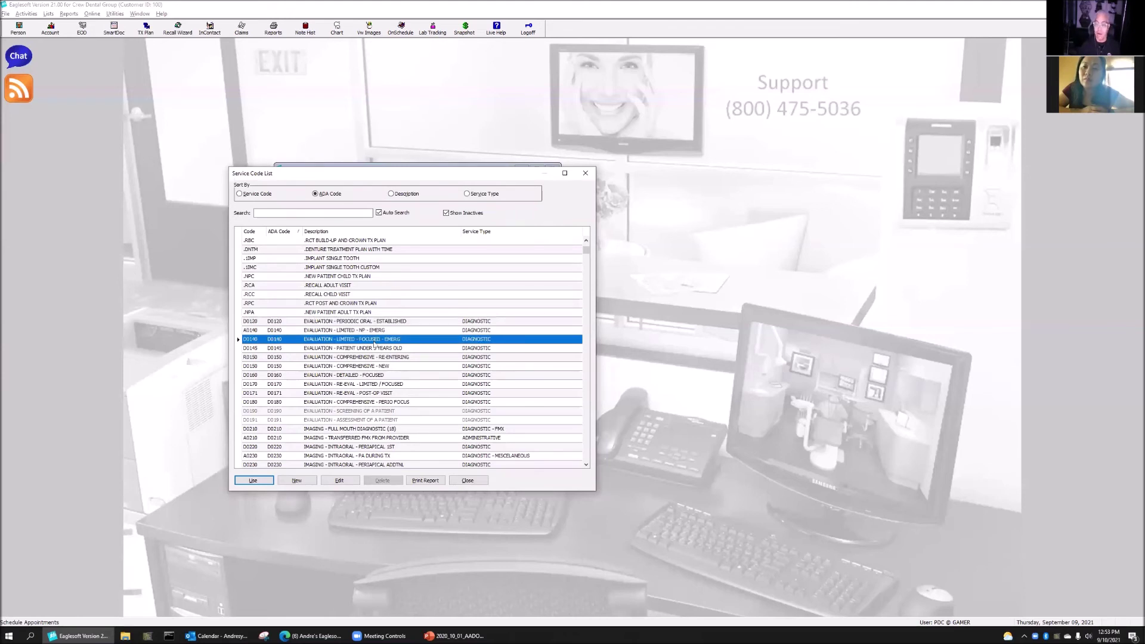
{"action": "left_click", "coordinate": [382, 331]}
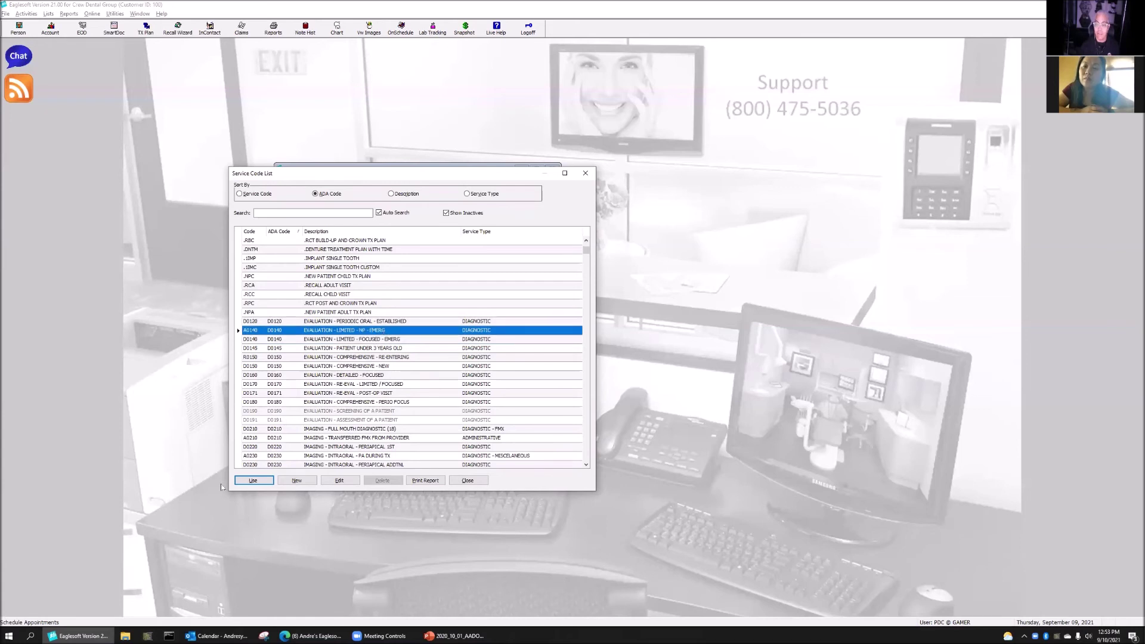
{"action": "left_click", "coordinate": [256, 481]}
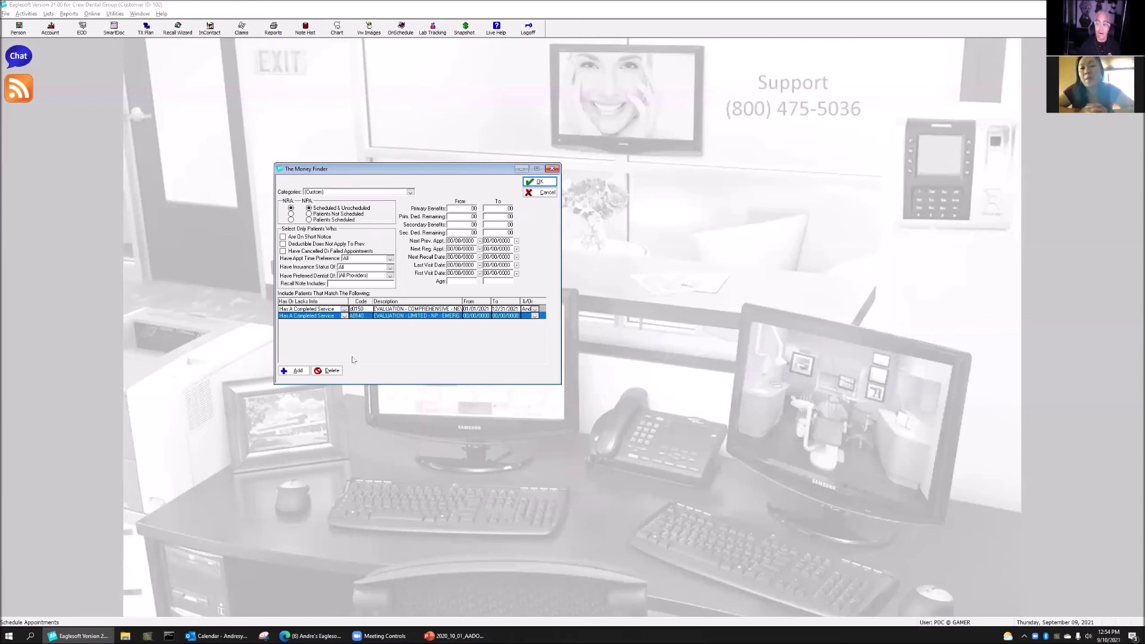
{"action": "left_click", "coordinate": [327, 370]}
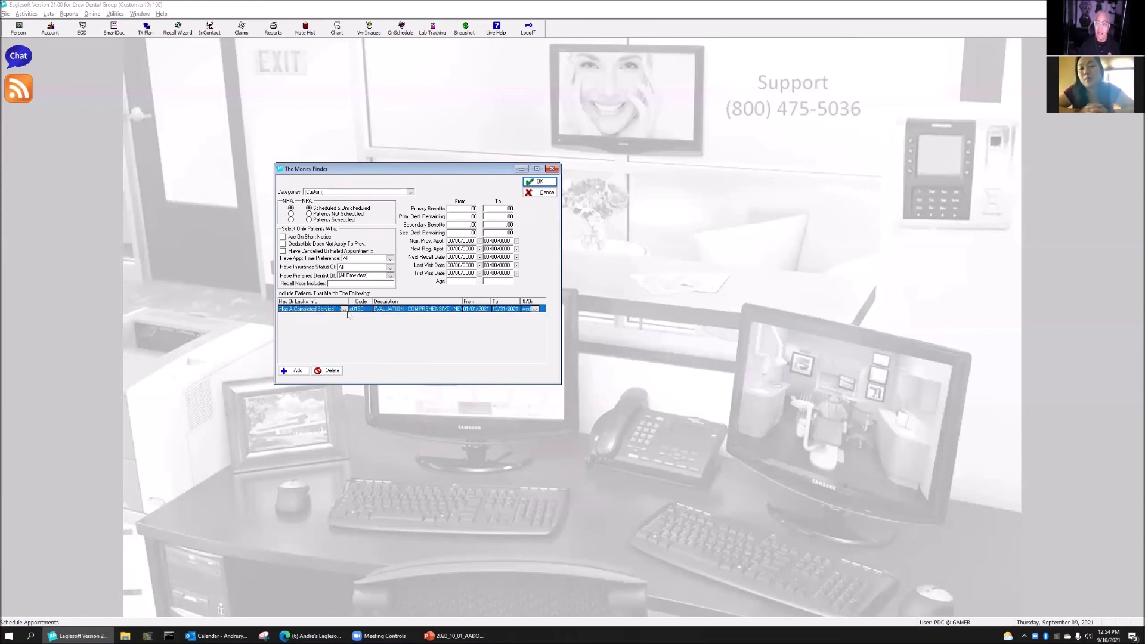
Step: Join D0150 with And to a new Has A Completed Service criterion and try code D9129 for it
{"action": "left_click", "coordinate": [535, 309]}
{"action": "left_click", "coordinate": [527, 316]}
{"action": "left_click", "coordinate": [294, 371]}
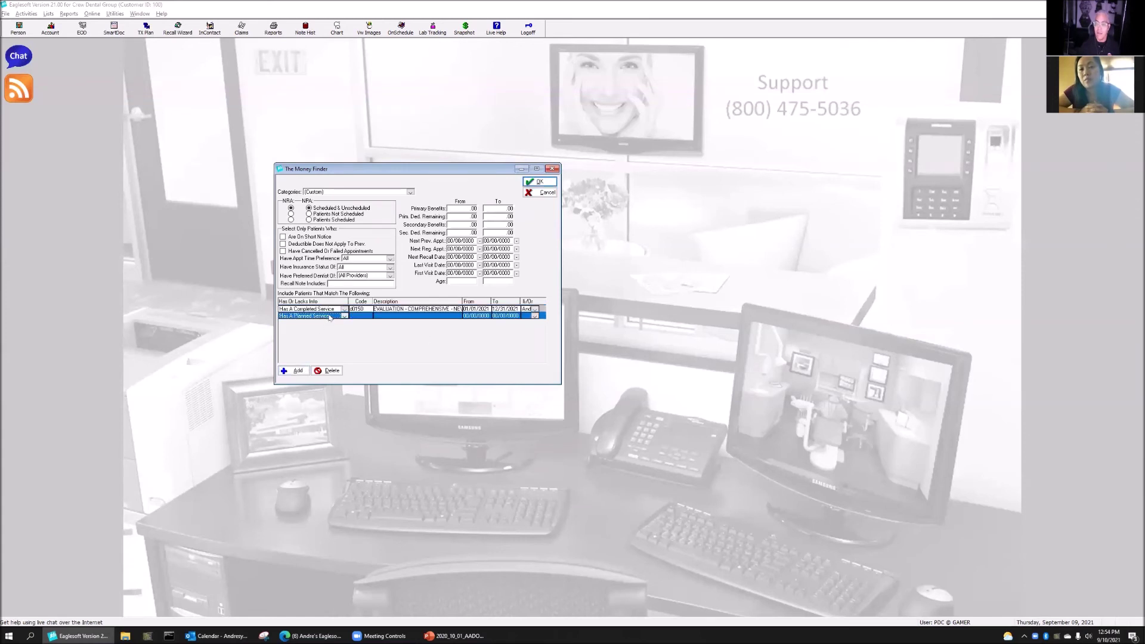
{"action": "left_click", "coordinate": [336, 316]}
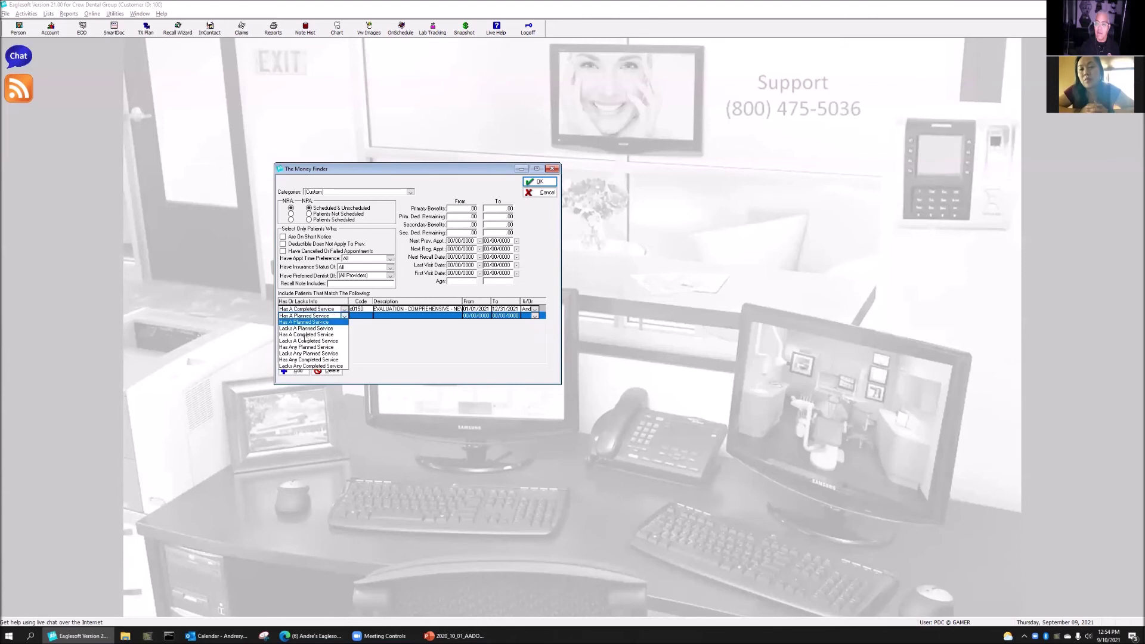
{"action": "left_click", "coordinate": [308, 334]}
{"action": "type", "text": "d9129"}
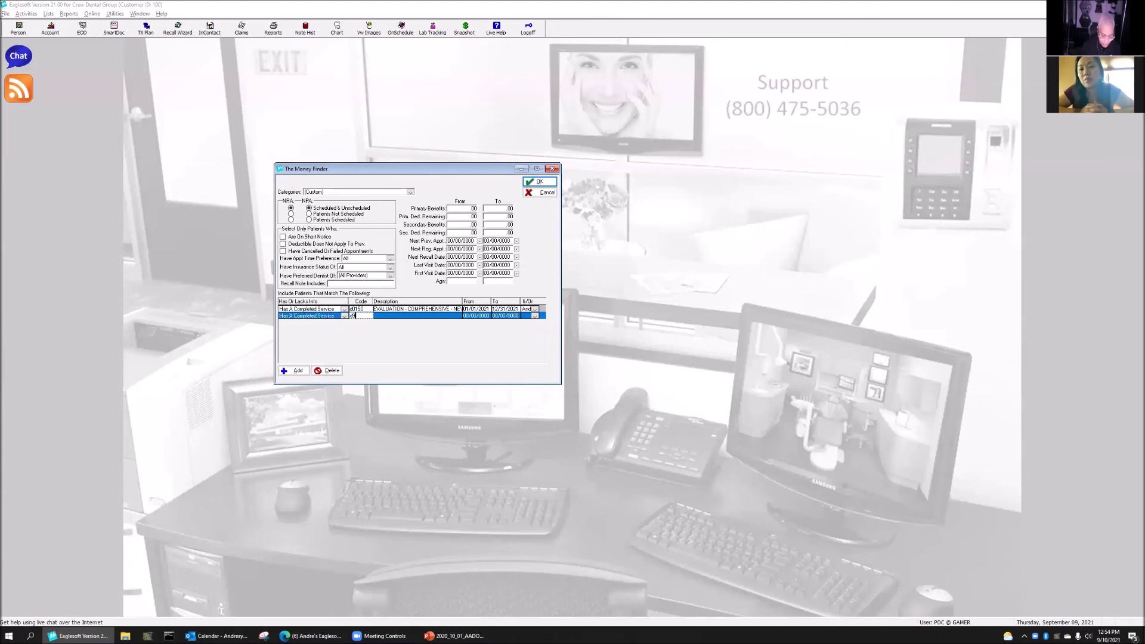
{"action": "key", "text": "Tab"}
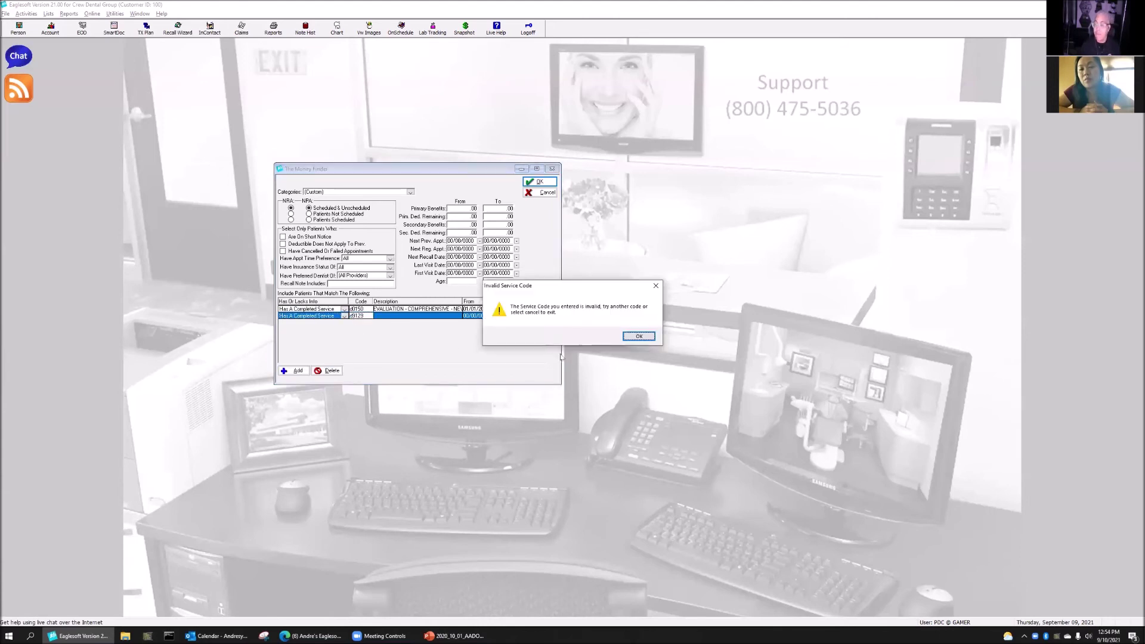
{"action": "left_click", "coordinate": [636, 339]}
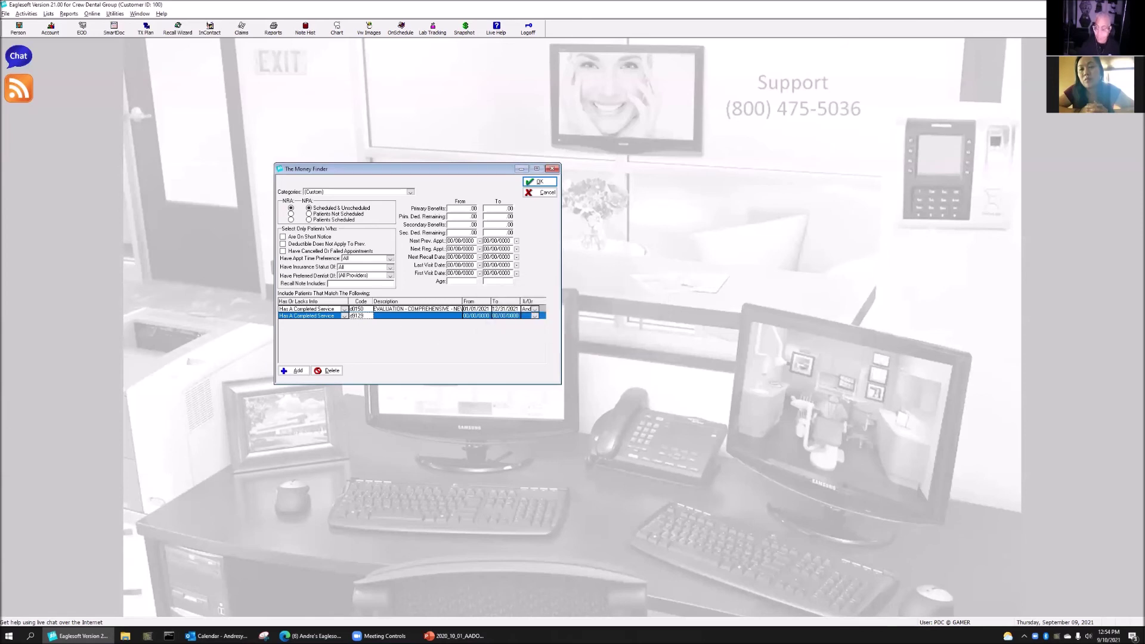
Step: Replace the second criterion's service code with D0120
{"action": "key", "text": "BackSpace"}
{"action": "key", "text": "BackSpace"}
{"action": "key", "text": "BackSpace"}
{"action": "key", "text": "BackSpace"}
{"action": "key", "text": "BackSpace"}
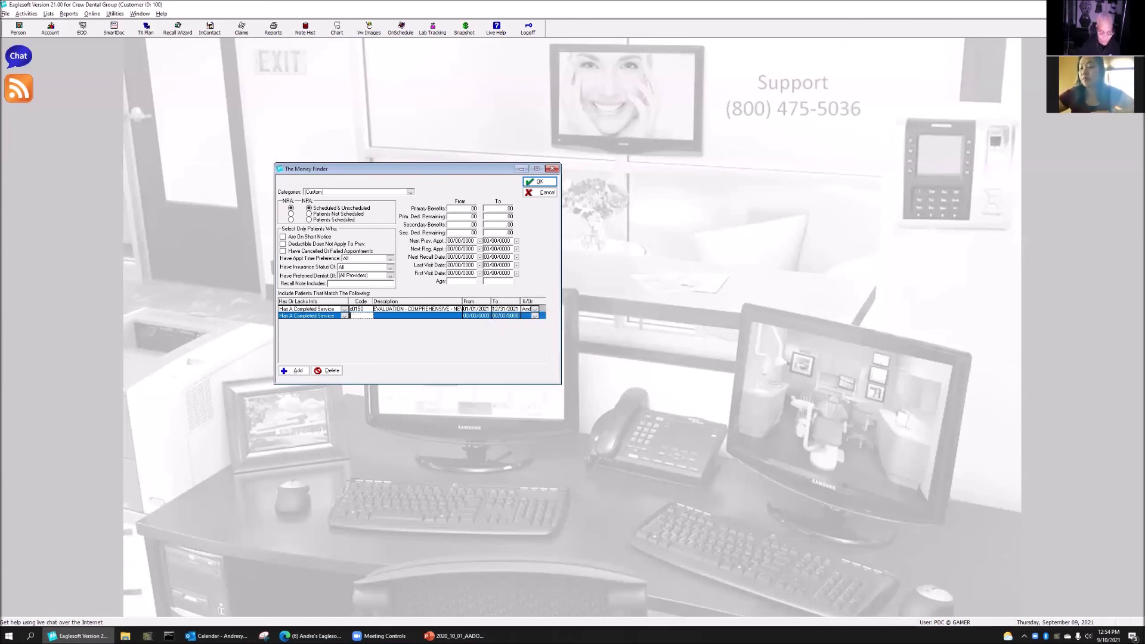
{"action": "type", "text": "d0120"}
{"action": "key", "text": "Tab"}
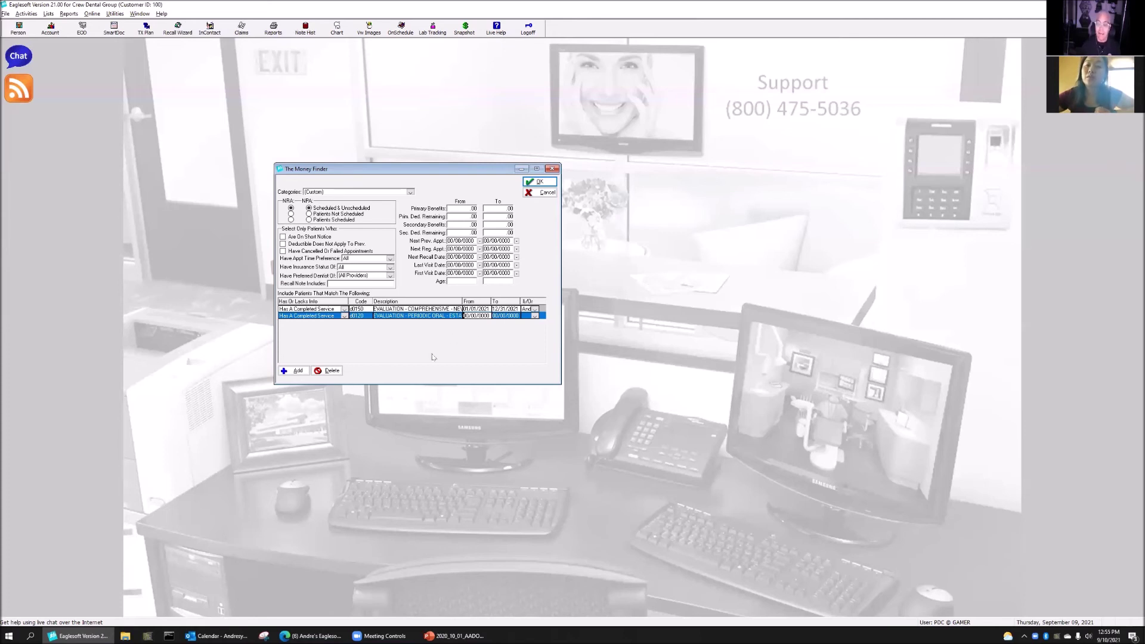
Step: Delete the D0120 criterion and limit both NRA and NPA to Patients Not Scheduled
{"action": "left_click", "coordinate": [328, 370]}
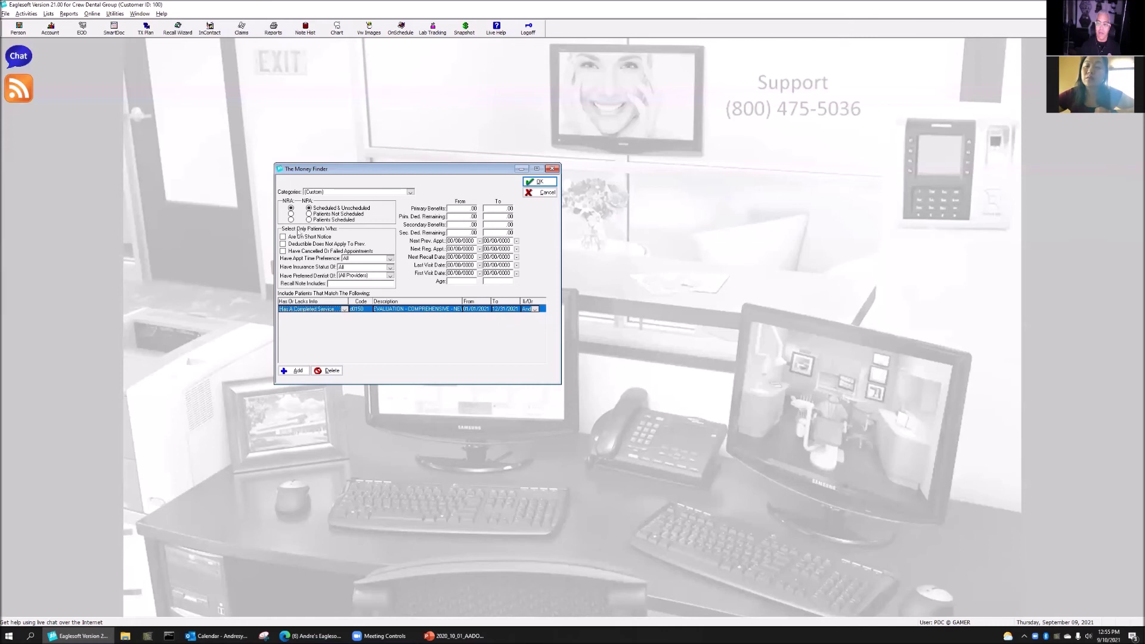
{"action": "left_click", "coordinate": [291, 214]}
{"action": "left_click", "coordinate": [320, 215]}
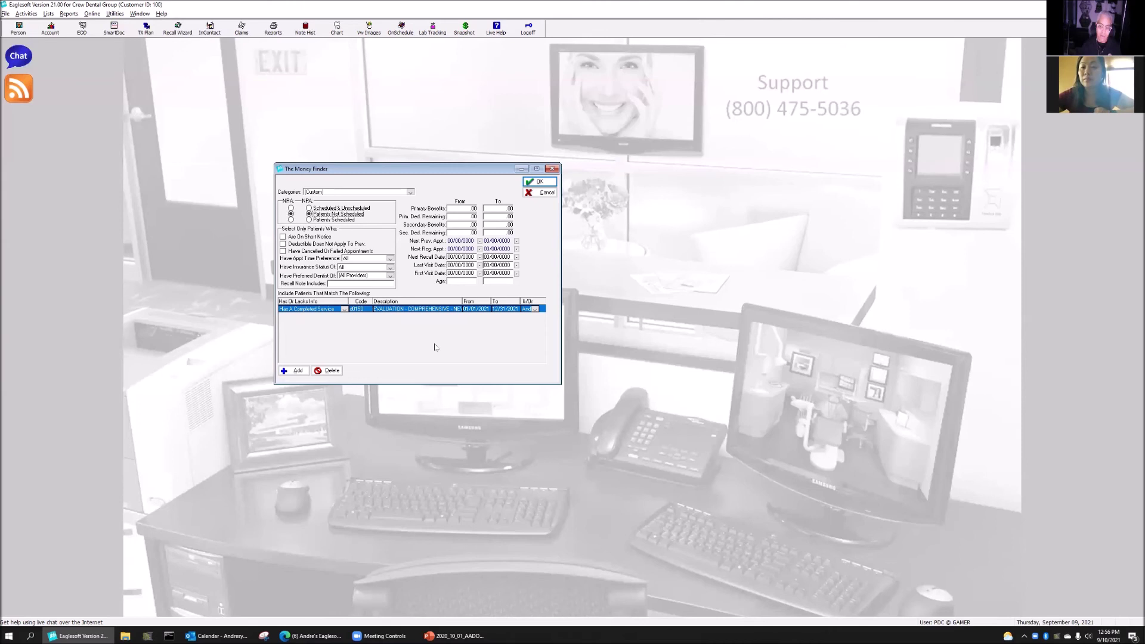
Step: Join the D0150 criterion with Or to a new Has A Completed Service criterion for code D0120
{"action": "left_click", "coordinate": [536, 309]}
{"action": "left_click", "coordinate": [536, 322]}
{"action": "left_click", "coordinate": [318, 326]}
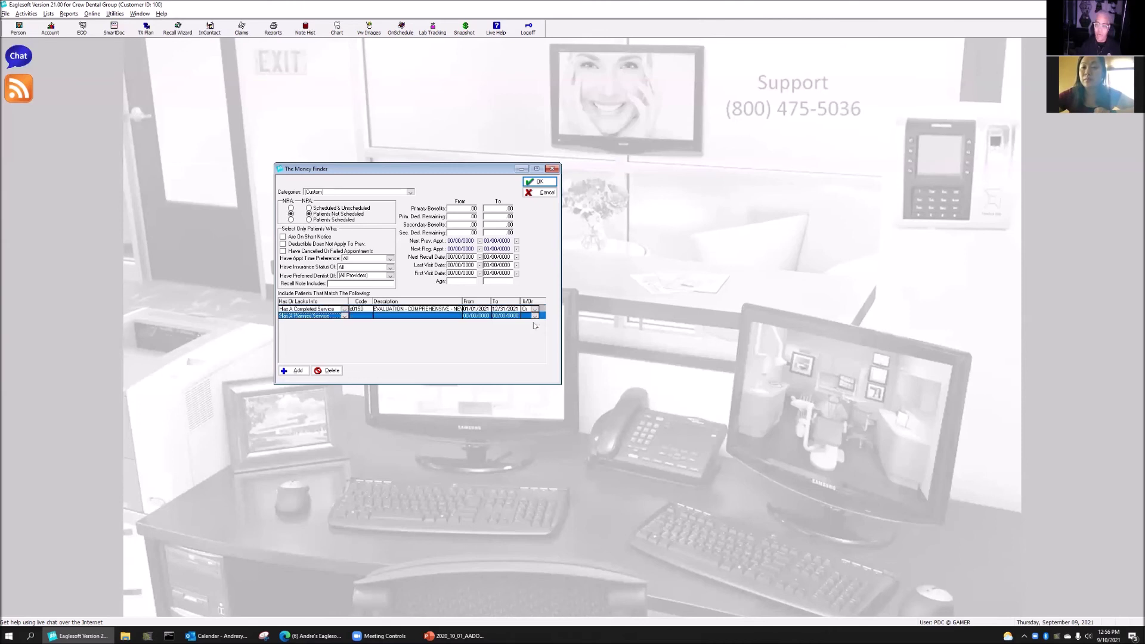
{"action": "left_click", "coordinate": [345, 316]}
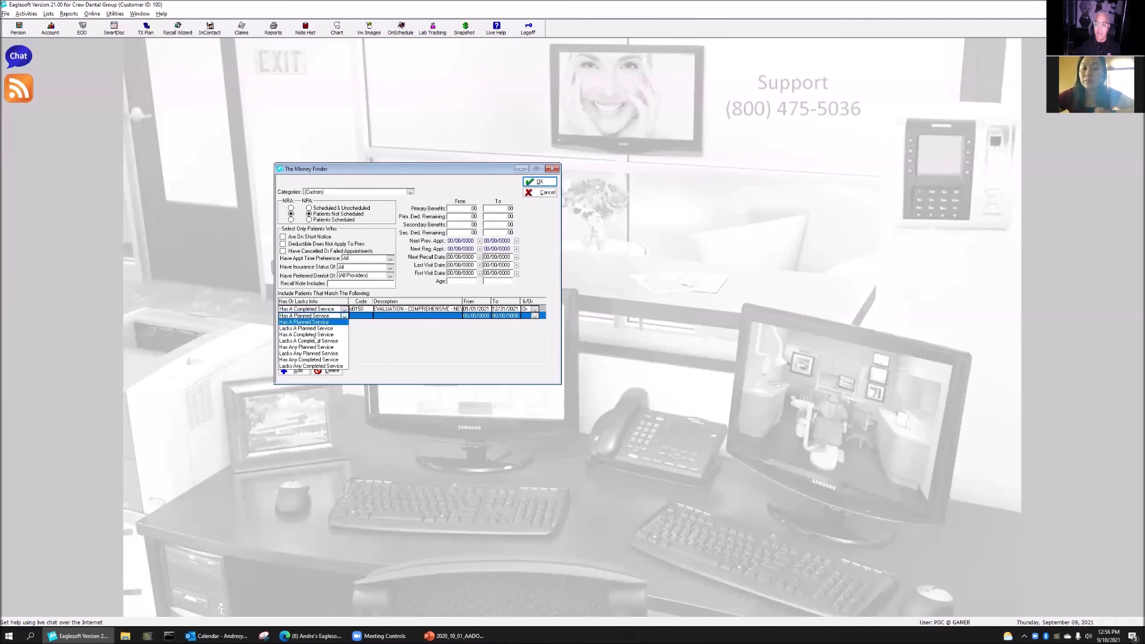
{"action": "left_click", "coordinate": [306, 335]}
{"action": "left_click", "coordinate": [361, 316]}
{"action": "type", "text": "d0120"}
{"action": "key", "text": "Tab"}
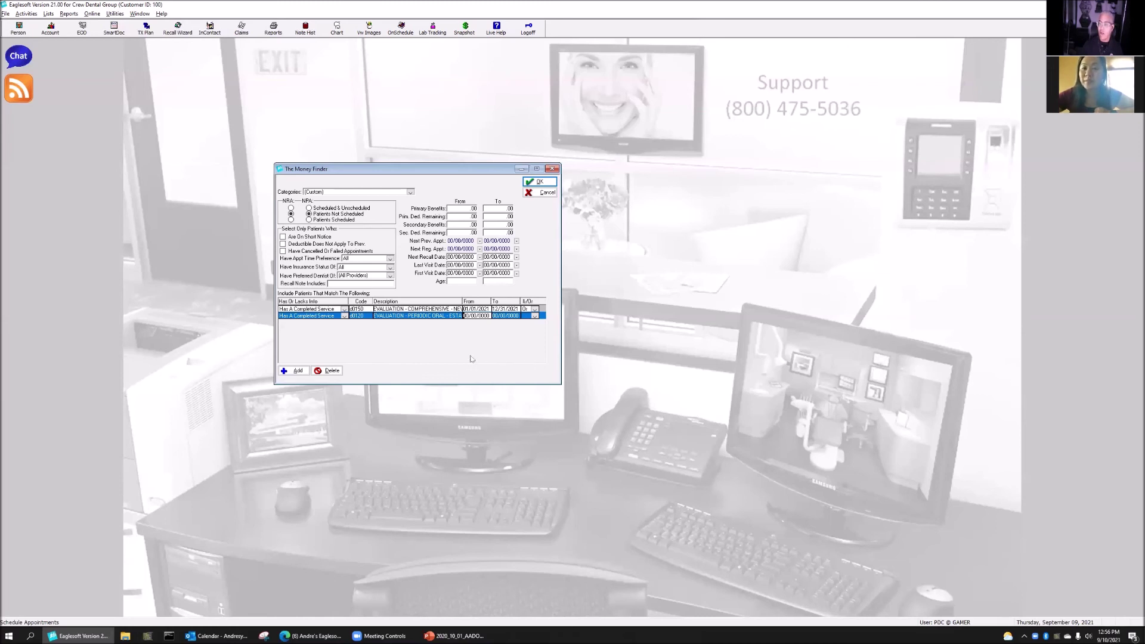
Step: View the search's output method options, and cancel out of them and The Money Finder
{"action": "left_click", "coordinate": [550, 185]}
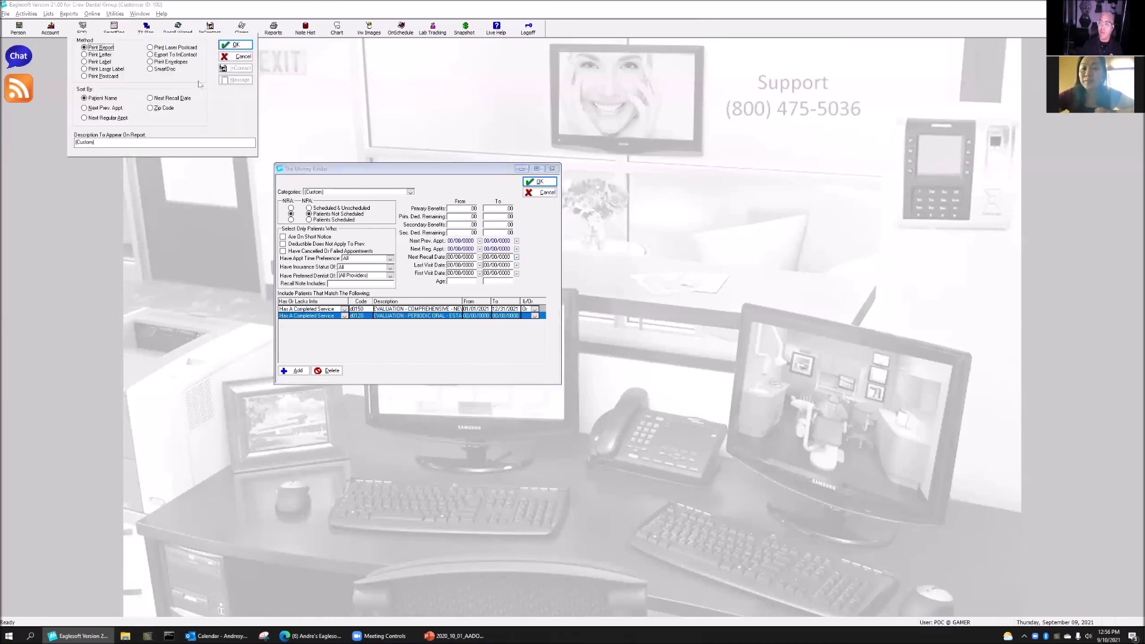
{"action": "left_click", "coordinate": [245, 59]}
{"action": "left_click", "coordinate": [532, 193]}
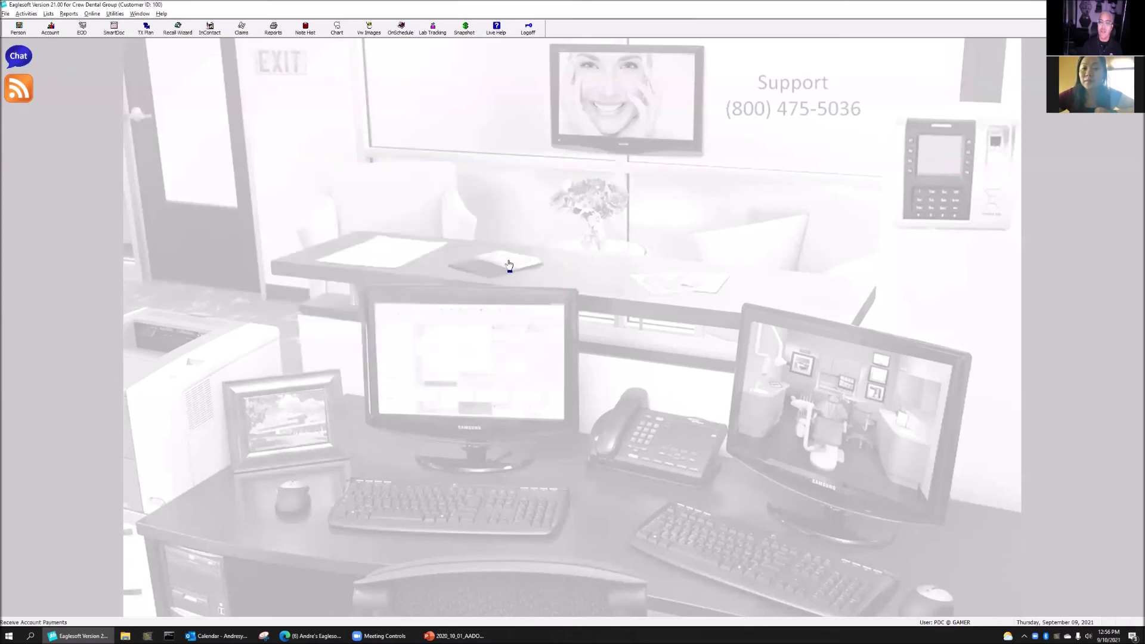
Step: Edit the first patient in the Person List, enter ABC Ortho in the unlabelled note box above Next Recall, and save the record
{"action": "left_click", "coordinate": [17, 28]}
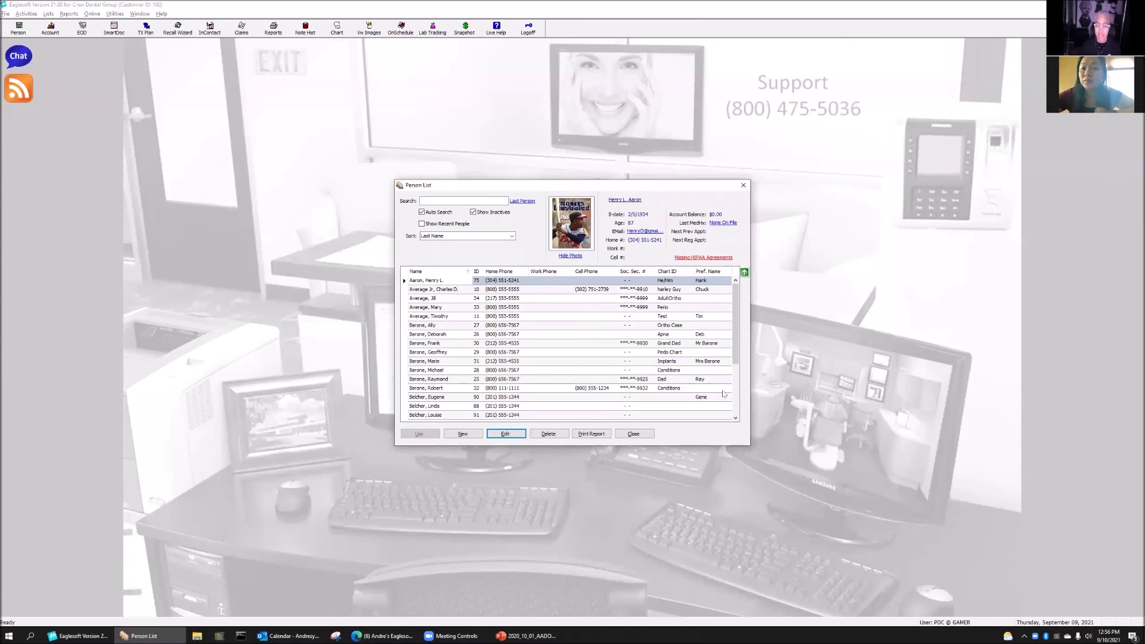
{"action": "left_click", "coordinate": [506, 434]}
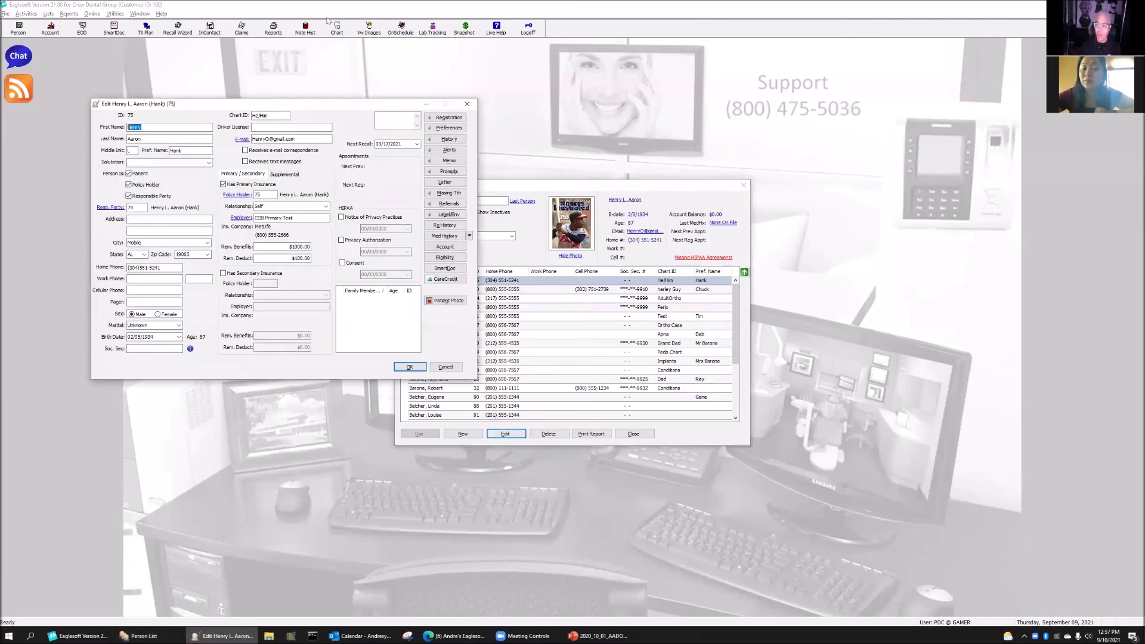
{"action": "left_click_drag", "start_coordinate": [345, 105], "coordinate": [609, 101]}
{"action": "left_click", "coordinate": [660, 110]}
{"action": "type", "text": "ABC Ortho"}
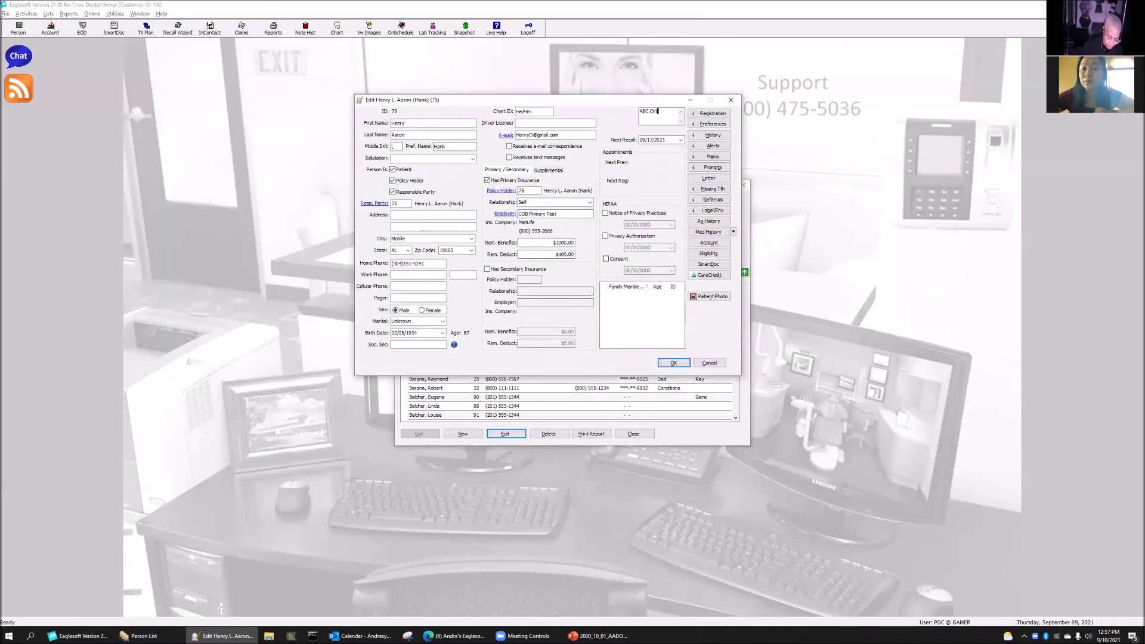
{"action": "left_click", "coordinate": [677, 364]}
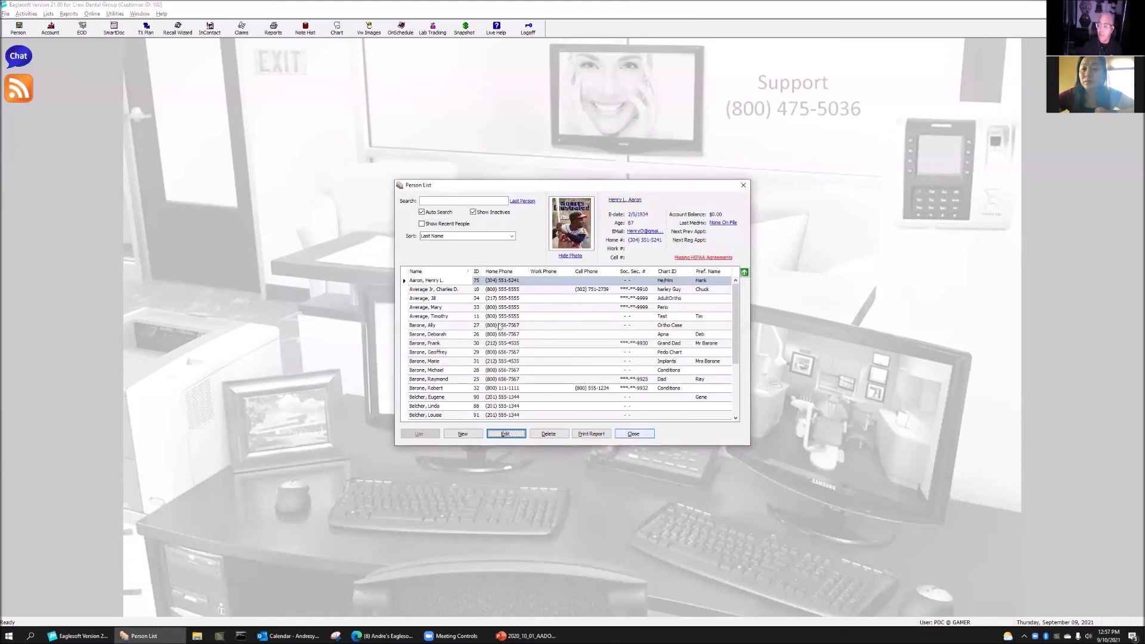
Step: Reopen the same patient's record to check the ABC Ortho note, and close the record and the Person List
{"action": "double_click", "coordinate": [561, 282]}
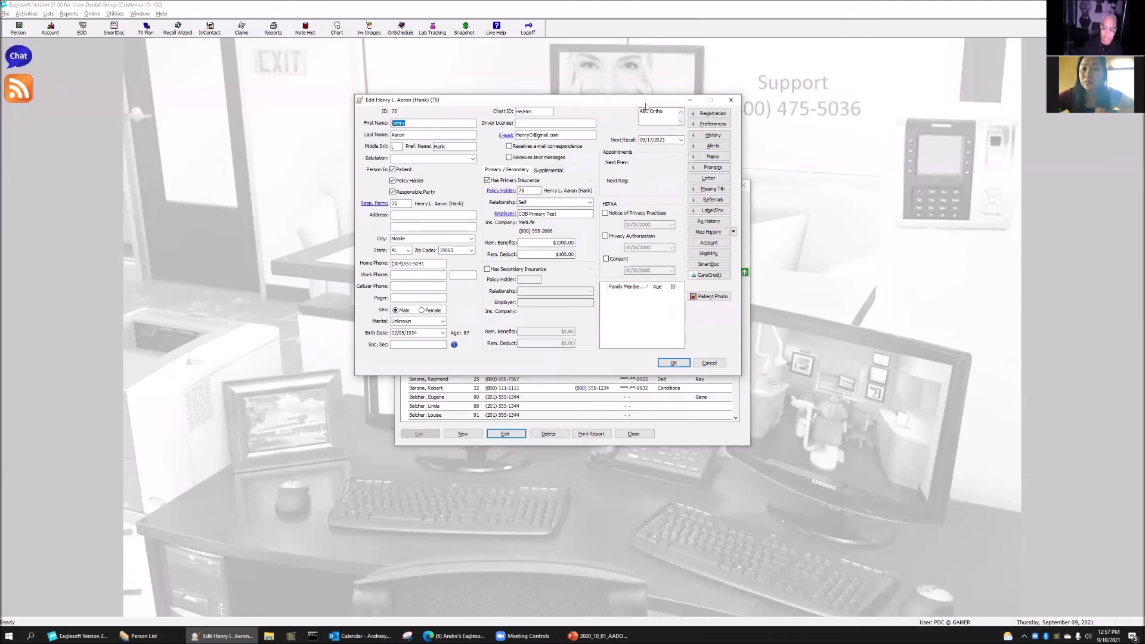
{"action": "left_click", "coordinate": [673, 363]}
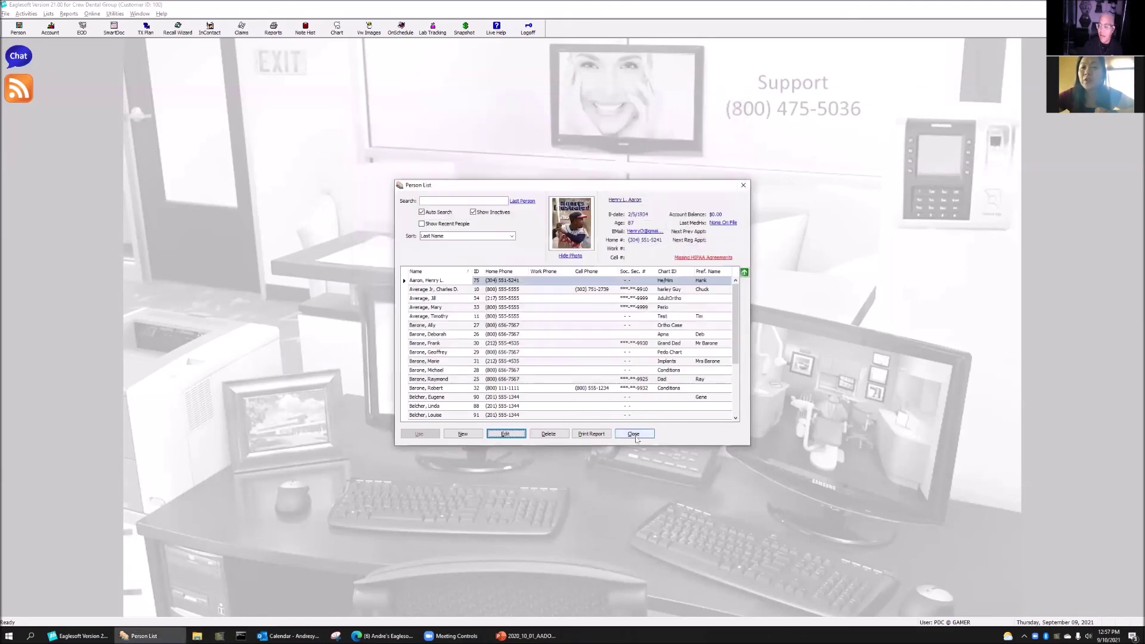
{"action": "left_click", "coordinate": [634, 434]}
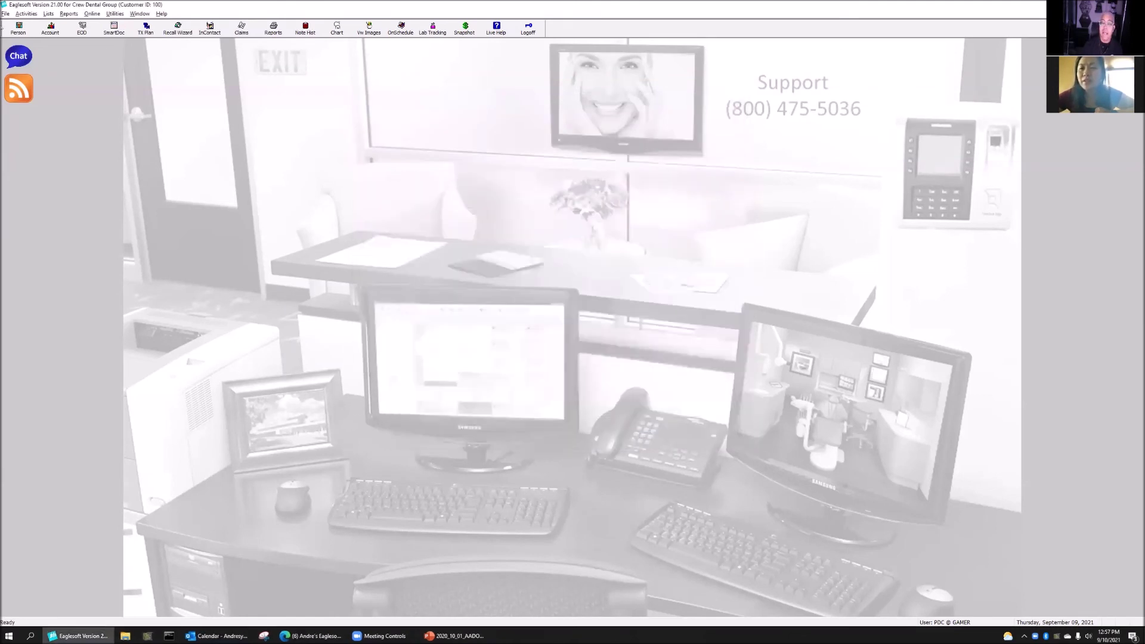
Step: Look at the first patient's referral information from their record, and close the record and the Person List
{"action": "left_click", "coordinate": [17, 28]}
{"action": "left_click", "coordinate": [507, 435]}
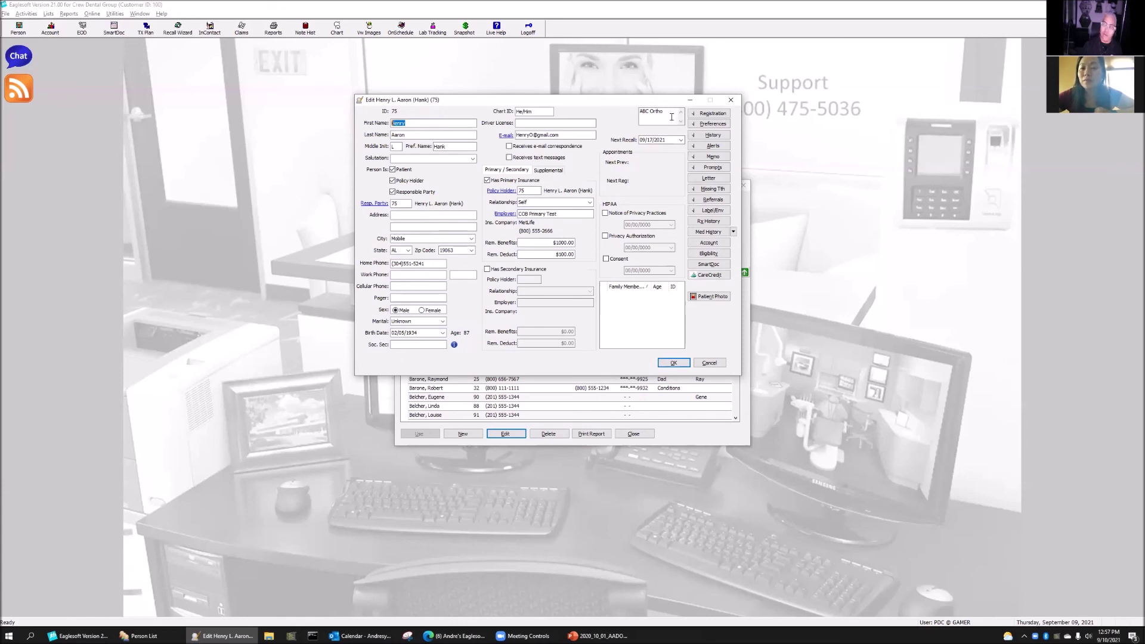
{"action": "left_click", "coordinate": [720, 201]}
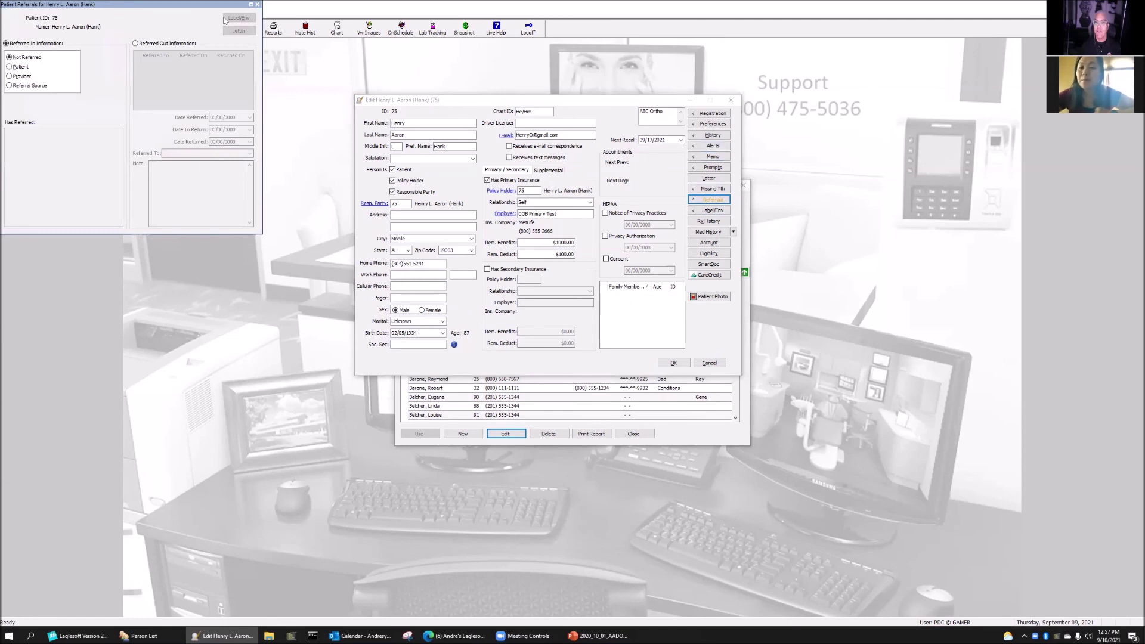
{"action": "left_click", "coordinate": [258, 5]}
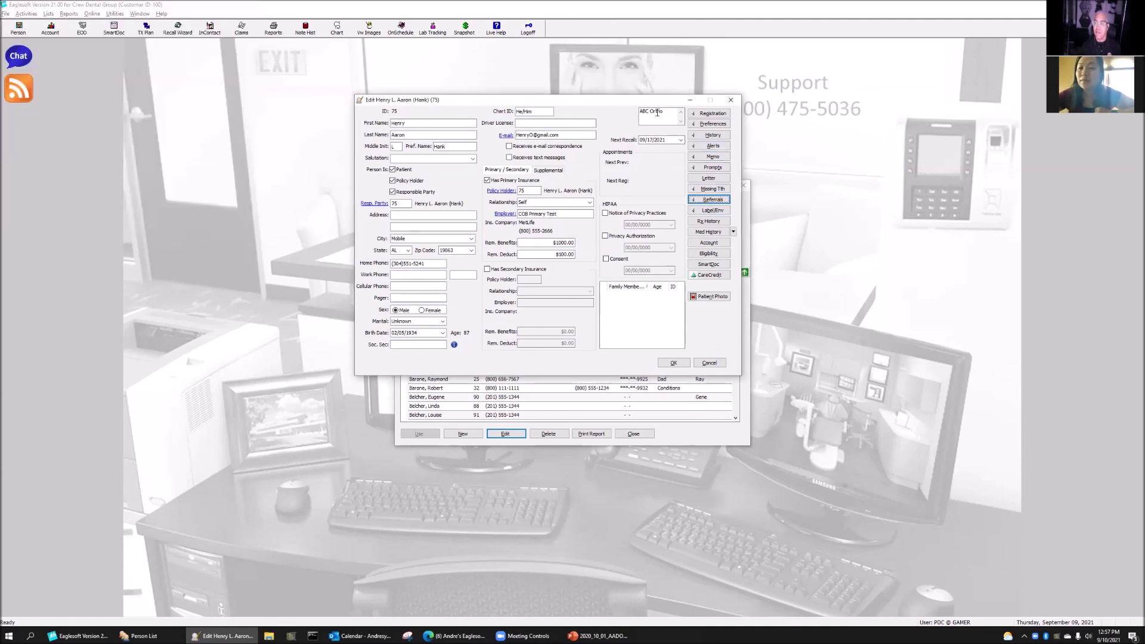
{"action": "left_click", "coordinate": [683, 362]}
{"action": "key", "text": "Escape"}
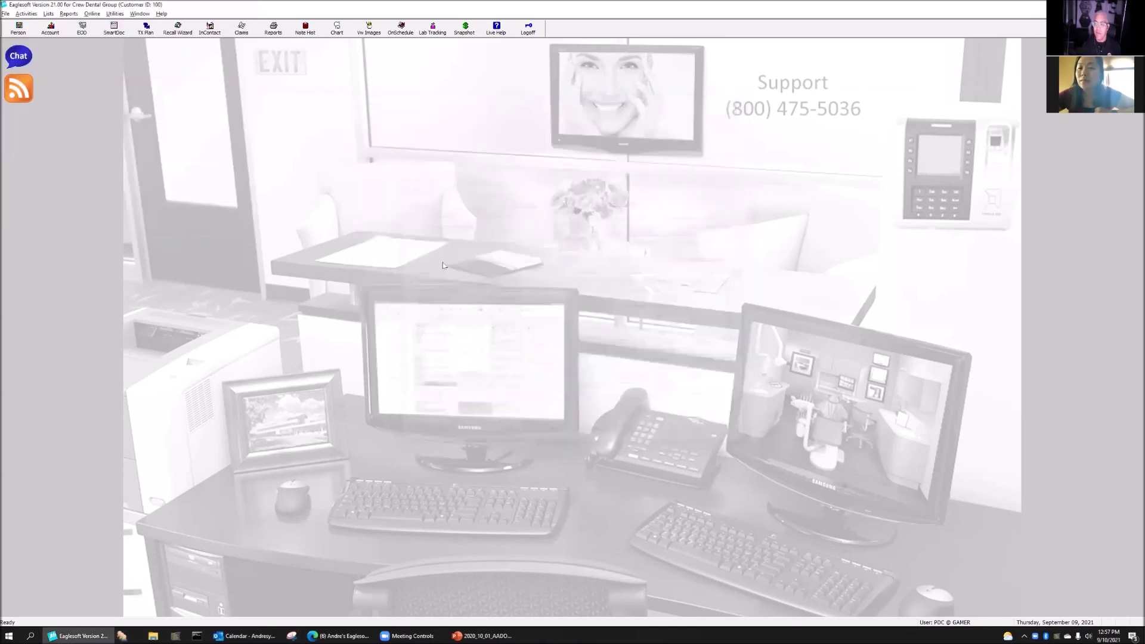
Step: Open The Money Finder, set both NRA and NPA to Patients Not Scheduled, and enter ABC Ortho as the Recall Note Includes criterion
{"action": "left_click", "coordinate": [29, 13]}
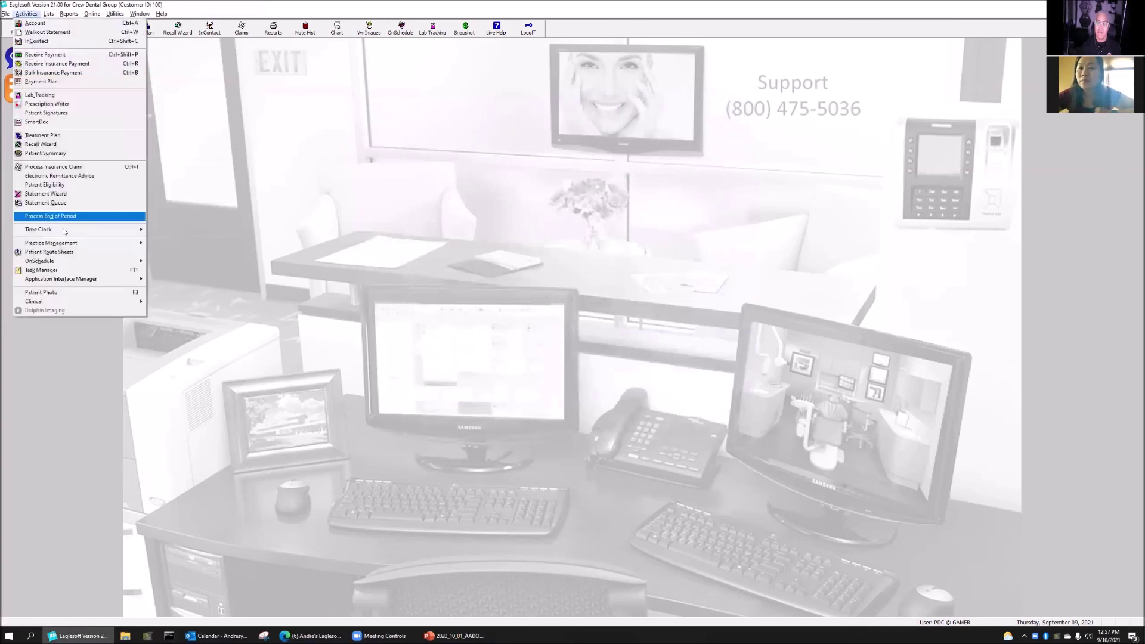
{"action": "mouse_move", "coordinate": [90, 243]}
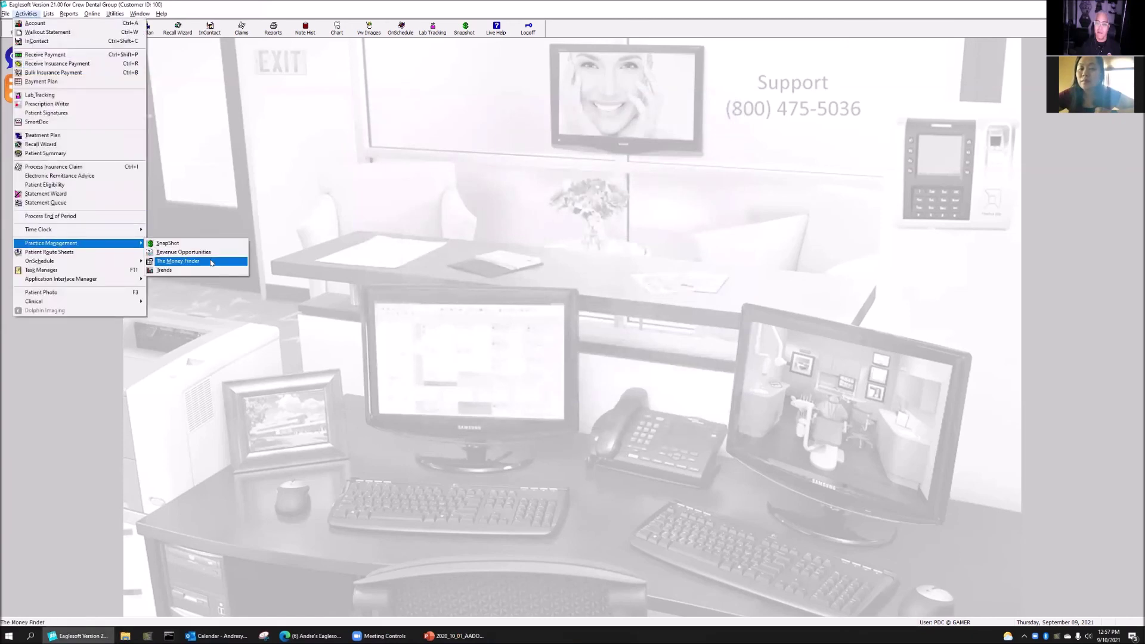
{"action": "left_click", "coordinate": [210, 262]}
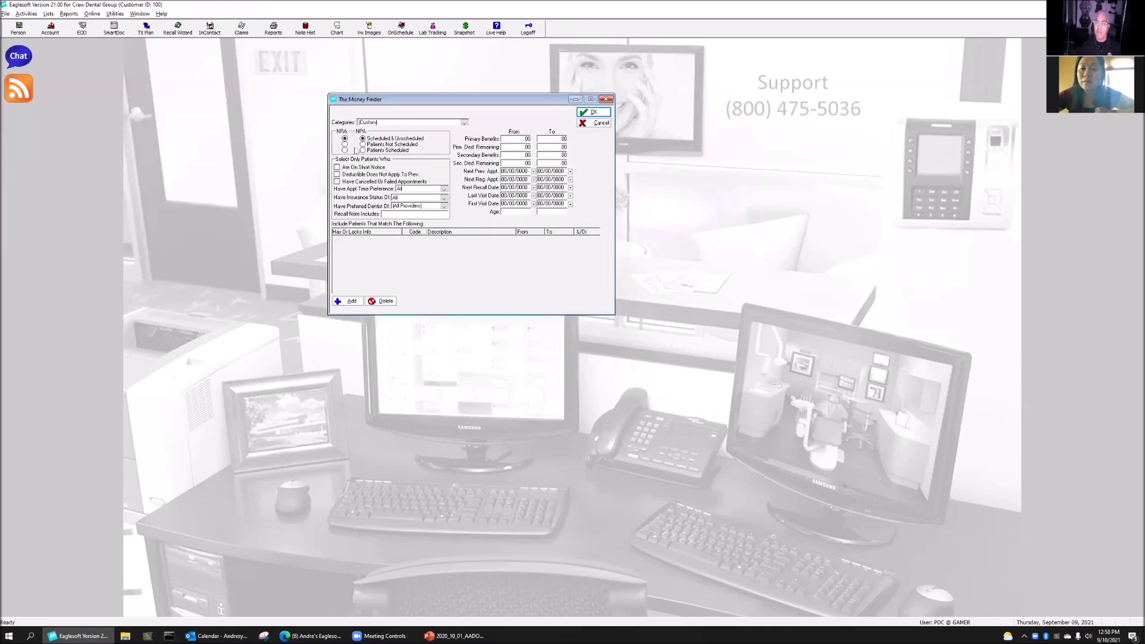
{"action": "left_click", "coordinate": [345, 144]}
{"action": "left_click", "coordinate": [365, 145]}
{"action": "left_click", "coordinate": [402, 214]}
{"action": "type", "text": "A"}
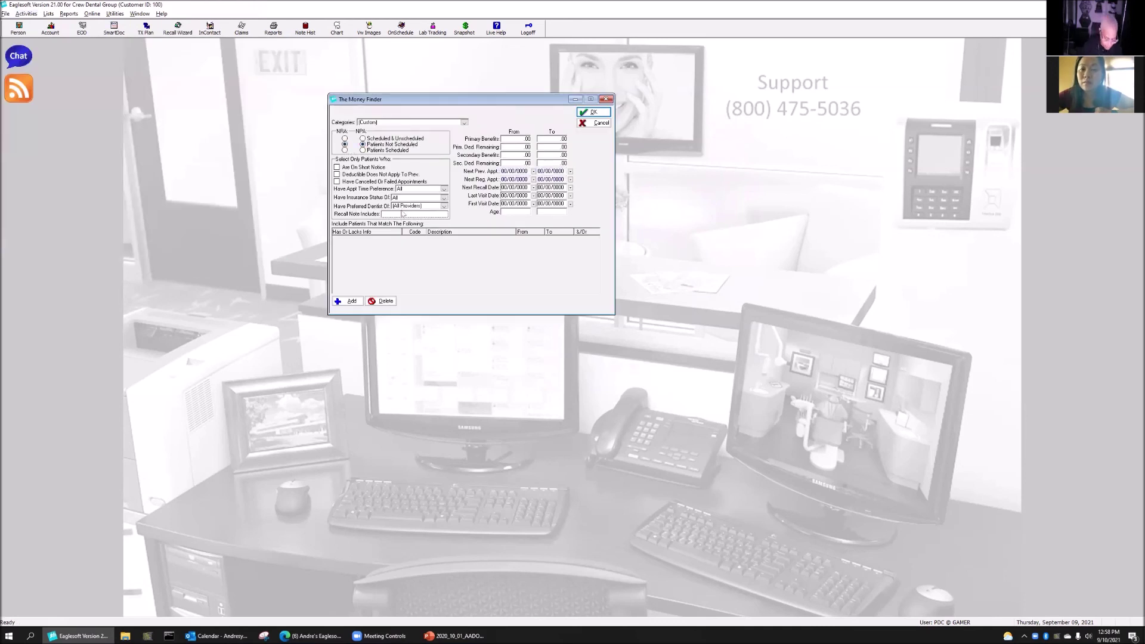
{"action": "type", "text": "V"}
{"action": "type", "text": "BC Oth"}
{"action": "type", "text": "o"}
Step: Set both NRA and NPA to Scheduled & Unscheduled, run the search to preview the prospect list, and close the preview
{"action": "left_click", "coordinate": [344, 139]}
{"action": "left_click", "coordinate": [382, 139]}
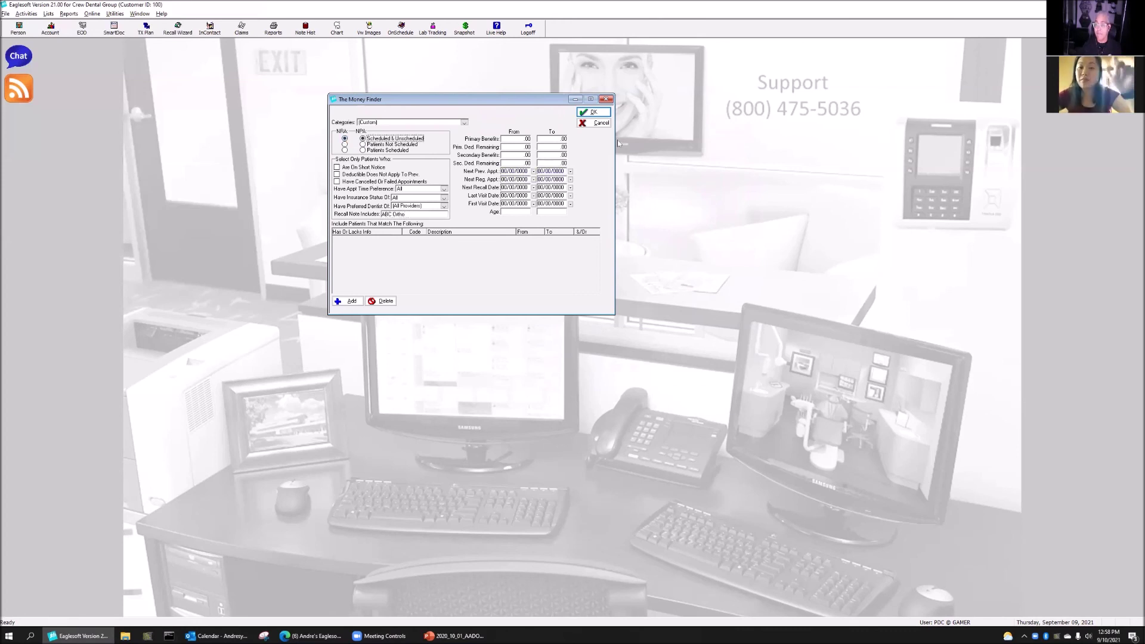
{"action": "left_click", "coordinate": [593, 112]}
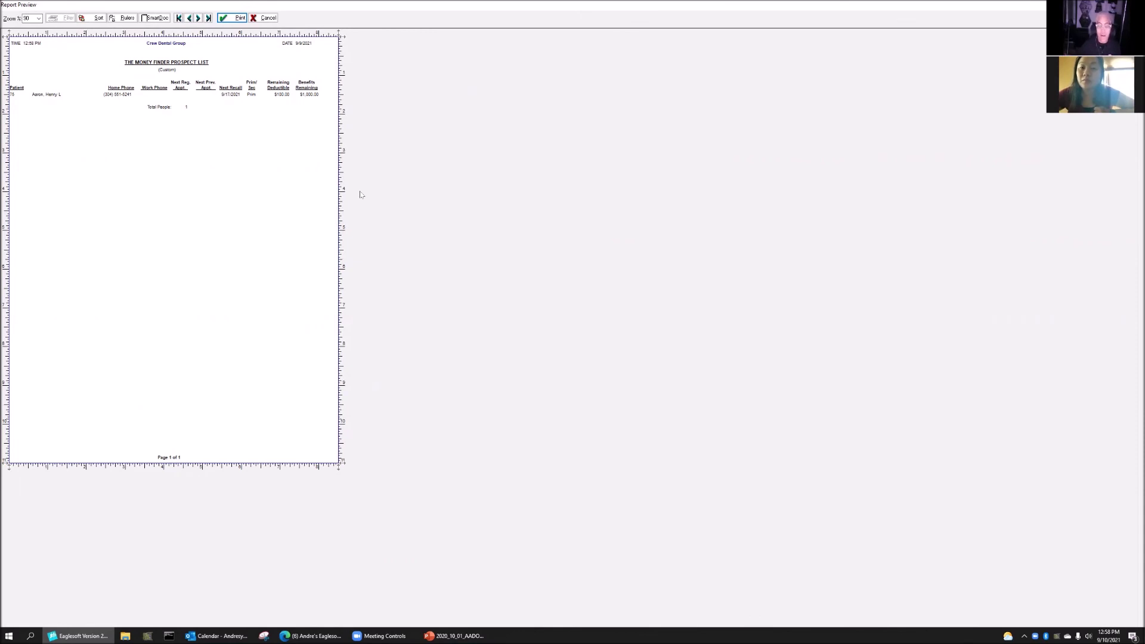
{"action": "left_click", "coordinate": [256, 19]}
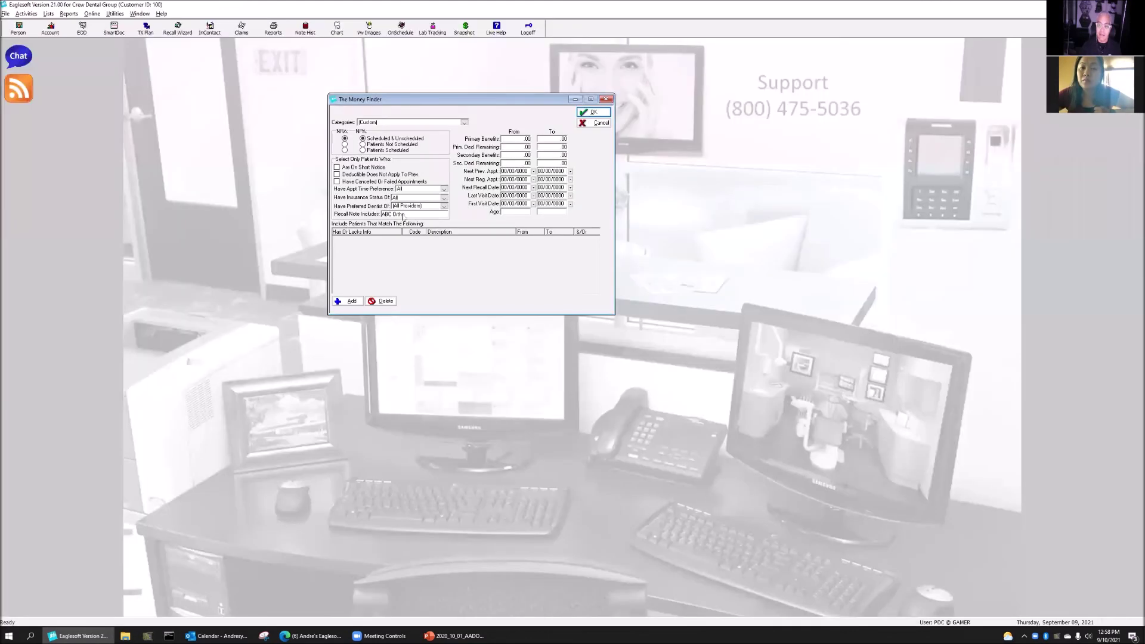
Step: Clear the ABC Ortho text from the Recall Note Includes criterion
{"action": "left_click", "coordinate": [388, 213]}
{"action": "mouse_move", "coordinate": [357, 635]}
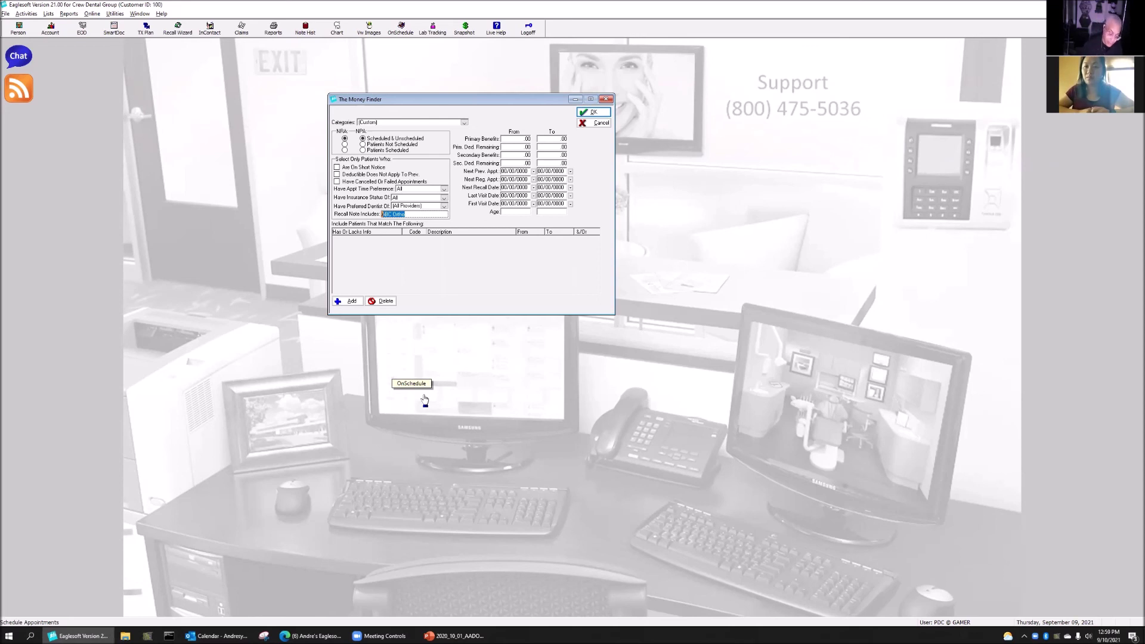
{"action": "type", "text": "L"}
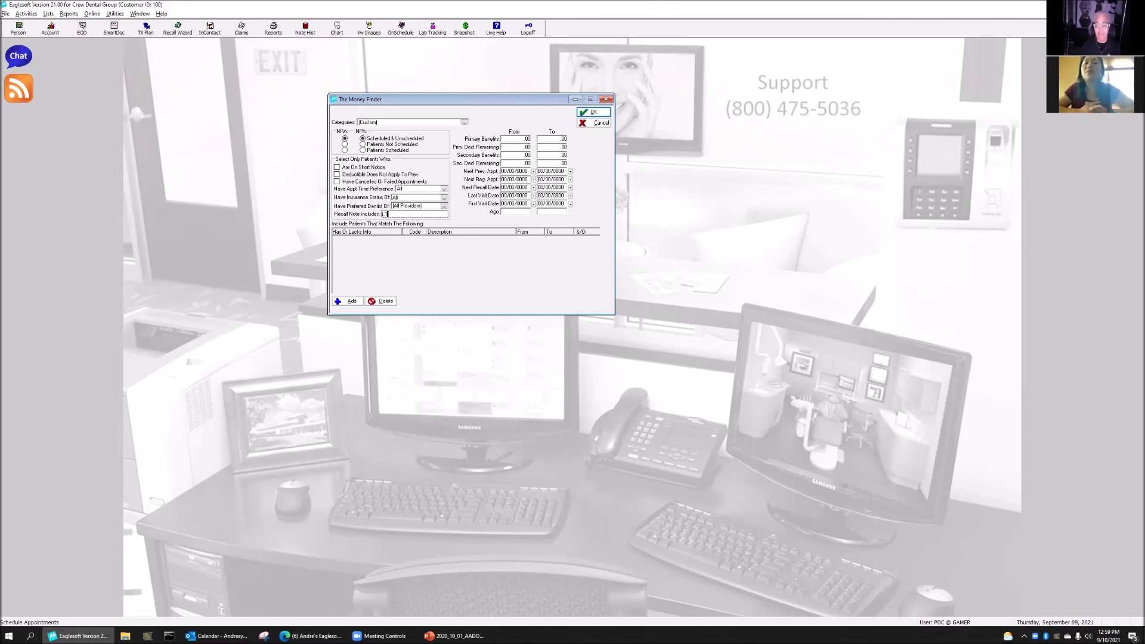
{"action": "key", "text": "BackSpace"}
{"action": "key", "text": "BackSpace"}
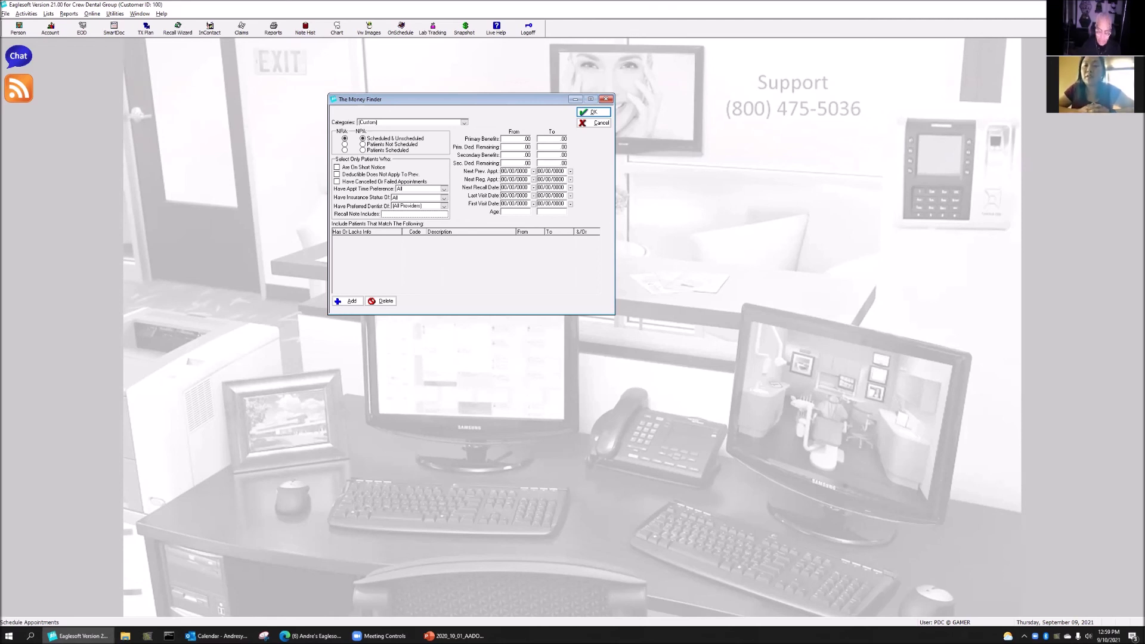